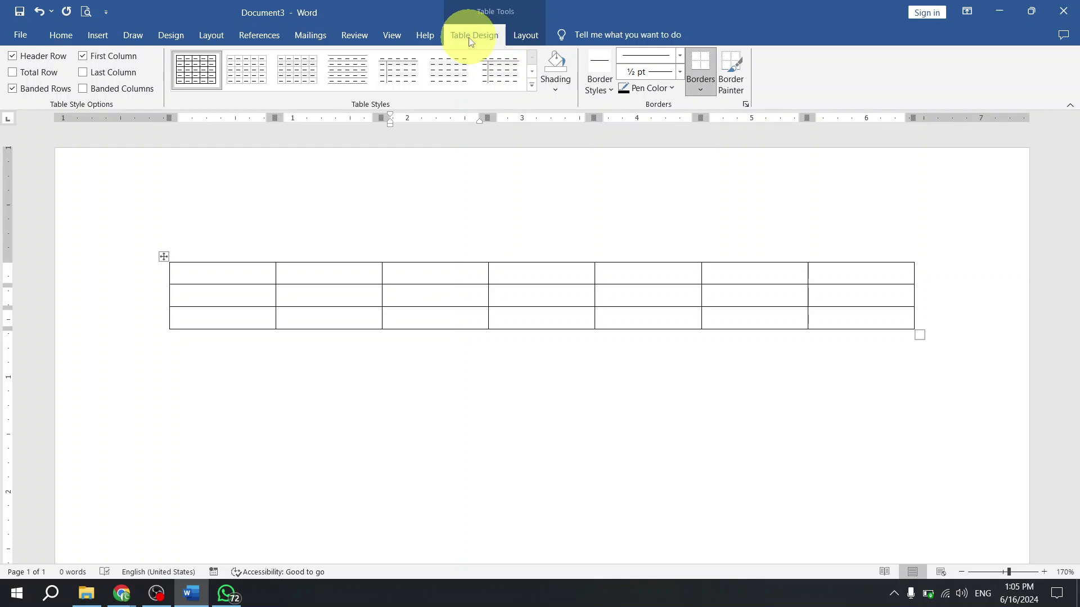
- Place the cursor outside and inside the table to compare the contextual tools, and view both the table design and layout options
{"action": "left_click", "coordinate": [486, 384]}
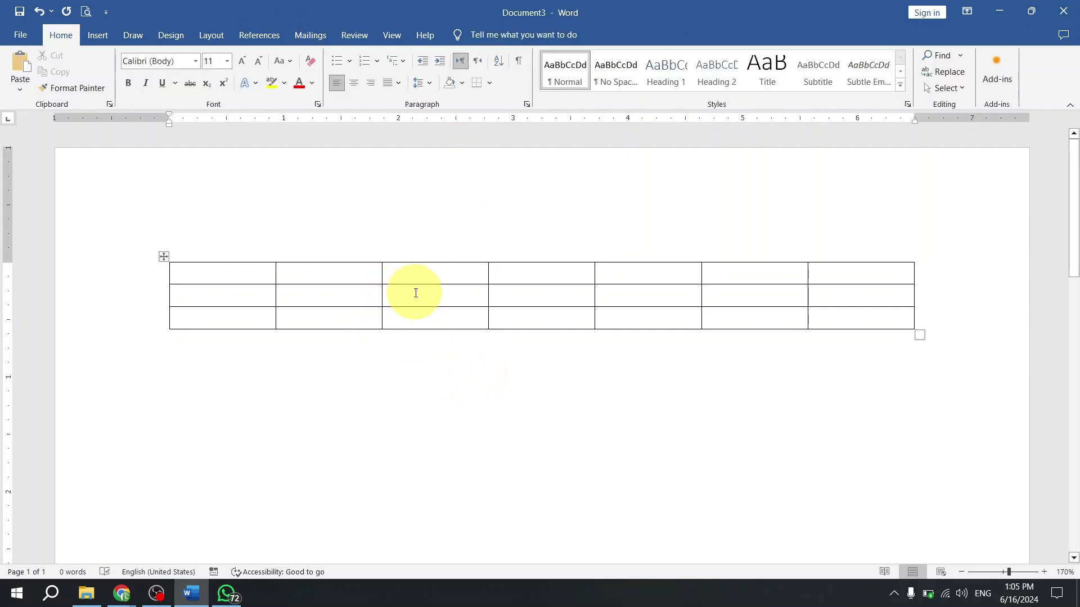
{"action": "left_click", "coordinate": [415, 293]}
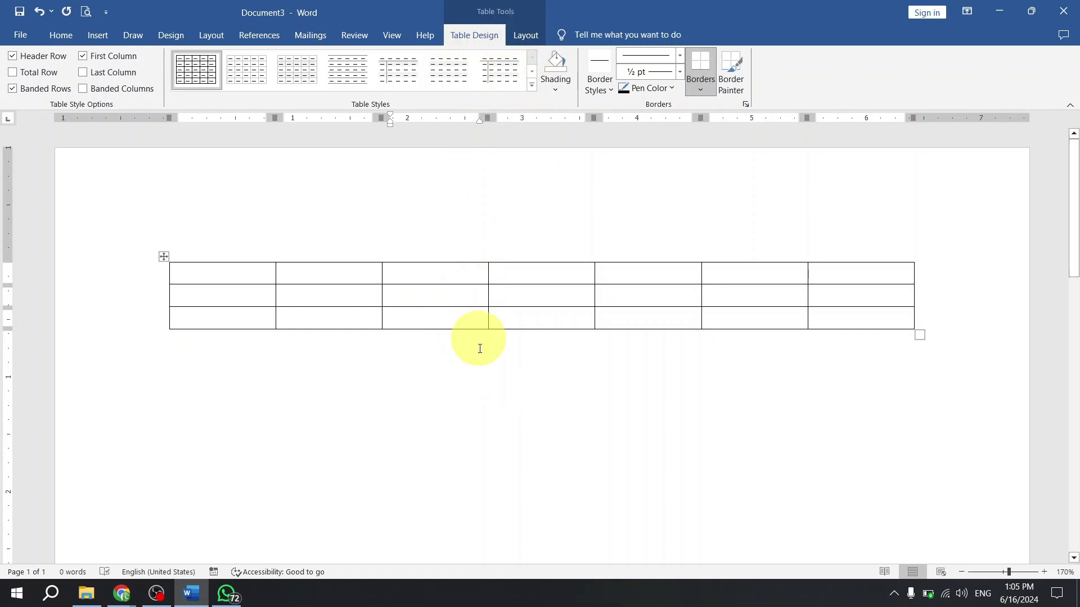
{"action": "left_click", "coordinate": [477, 389]}
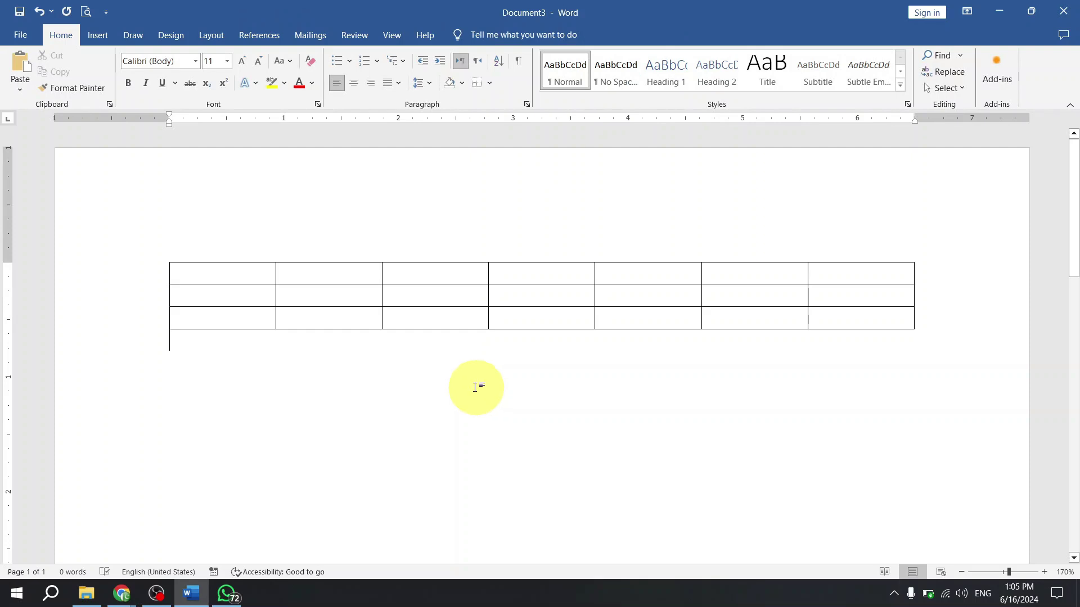
{"action": "left_click", "coordinate": [432, 299]}
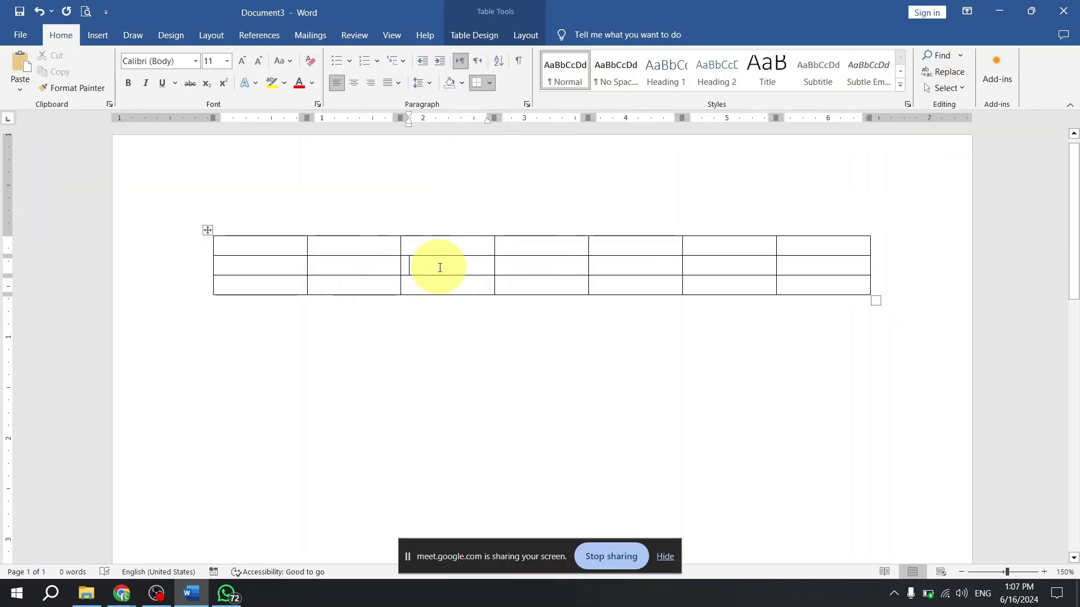
{"action": "left_click", "coordinate": [481, 37]}
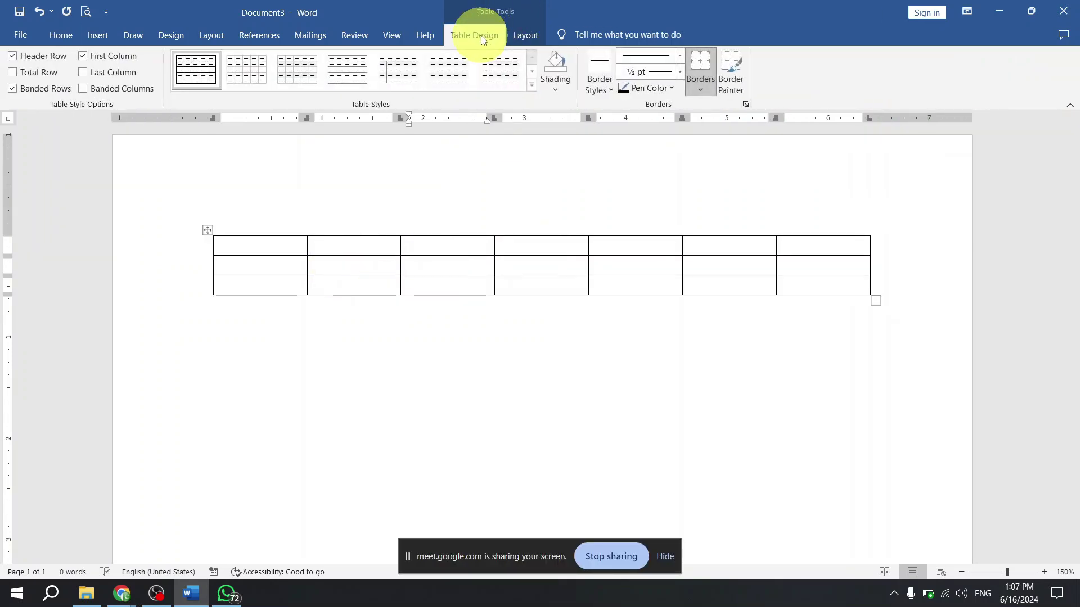
{"action": "left_click", "coordinate": [524, 36]}
{"action": "left_click", "coordinate": [486, 39]}
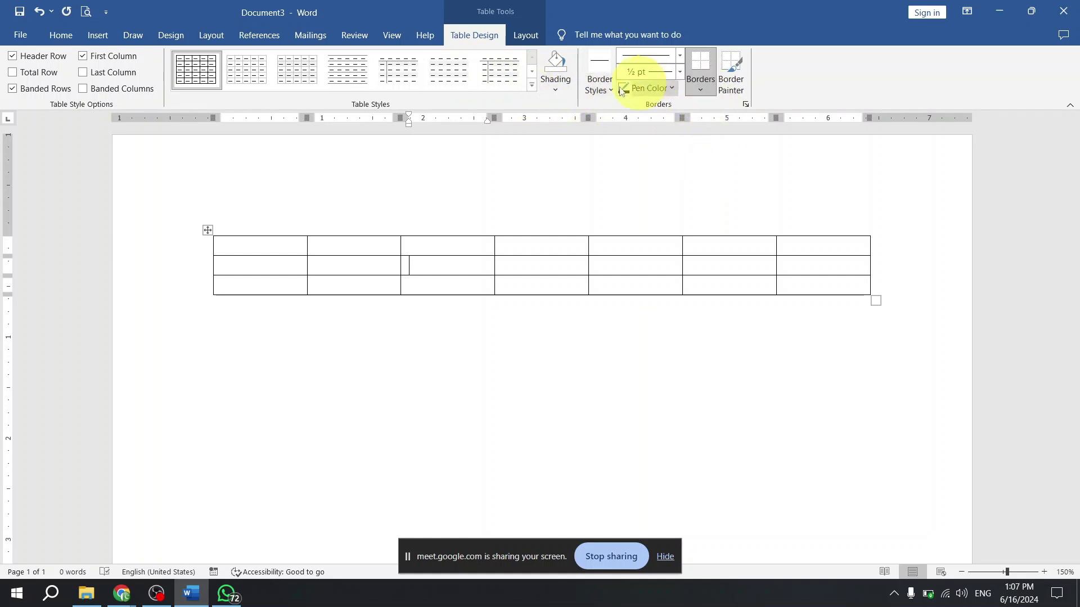
- Examine the available border line styles, line weights, pen colors and theme border styles for the table
{"action": "left_click", "coordinate": [681, 56]}
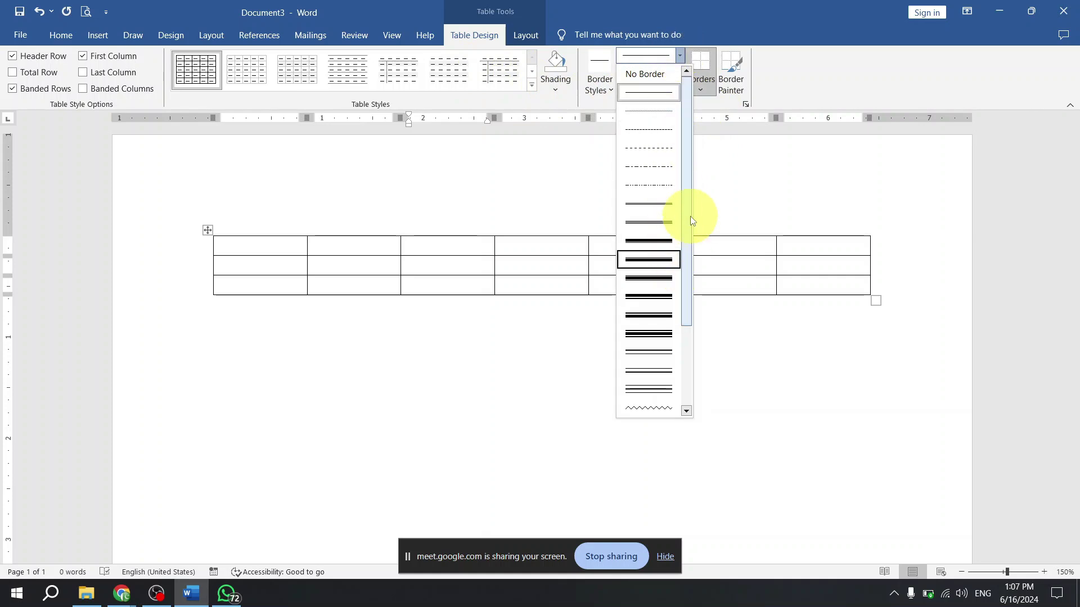
{"action": "left_click", "coordinate": [683, 55]}
{"action": "left_click", "coordinate": [679, 72]}
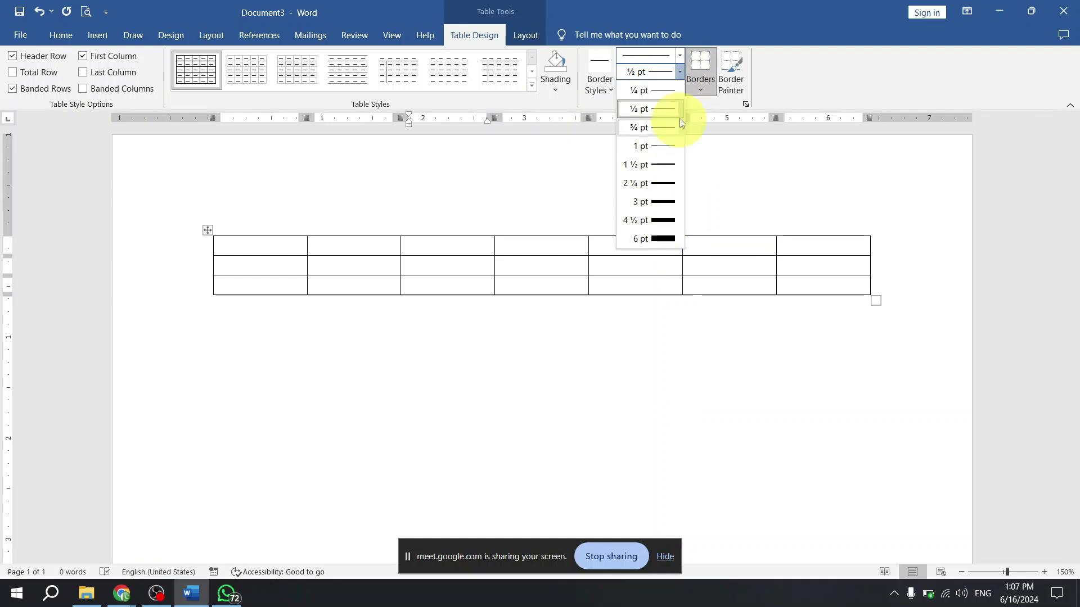
{"action": "left_click", "coordinate": [681, 77]}
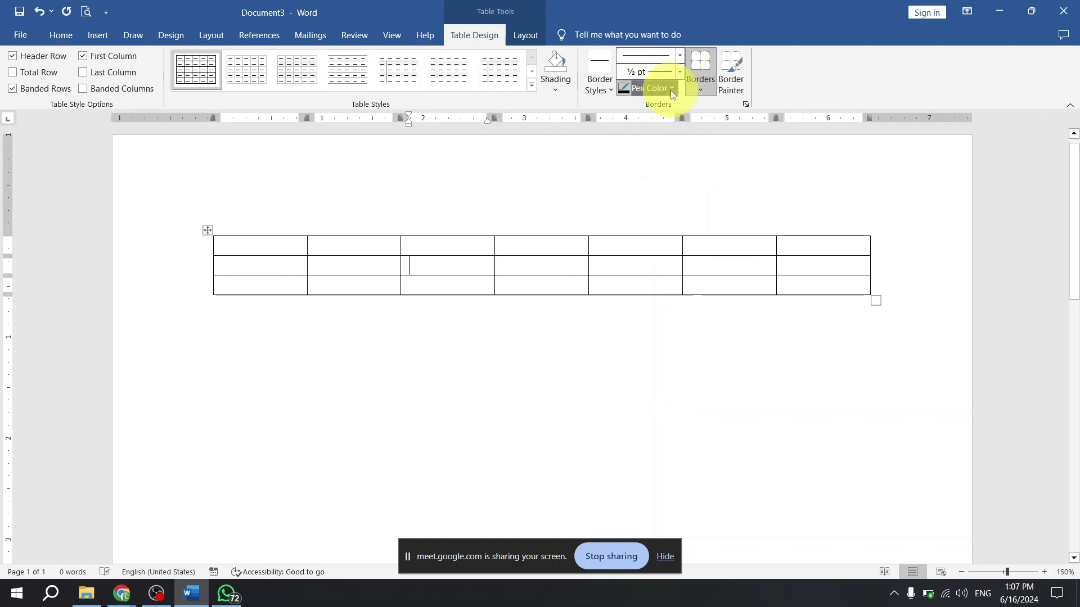
{"action": "left_click", "coordinate": [670, 90]}
{"action": "left_click", "coordinate": [599, 90]}
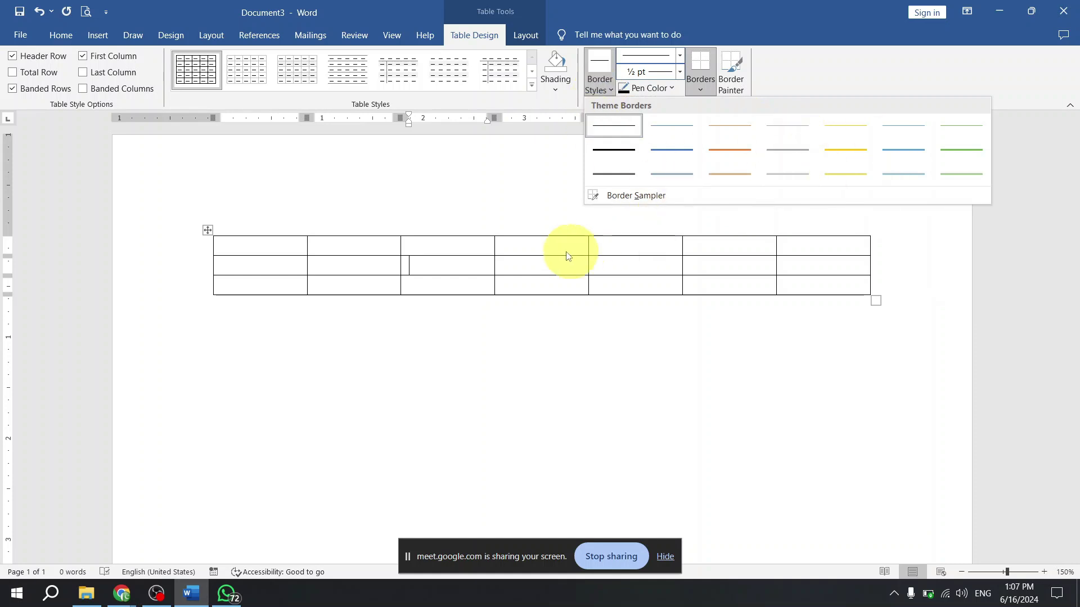
{"action": "left_click", "coordinate": [478, 262]}
- Apply the blue 1 ½ pt theme border style to all borders of the whole table
{"action": "left_click", "coordinate": [208, 230]}
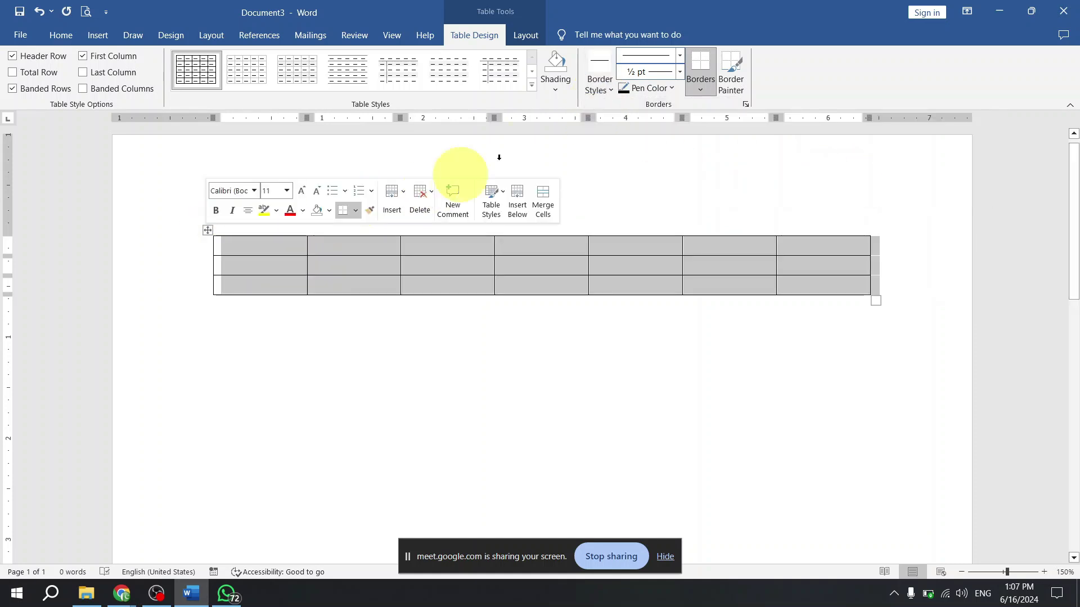
{"action": "left_click", "coordinate": [594, 90]}
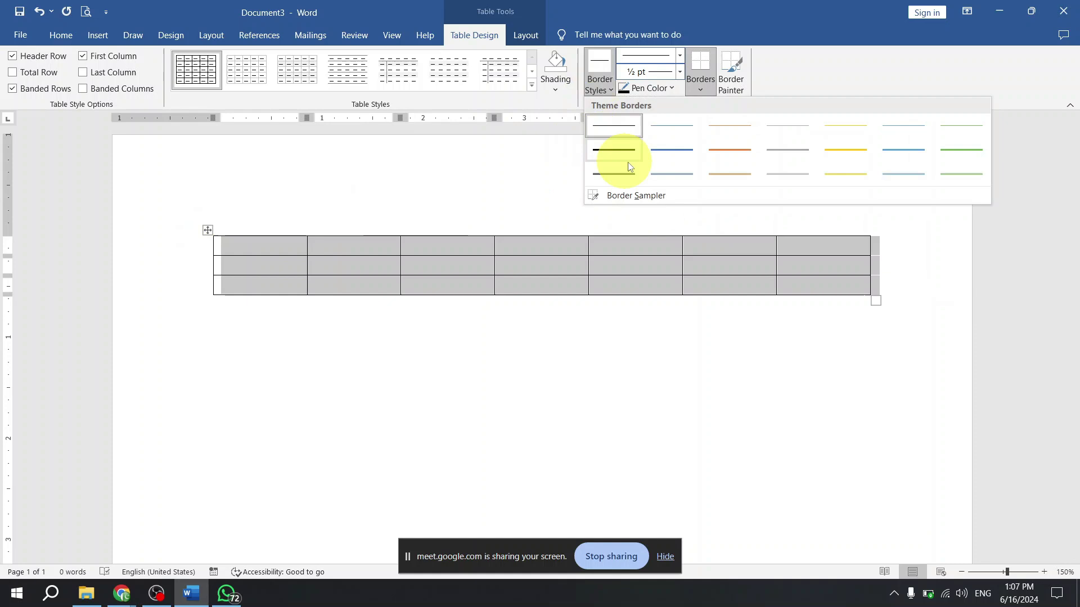
{"action": "left_click", "coordinate": [682, 149]}
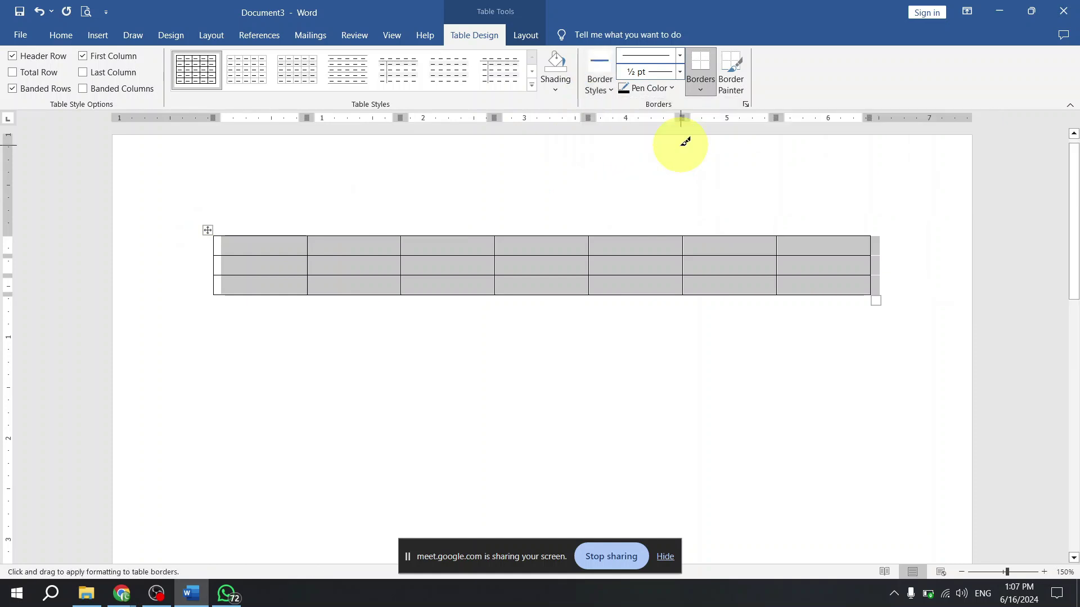
{"action": "left_click", "coordinate": [700, 86]}
{"action": "left_click", "coordinate": [731, 185]}
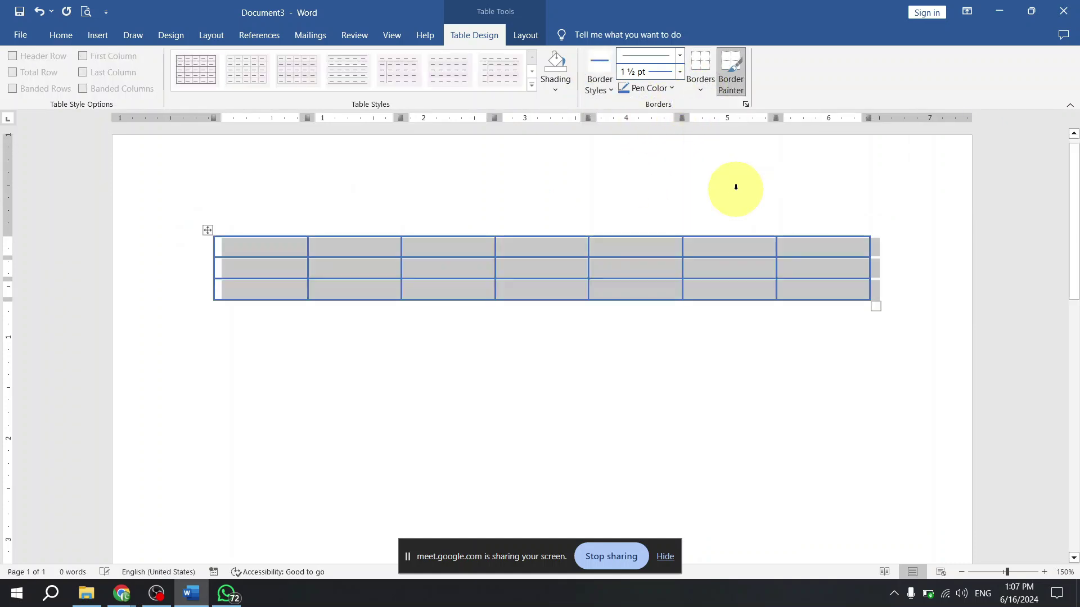
{"action": "left_click", "coordinate": [614, 285]}
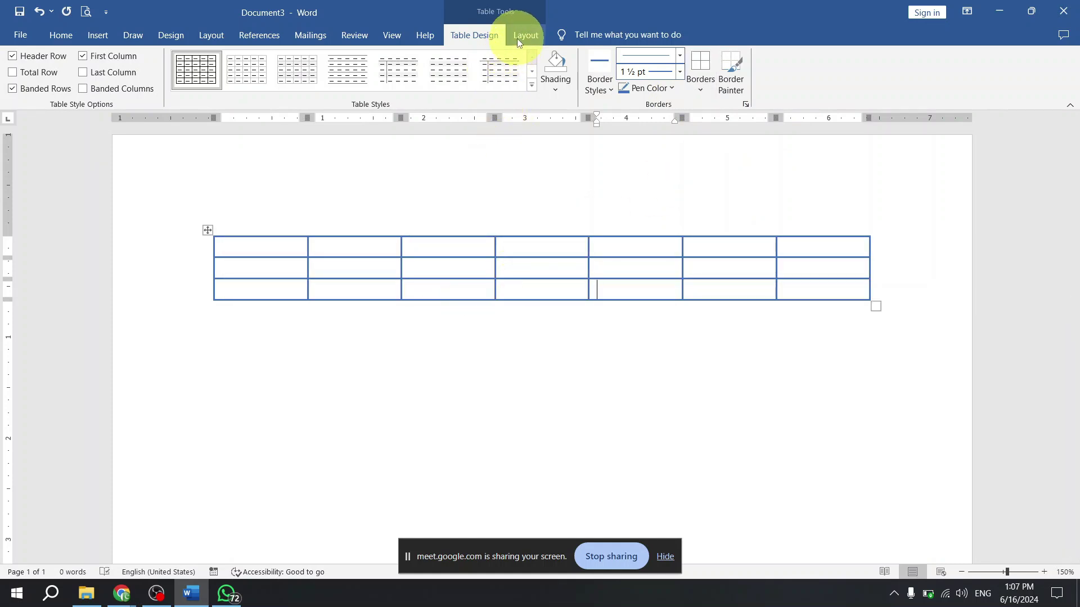
- Select the cell in the first row, second column with the Select Cell command
{"action": "left_click", "coordinate": [534, 36]}
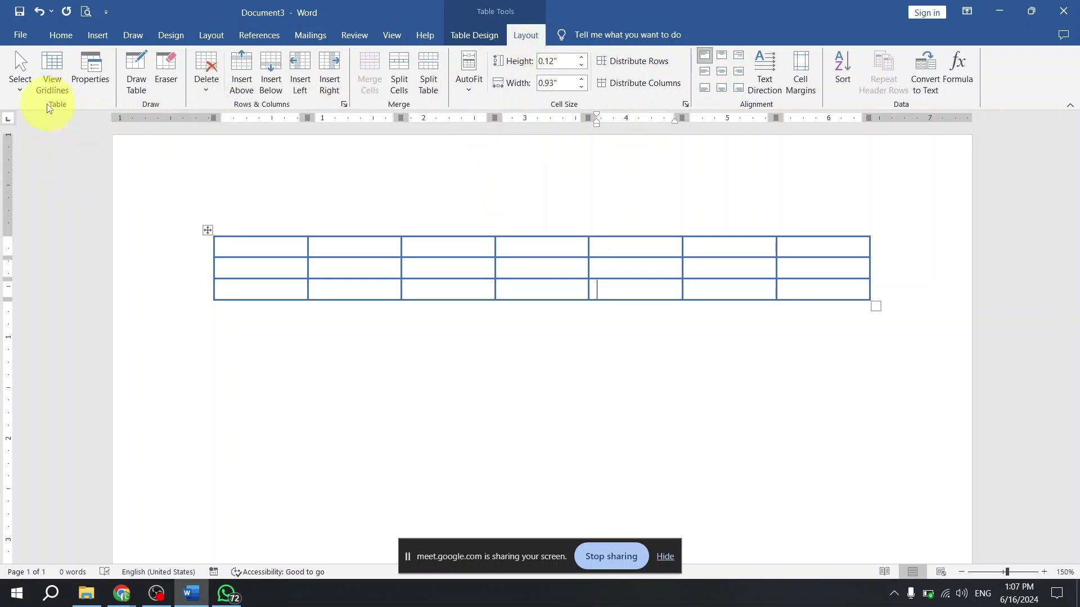
{"action": "left_click", "coordinate": [18, 90]}
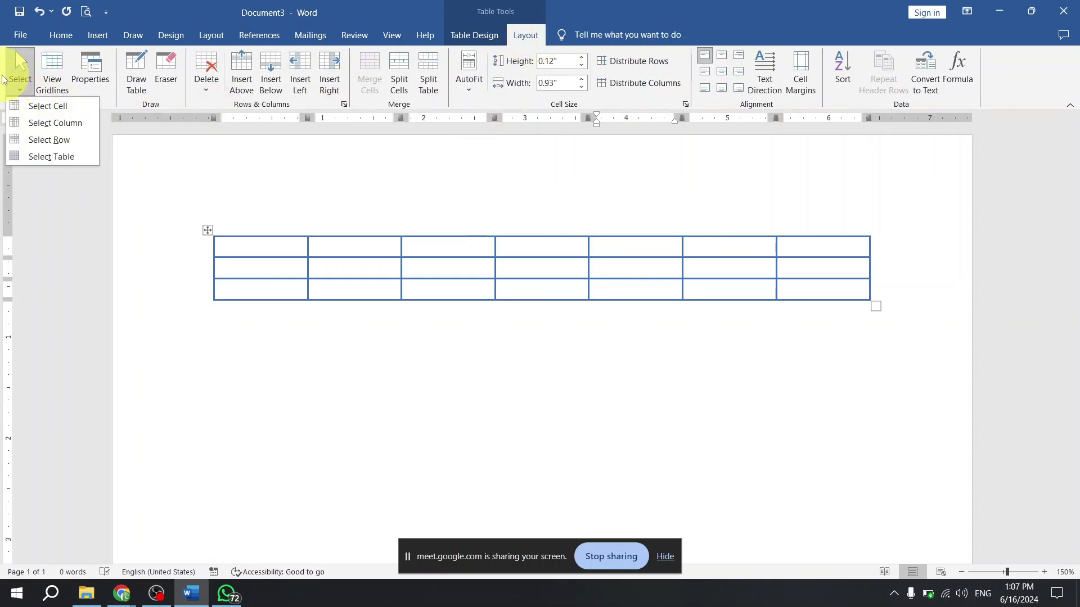
{"action": "left_click", "coordinate": [277, 232]}
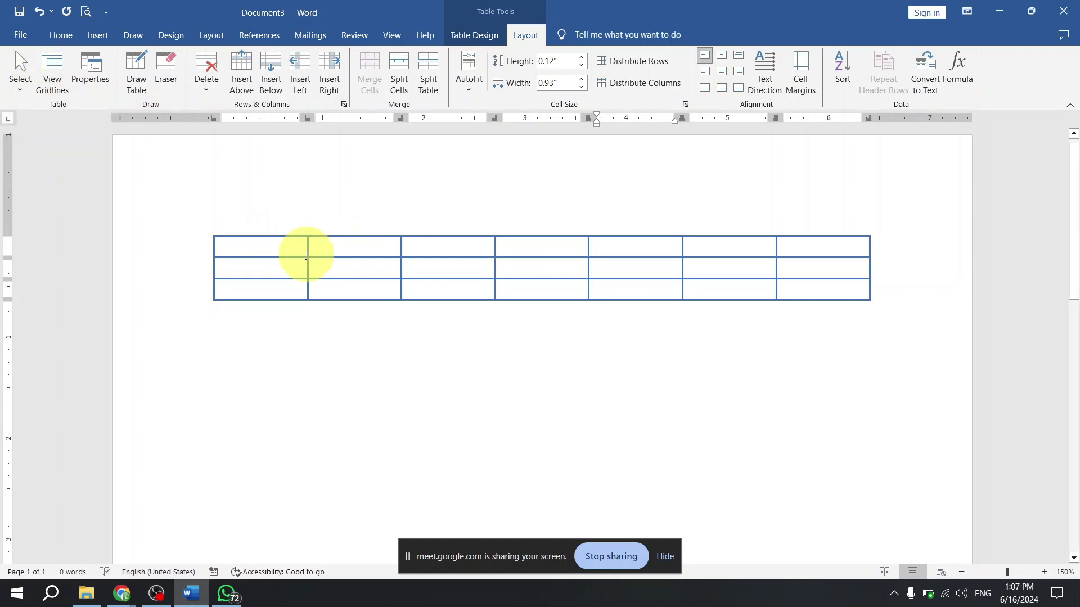
{"action": "left_click_drag", "start_coordinate": [313, 250], "coordinate": [304, 259]}
{"action": "left_click", "coordinate": [326, 253]}
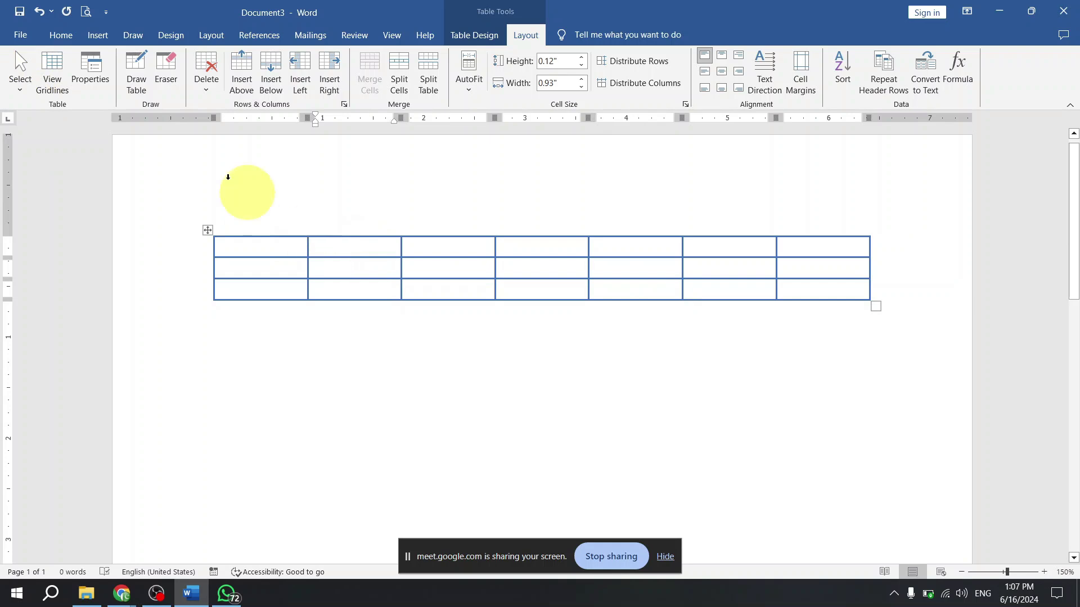
{"action": "left_click", "coordinate": [18, 92]}
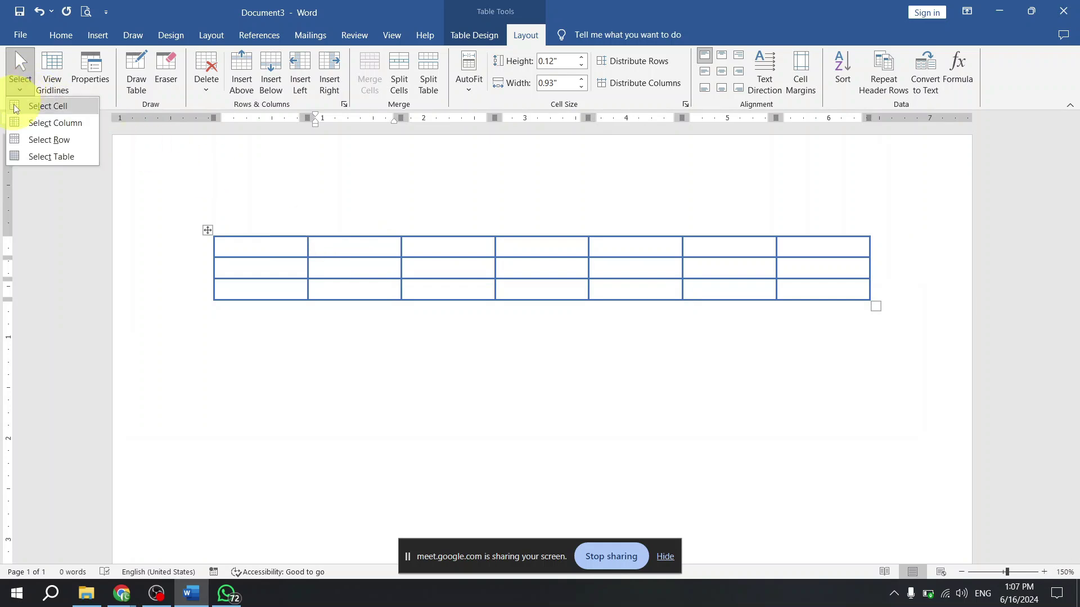
{"action": "left_click", "coordinate": [42, 107]}
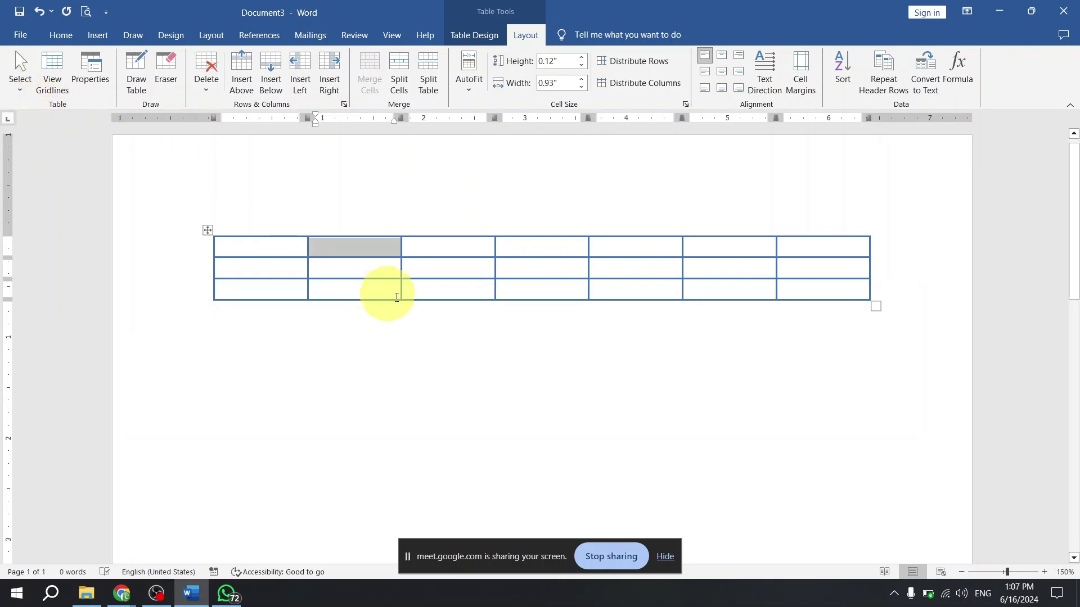
- Select the cell in the second row, fourth column with the Select Cell command and clear the selection
{"action": "left_click", "coordinate": [512, 273]}
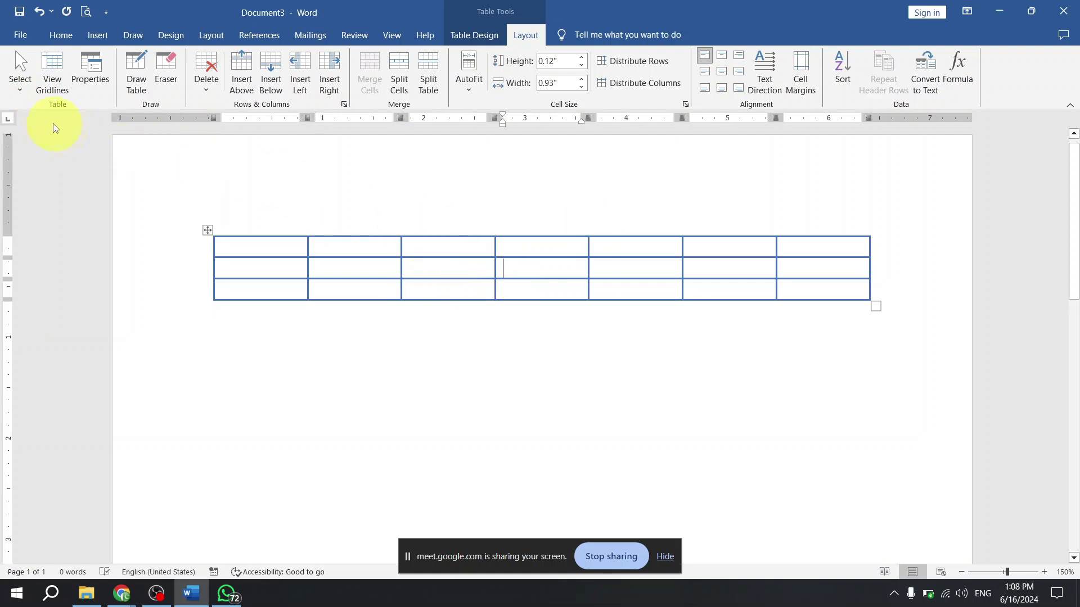
{"action": "left_click", "coordinate": [21, 73]}
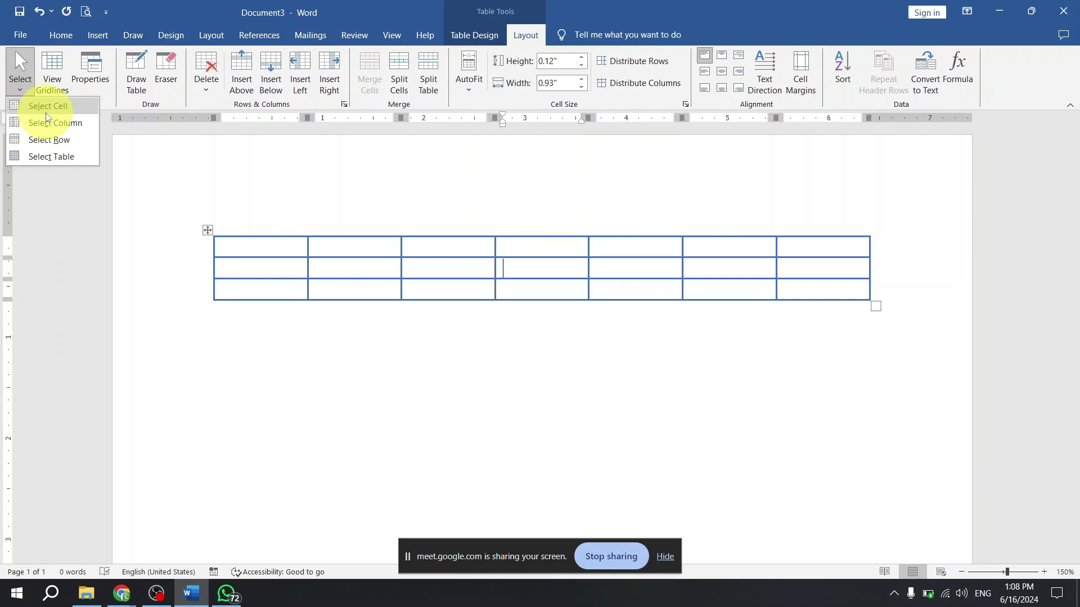
{"action": "left_click", "coordinate": [46, 108]}
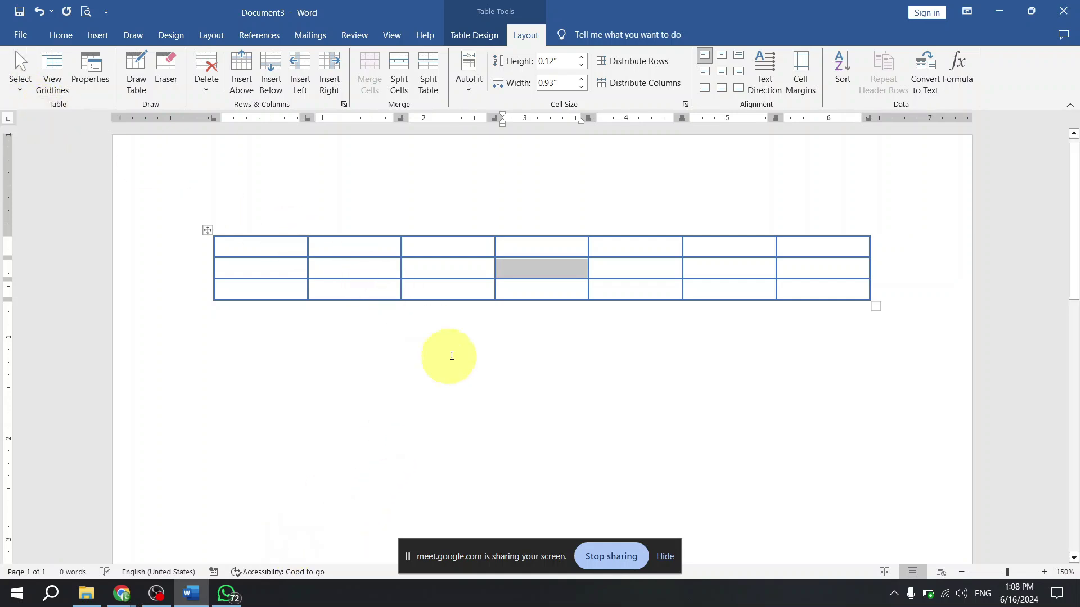
{"action": "left_click", "coordinate": [512, 287]}
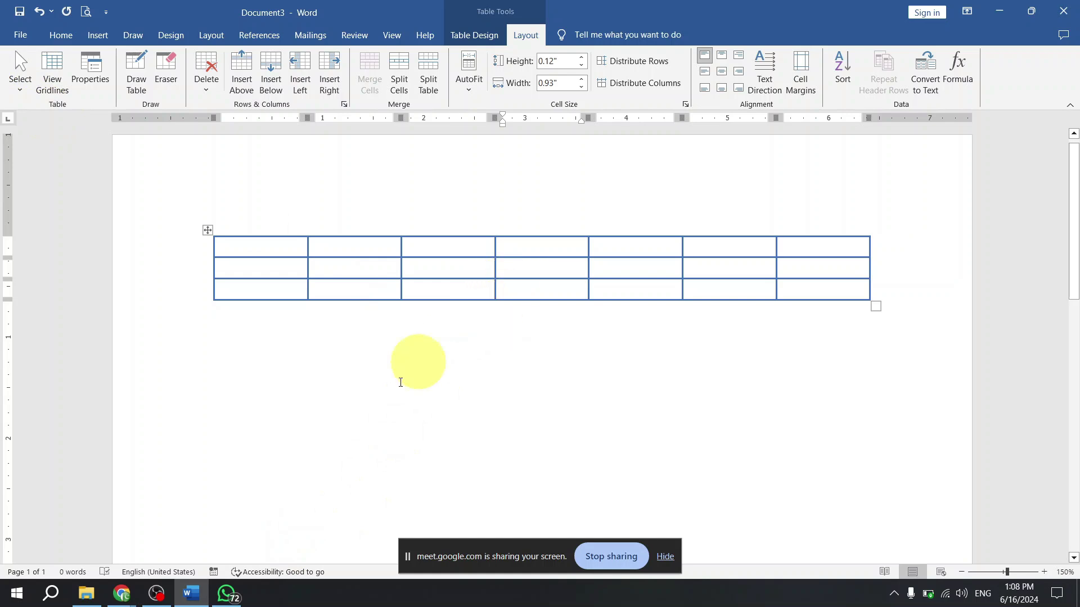
- Switch to the Google Meet window to check the meeting participants and return to the Word document
{"action": "mouse_move", "coordinate": [122, 595]}
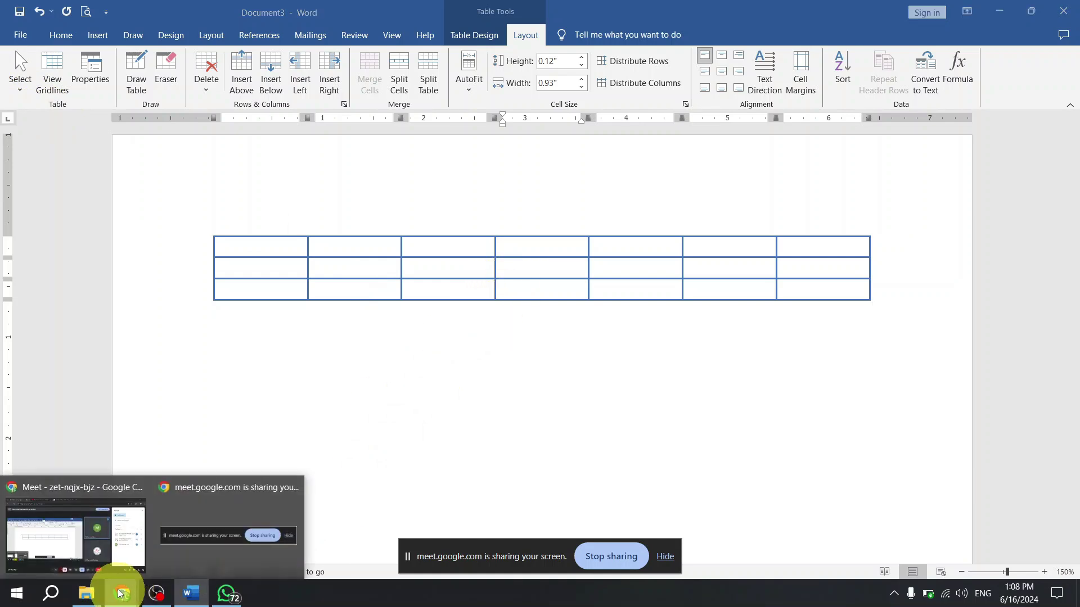
{"action": "left_click", "coordinate": [123, 520]}
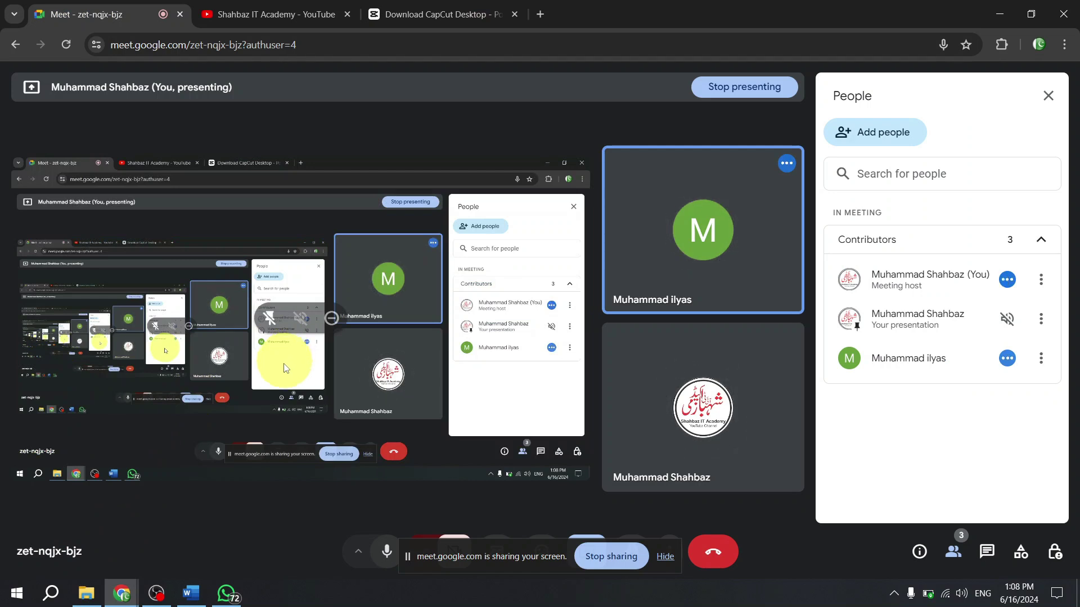
{"action": "left_click", "coordinate": [192, 594]}
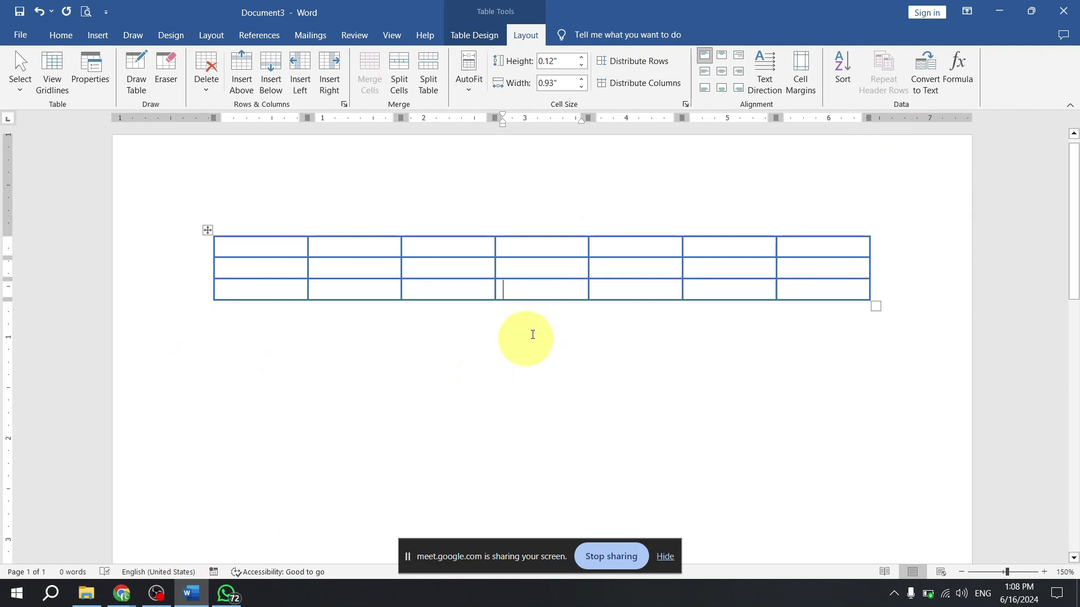
- Select single cells of the fourth column directly from their inner edge and leave the cursor in its second-row cell
{"action": "left_click", "coordinate": [498, 253]}
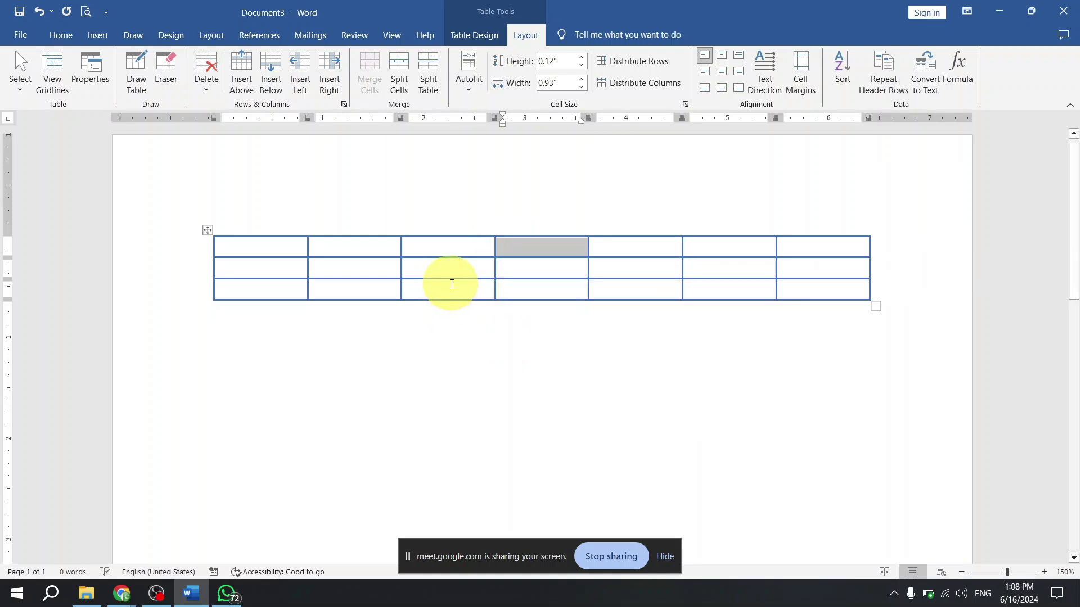
{"action": "left_click", "coordinate": [546, 273]}
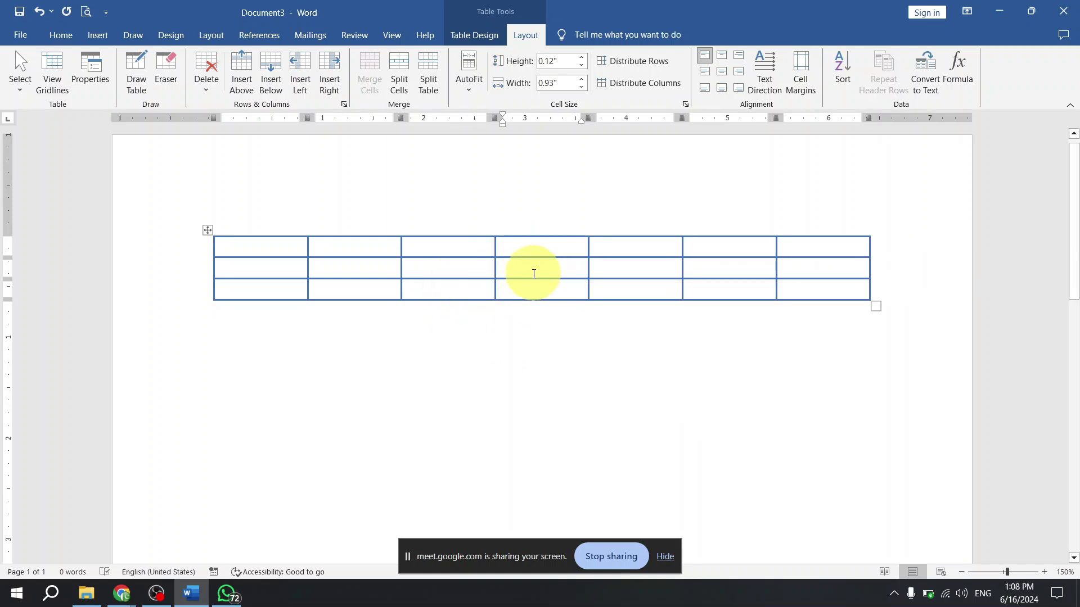
{"action": "left_click", "coordinate": [496, 273]}
{"action": "left_click", "coordinate": [484, 269]}
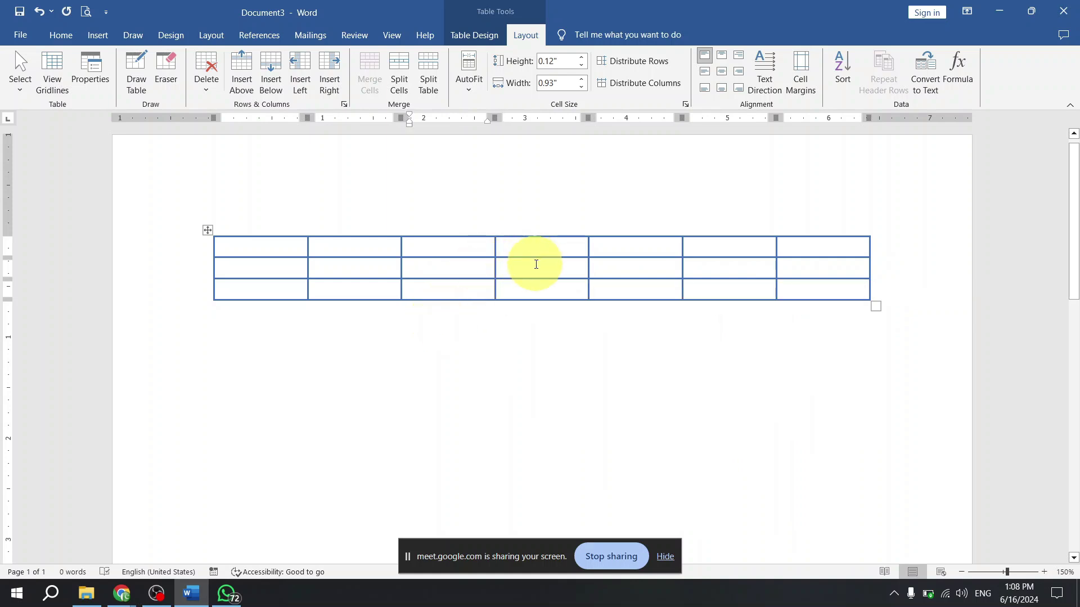
{"action": "left_click", "coordinate": [499, 272]}
{"action": "left_click", "coordinate": [522, 265]}
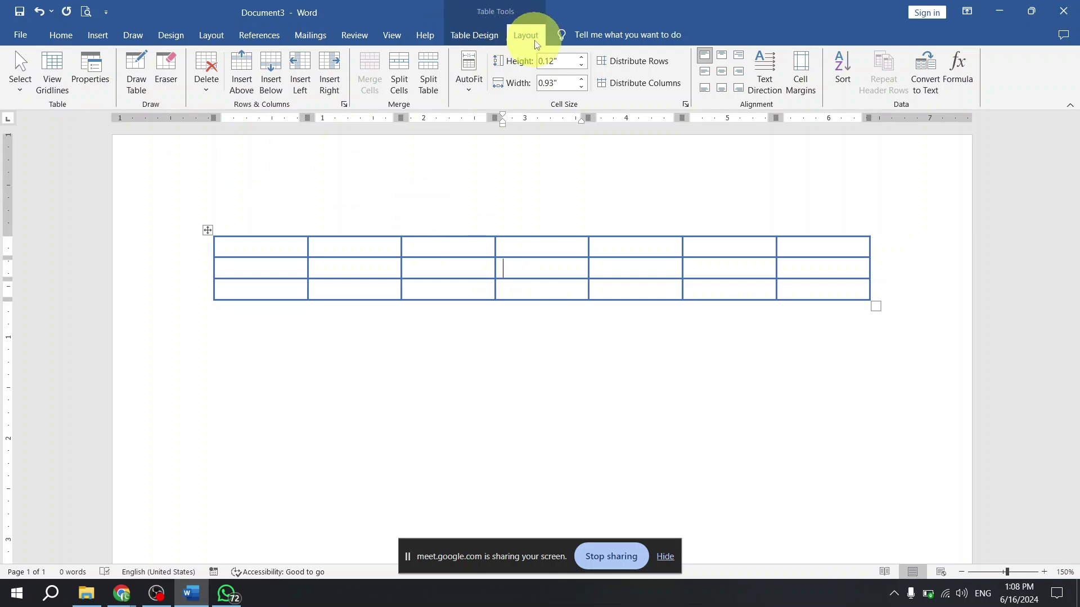
- Select the current cell in the second row, fourth column with the Select Cell command and deselect it again
{"action": "left_click", "coordinate": [20, 88]}
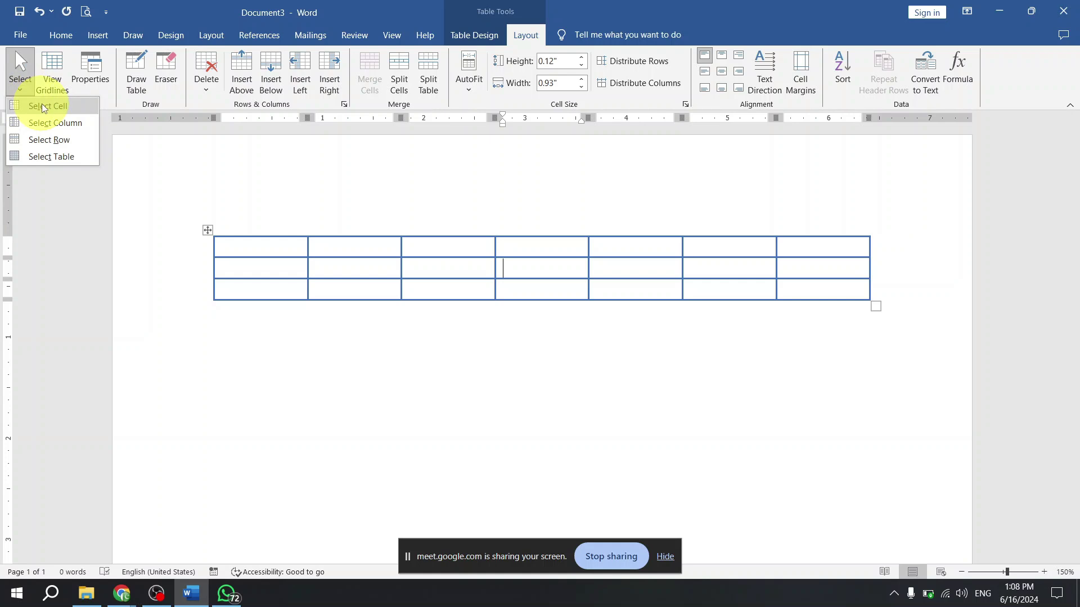
{"action": "left_click", "coordinate": [43, 106]}
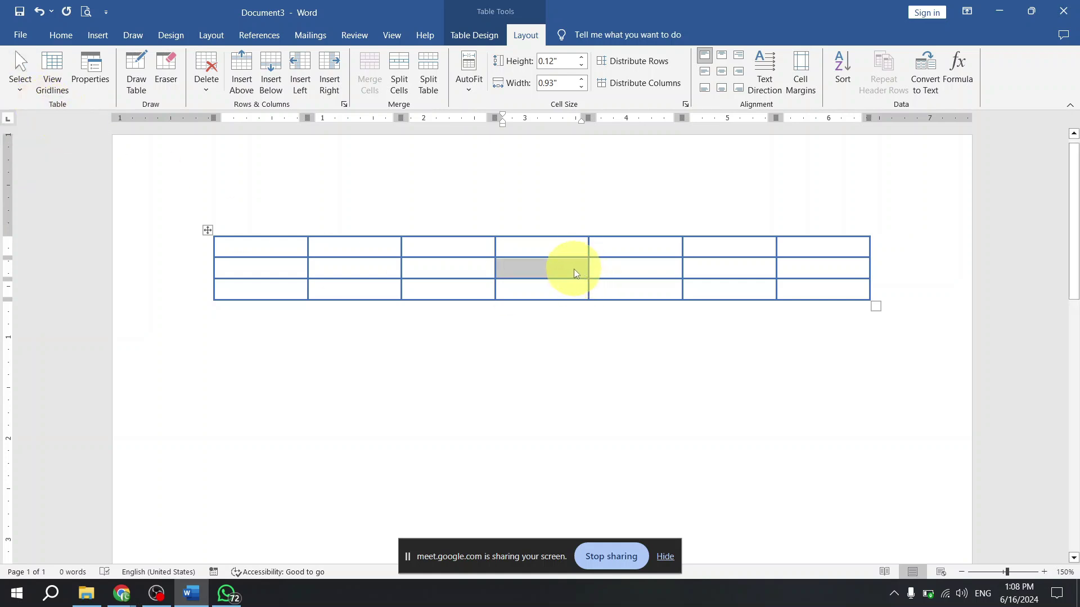
{"action": "left_click", "coordinate": [557, 279]}
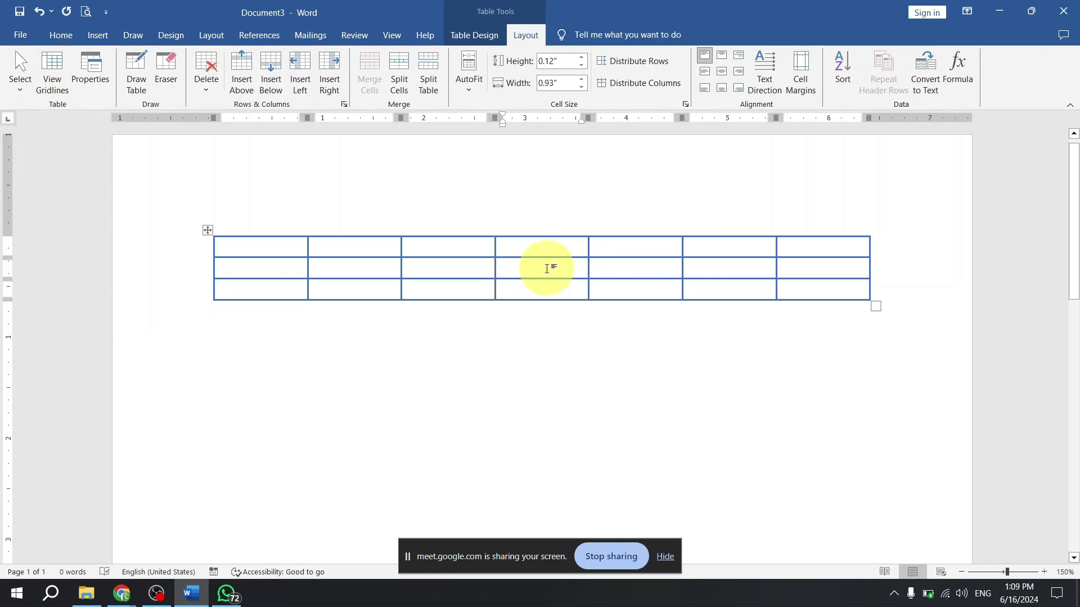
- Select the fourth table column with the Select Column command and extend the selection to all its rows with Select Row
{"action": "left_click", "coordinate": [18, 84]}
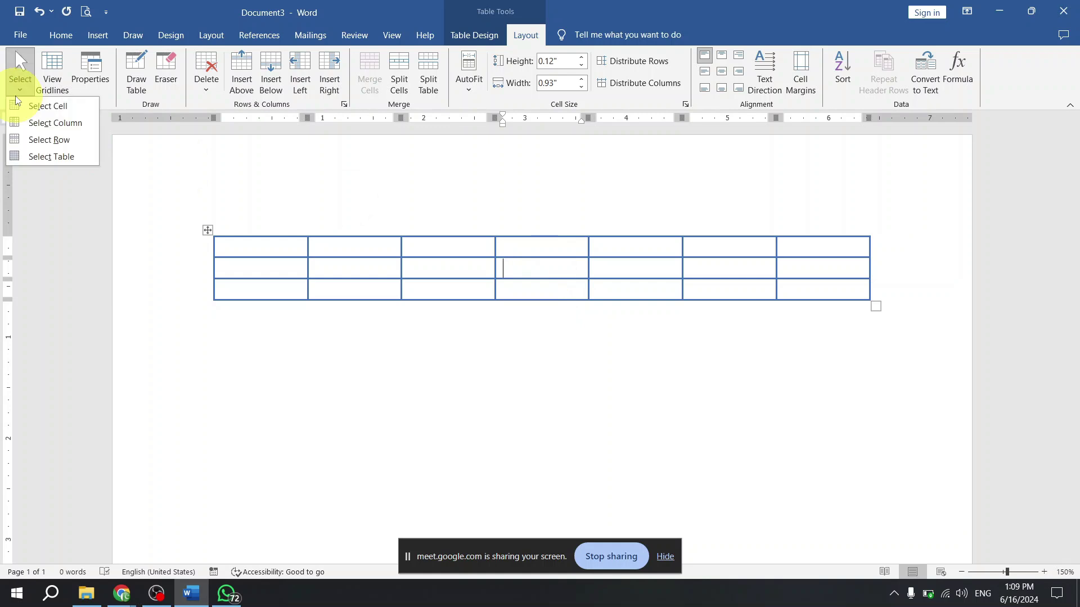
{"action": "left_click", "coordinate": [29, 121]}
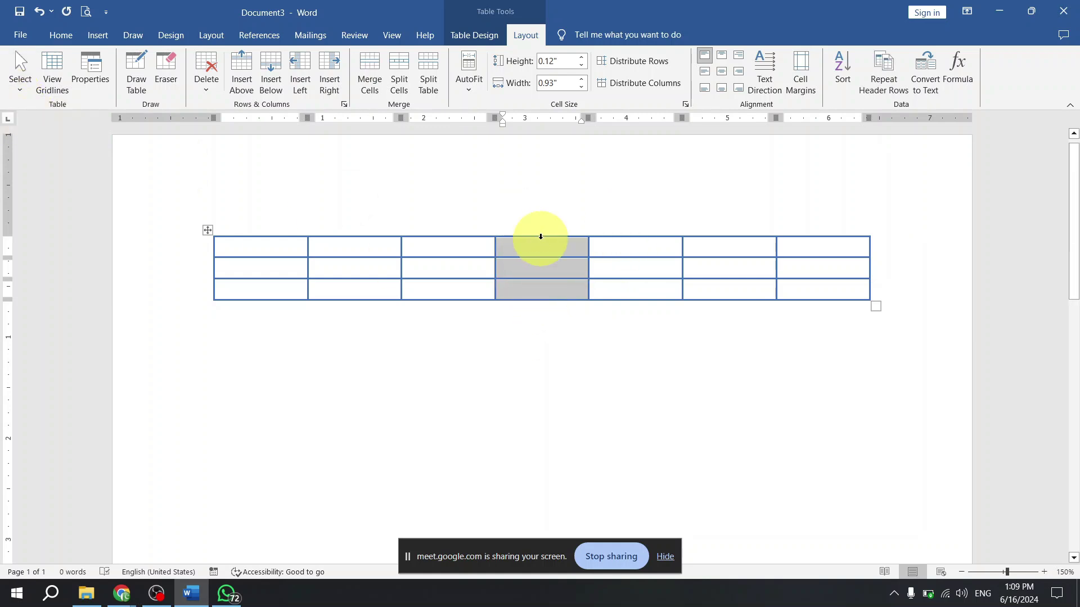
{"action": "left_click", "coordinate": [13, 90]}
{"action": "left_click", "coordinate": [50, 139]}
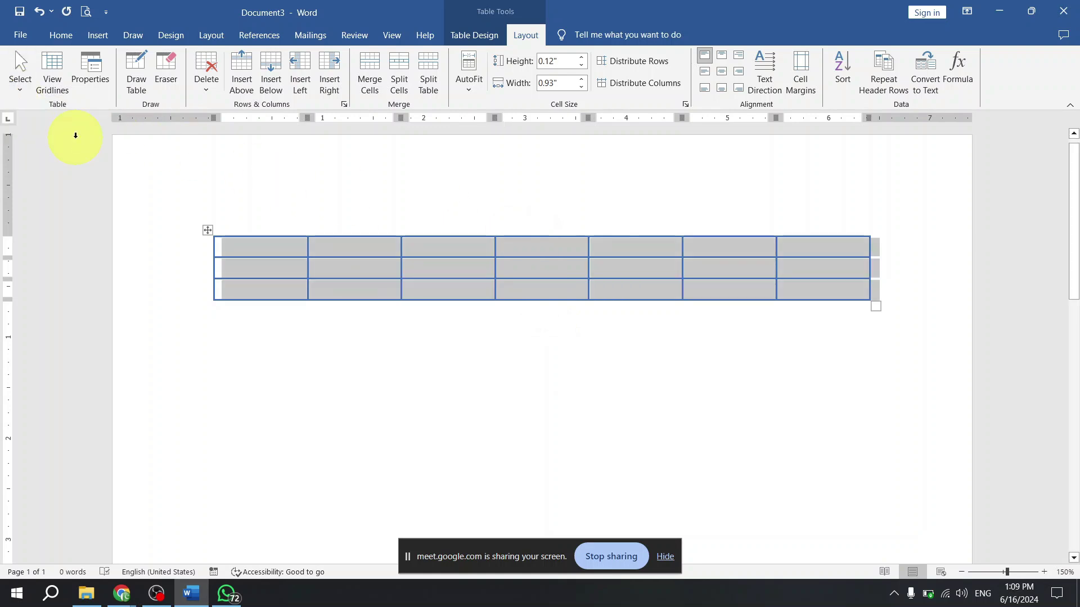
- Clear the selection, return the cursor to the second-row, fourth-column cell and select that cell directly from its inner edge
{"action": "left_click", "coordinate": [24, 91]}
{"action": "left_click", "coordinate": [605, 295]}
{"action": "left_click", "coordinate": [554, 272]}
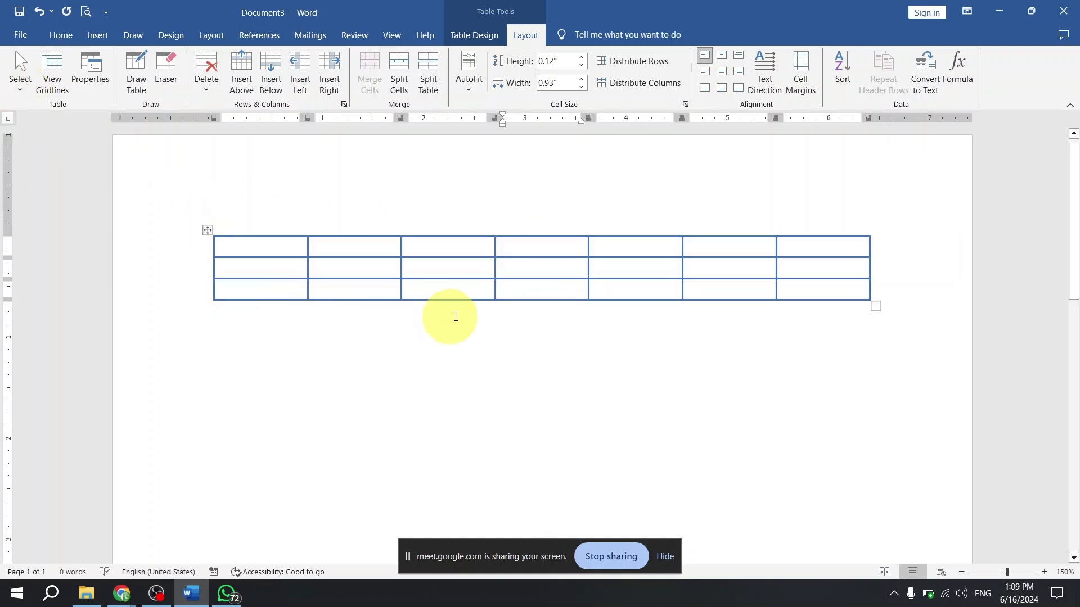
{"action": "left_click", "coordinate": [498, 270]}
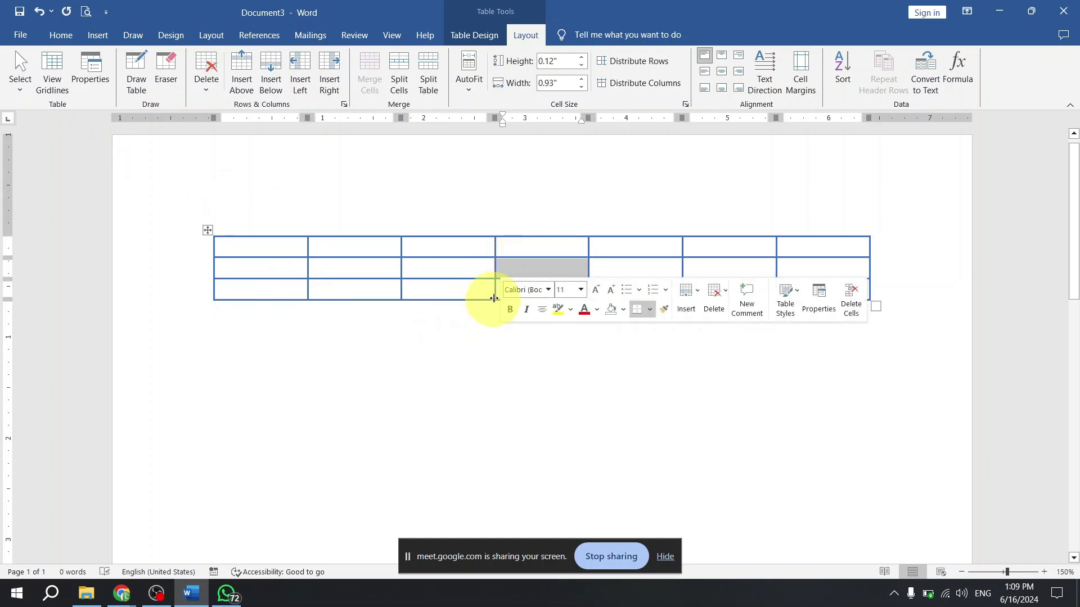
- Select the whole table from its move handle, deselect it in the first cell, and select it again the same way
{"action": "left_click", "coordinate": [206, 232]}
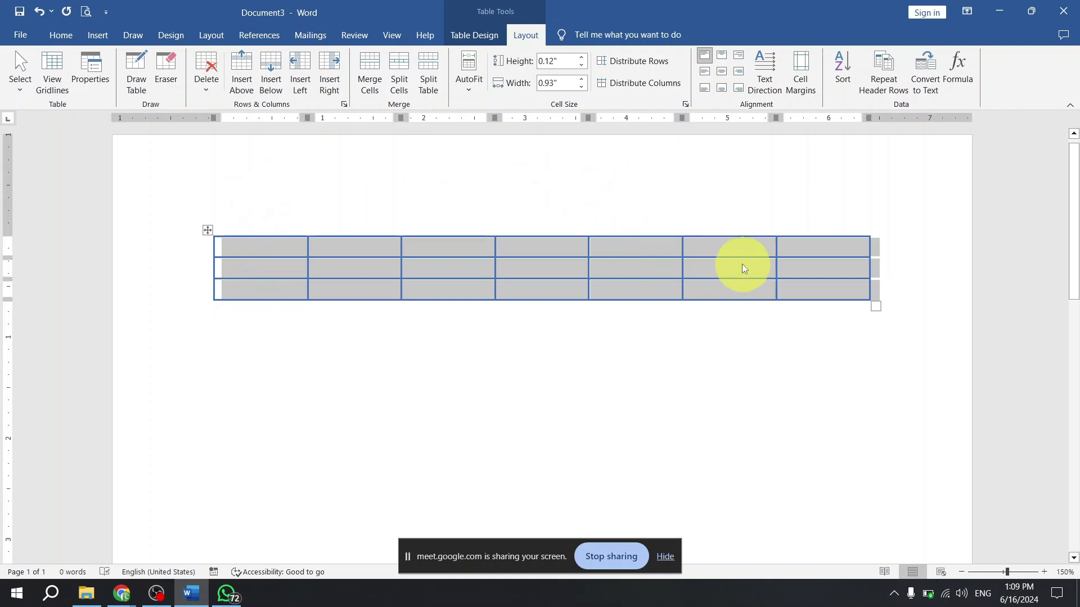
{"action": "left_click", "coordinate": [256, 251]}
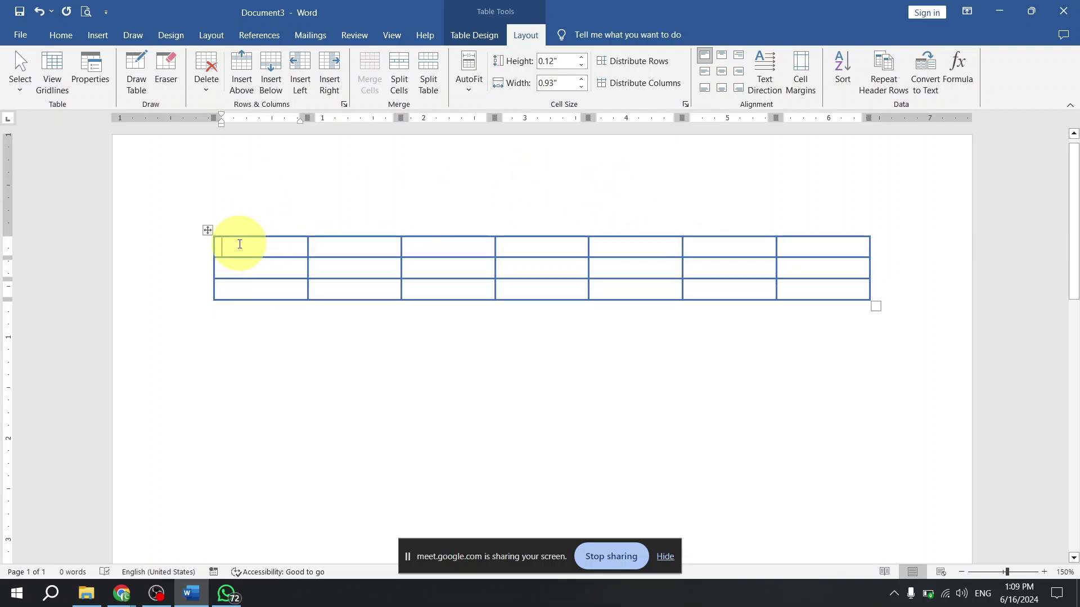
{"action": "left_click", "coordinate": [208, 231]}
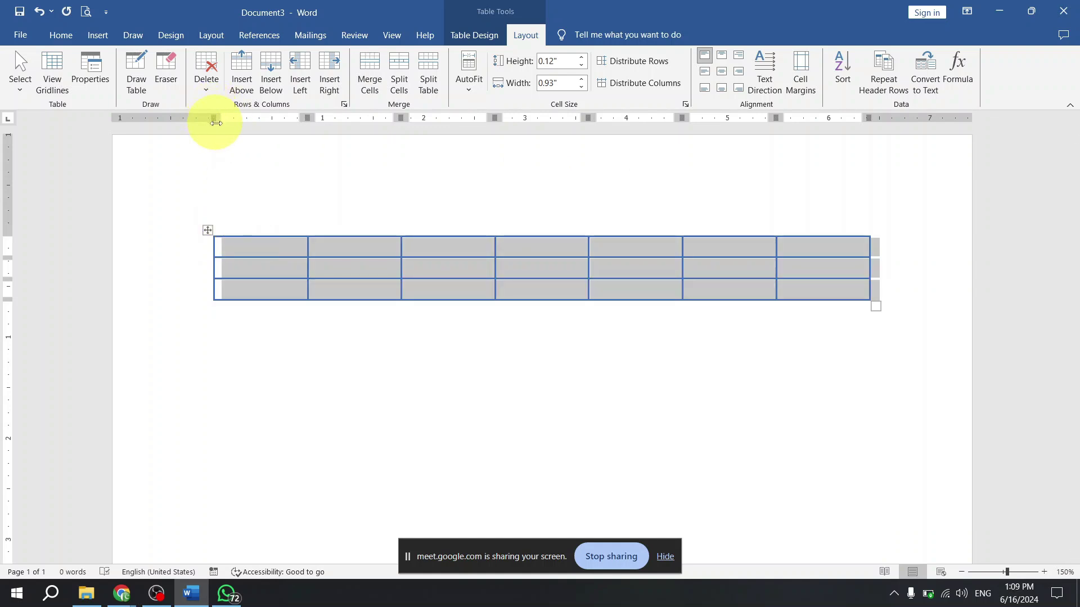
- Shrink the table to columns about 0.87" wide using its resize handle, and centre the whole table on the page
{"action": "left_click", "coordinate": [799, 251]}
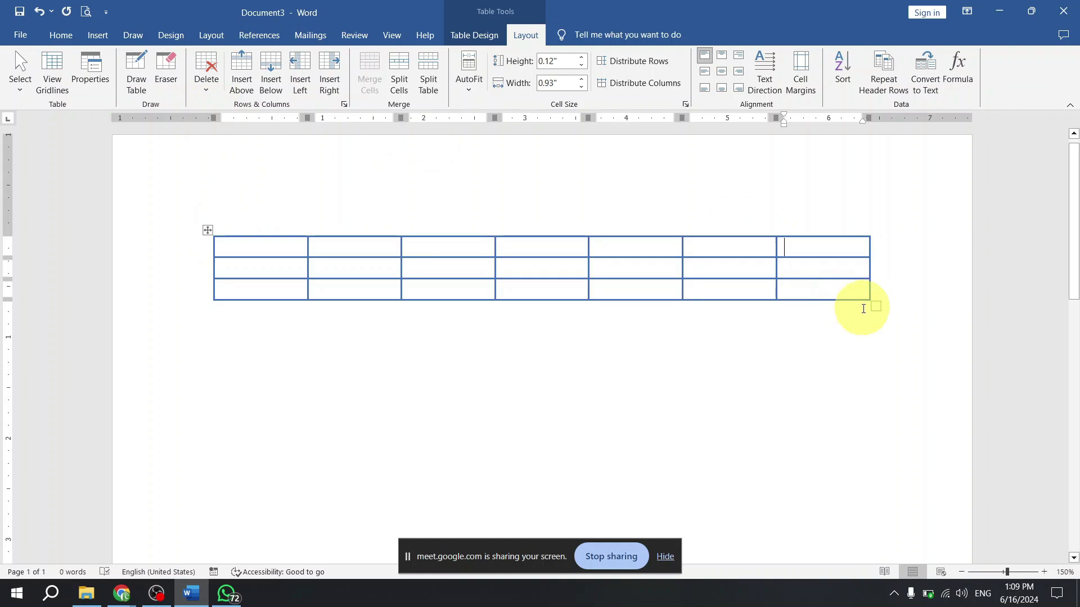
{"action": "left_click_drag", "start_coordinate": [871, 301], "coordinate": [828, 304]}
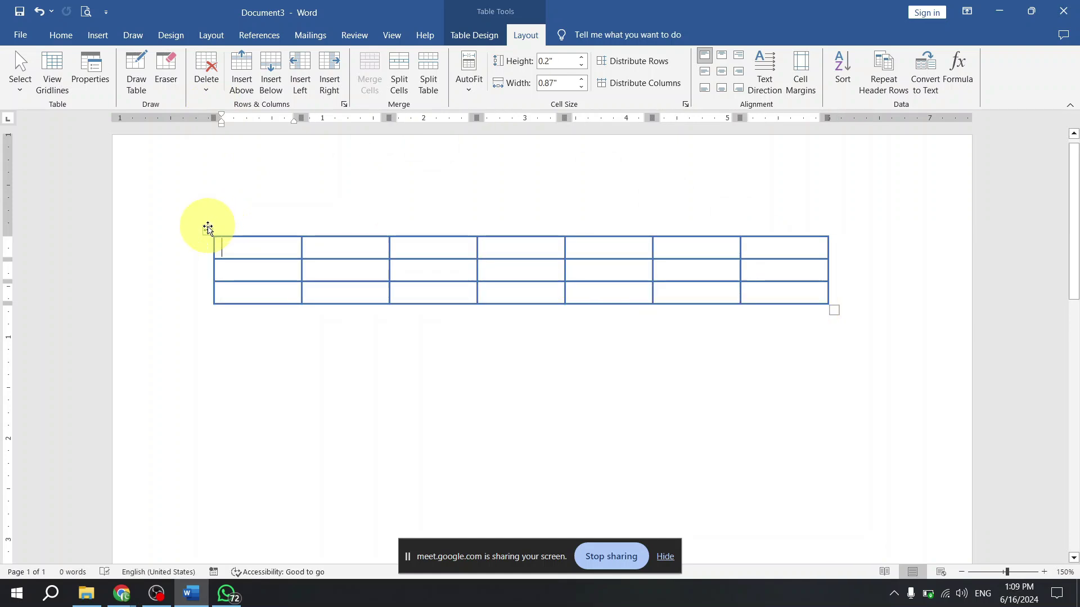
{"action": "left_click", "coordinate": [207, 228]}
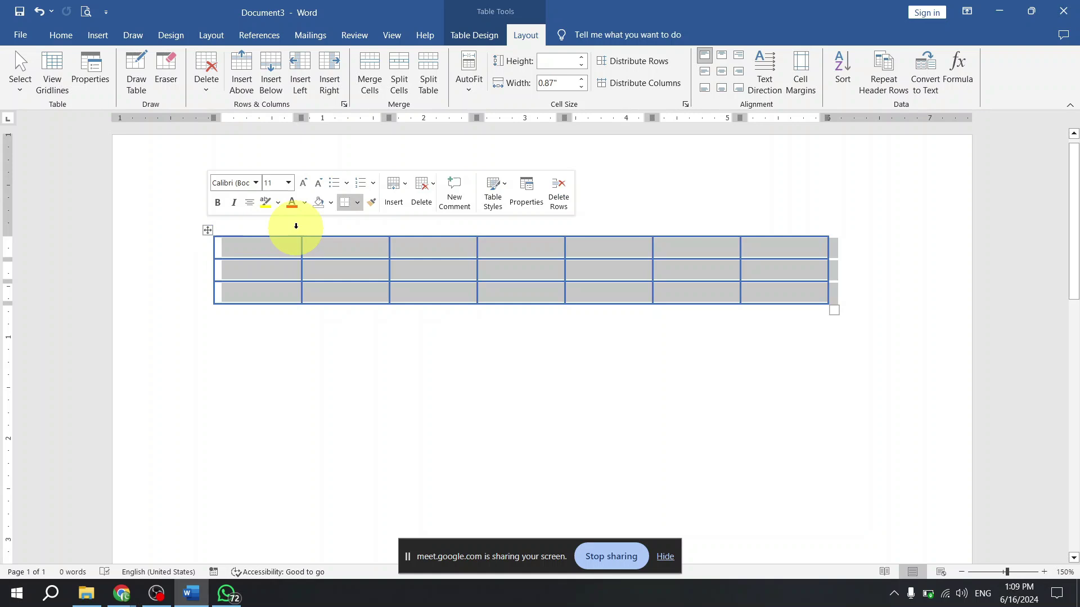
{"action": "left_click", "coordinate": [61, 36]}
{"action": "left_click", "coordinate": [355, 84]}
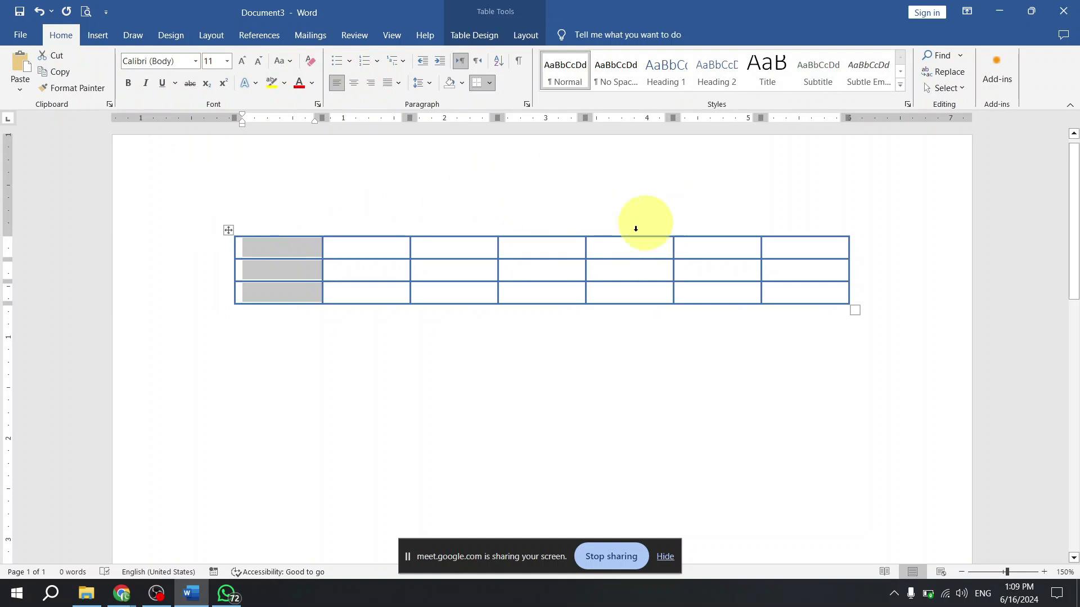
{"action": "left_click", "coordinate": [332, 266]}
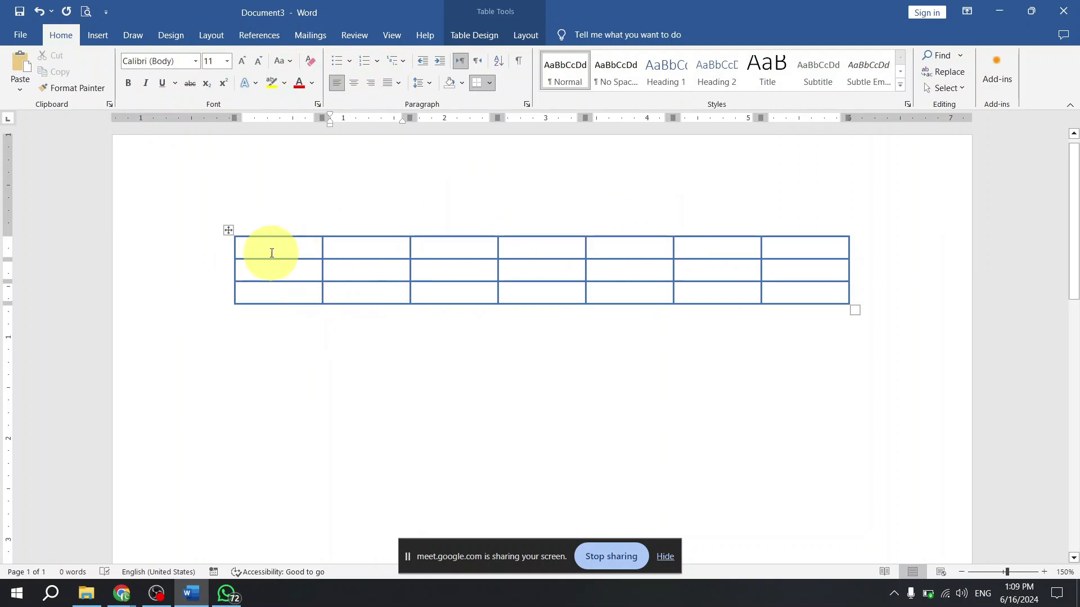
- Select the whole table directly, select only its sixth column, and put the cursor in the second-row, fourth-column cell
{"action": "left_click", "coordinate": [226, 232]}
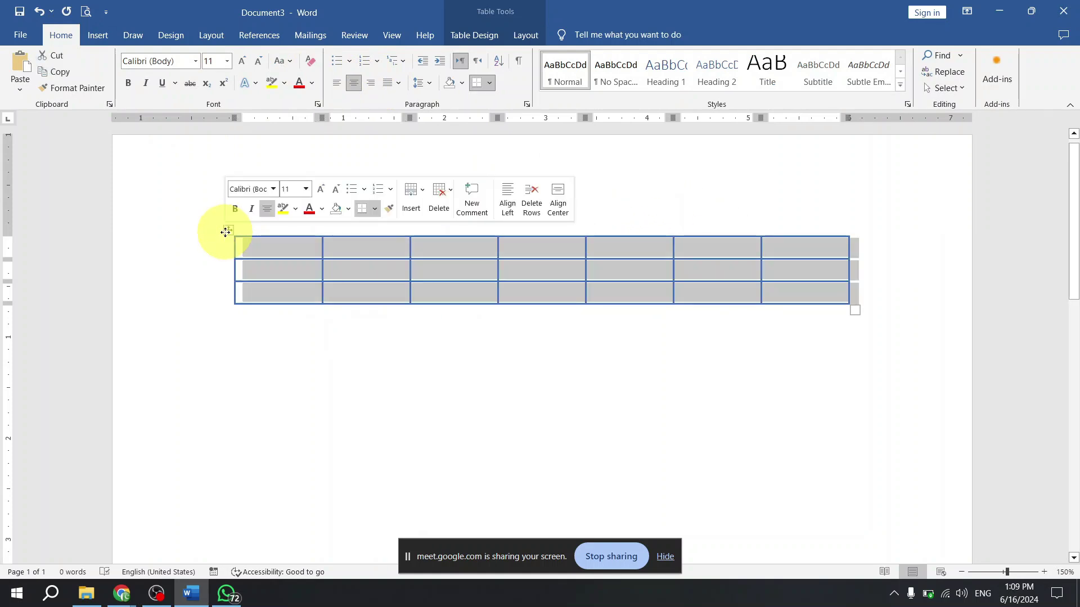
{"action": "left_click", "coordinate": [717, 234]}
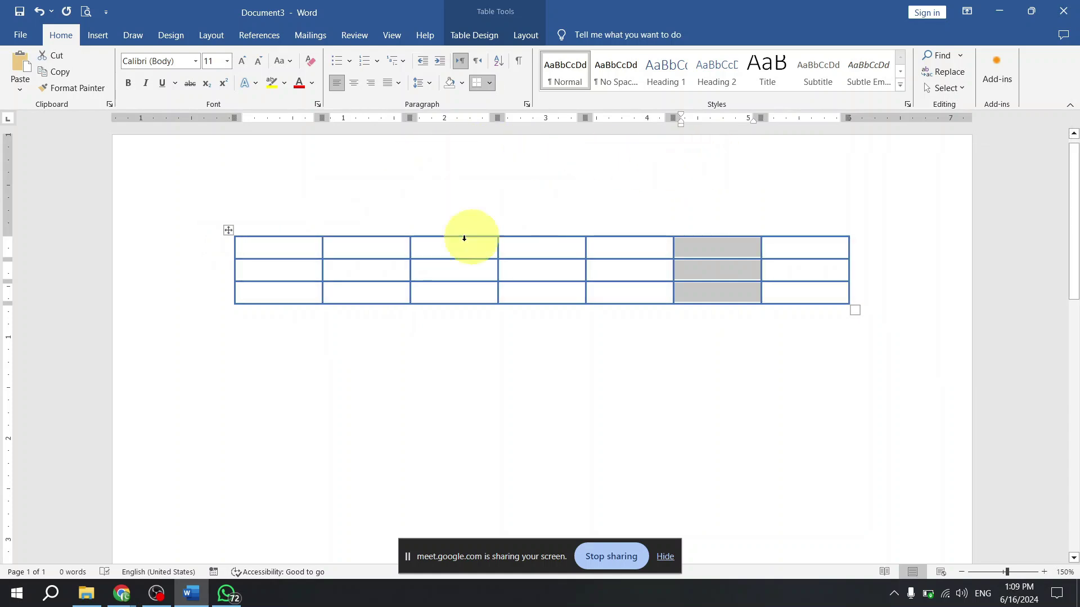
{"action": "left_click", "coordinate": [495, 262]}
{"action": "left_click", "coordinate": [547, 267]}
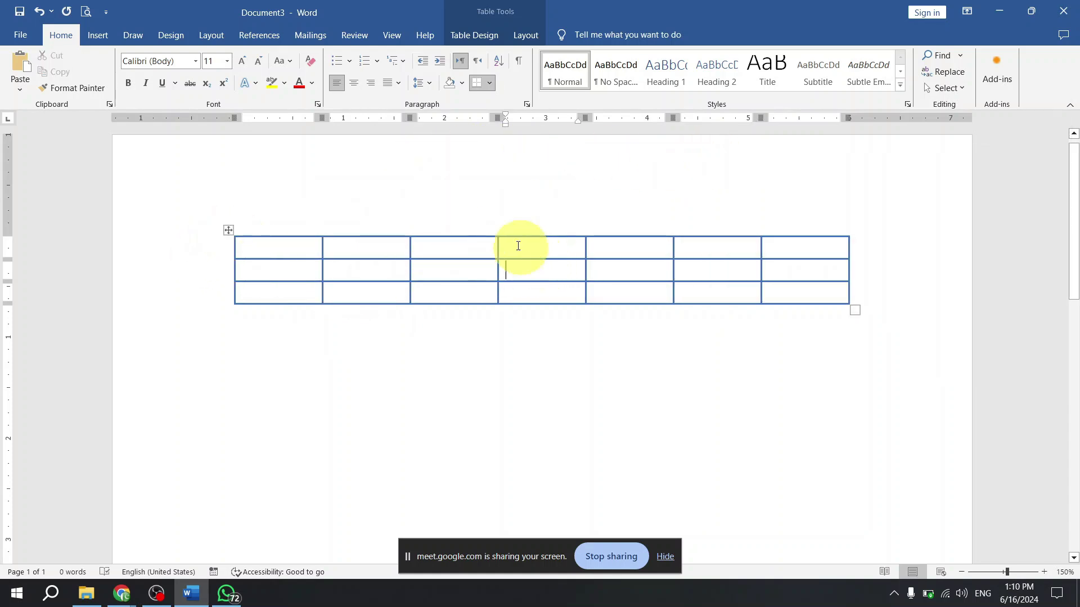
- Select the table's second row with the Select Row command and clear the selection
{"action": "left_click", "coordinate": [539, 38]}
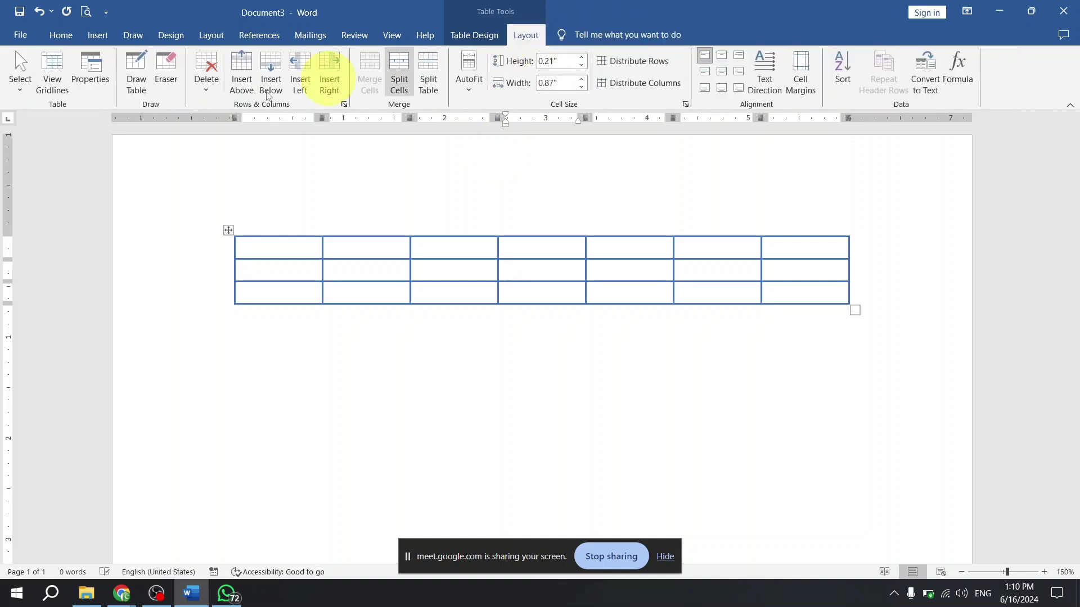
{"action": "left_click", "coordinate": [19, 86]}
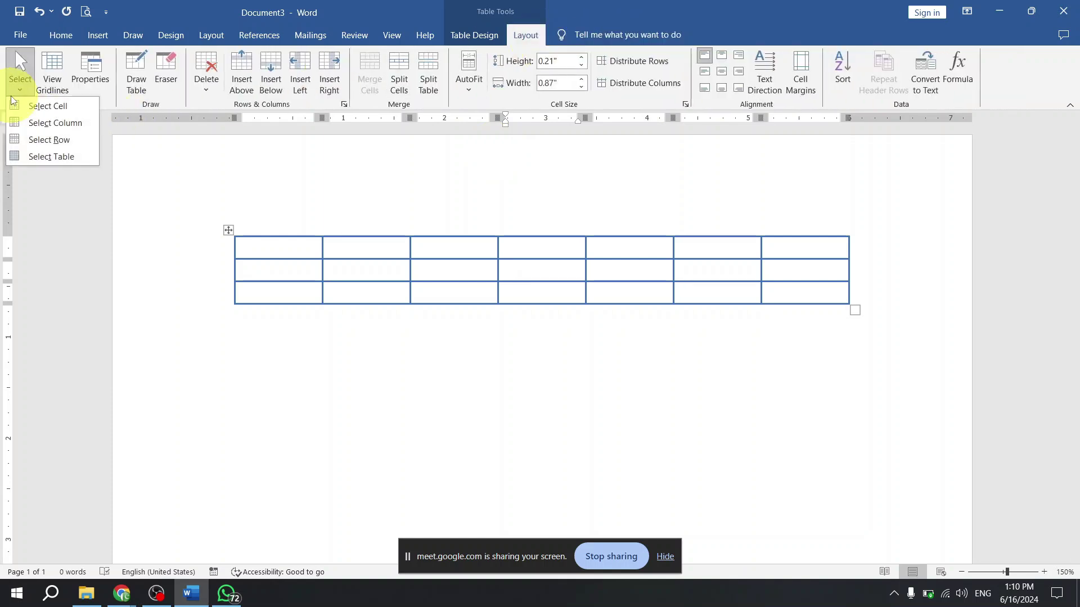
{"action": "left_click", "coordinate": [62, 135]}
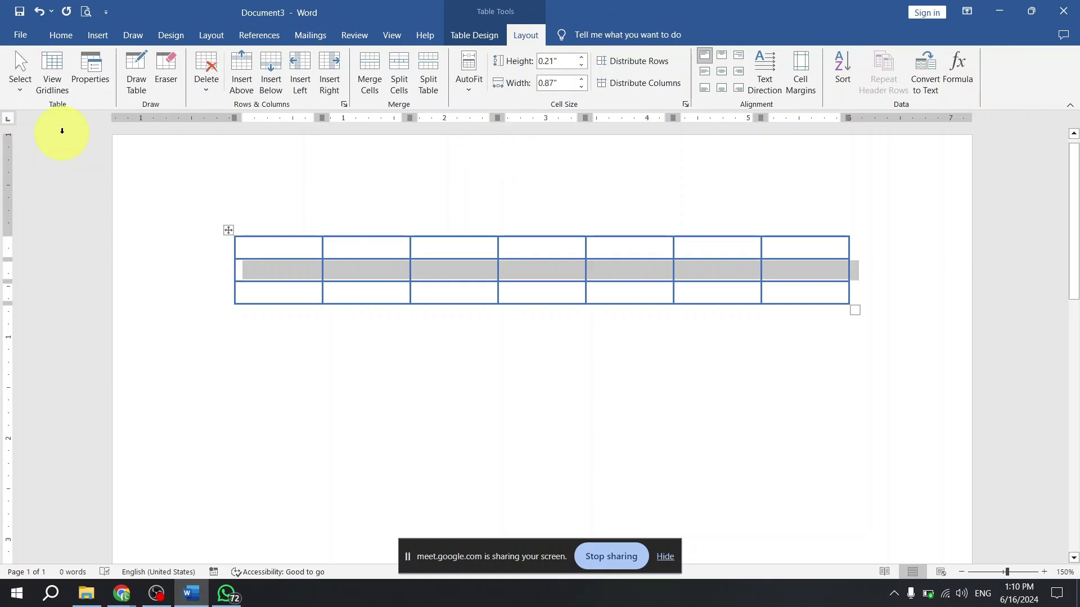
{"action": "left_click", "coordinate": [542, 270]}
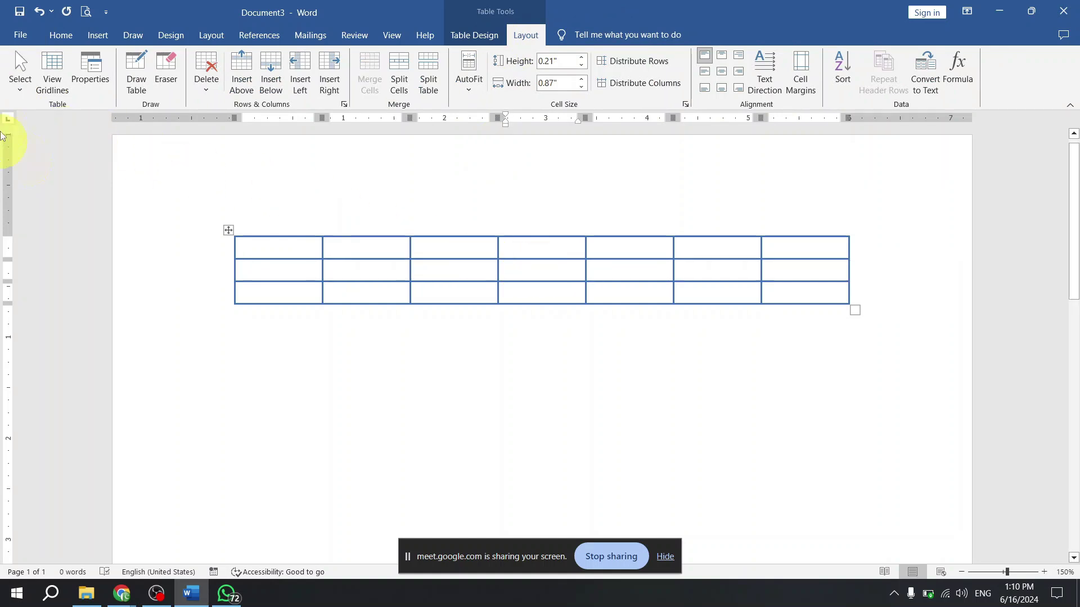
- Select the whole table with the Select Table command and deselect it by placing the cursor below the table
{"action": "left_click", "coordinate": [20, 81]}
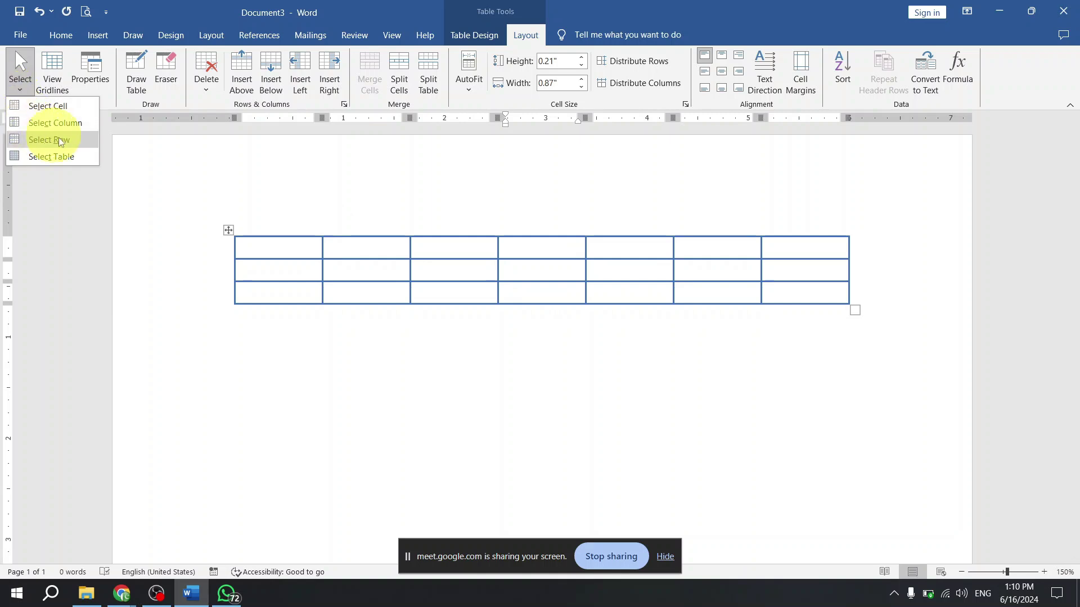
{"action": "left_click", "coordinate": [84, 150]}
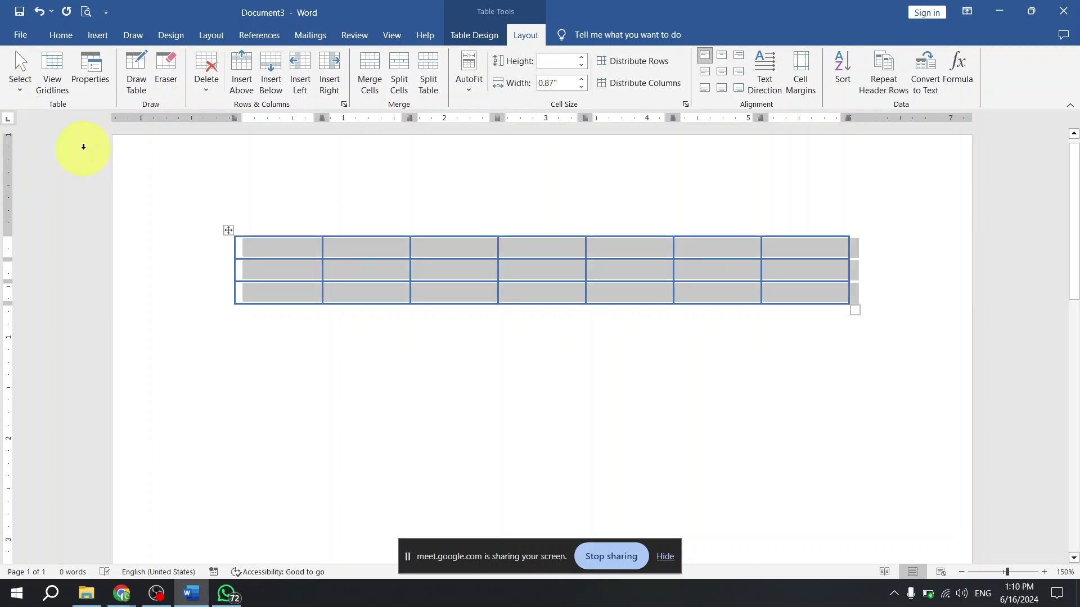
{"action": "left_click", "coordinate": [409, 321]}
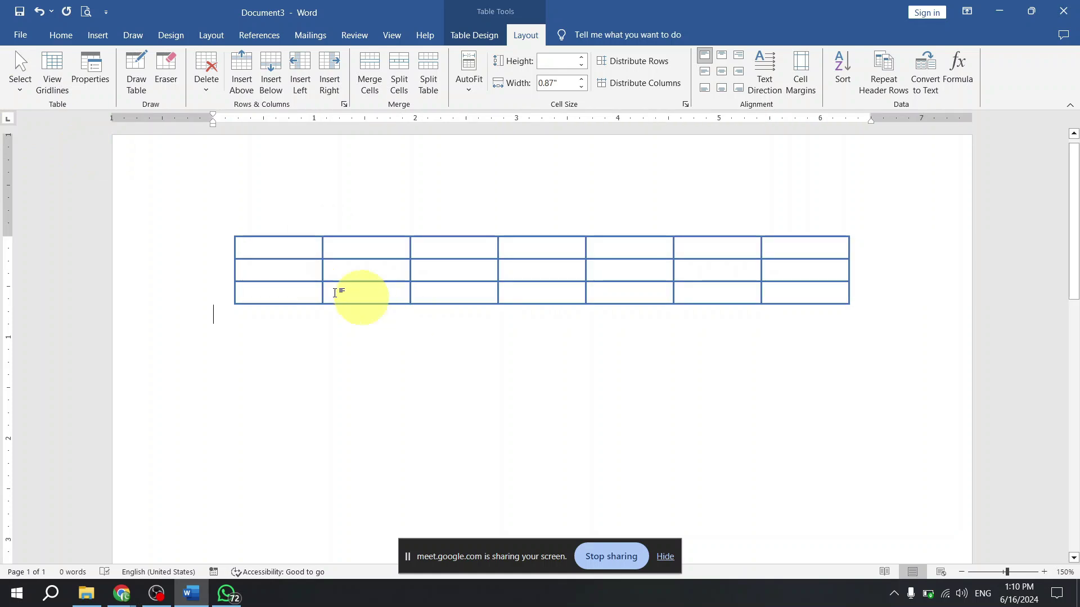
- Select the whole table from its move handle, deselect it in the first-row, third-column cell, and reselect it with Select Table
{"action": "left_click", "coordinate": [228, 231]}
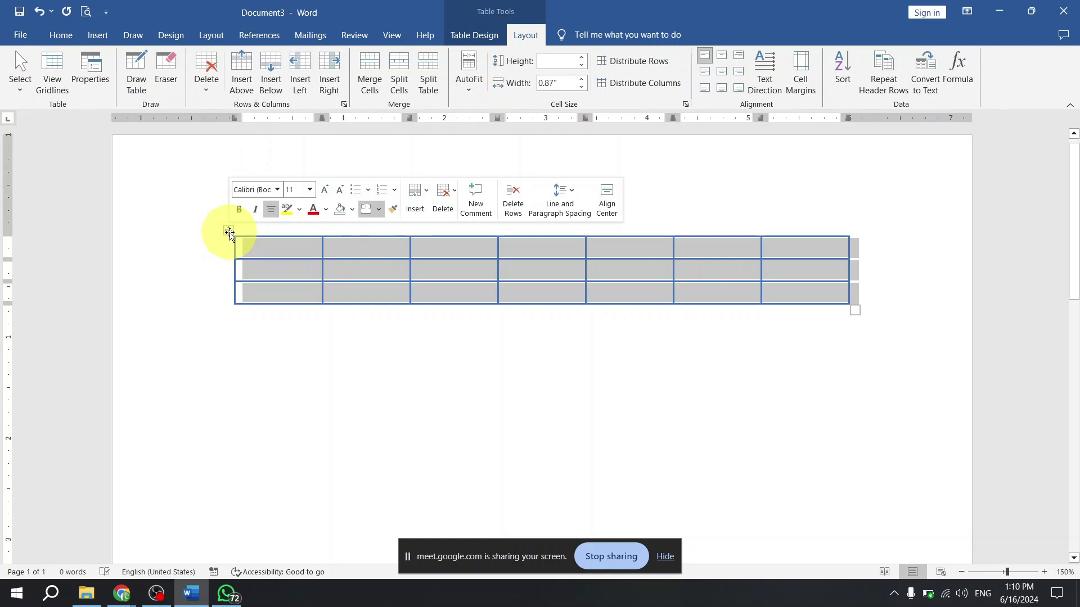
{"action": "left_click", "coordinate": [462, 254]}
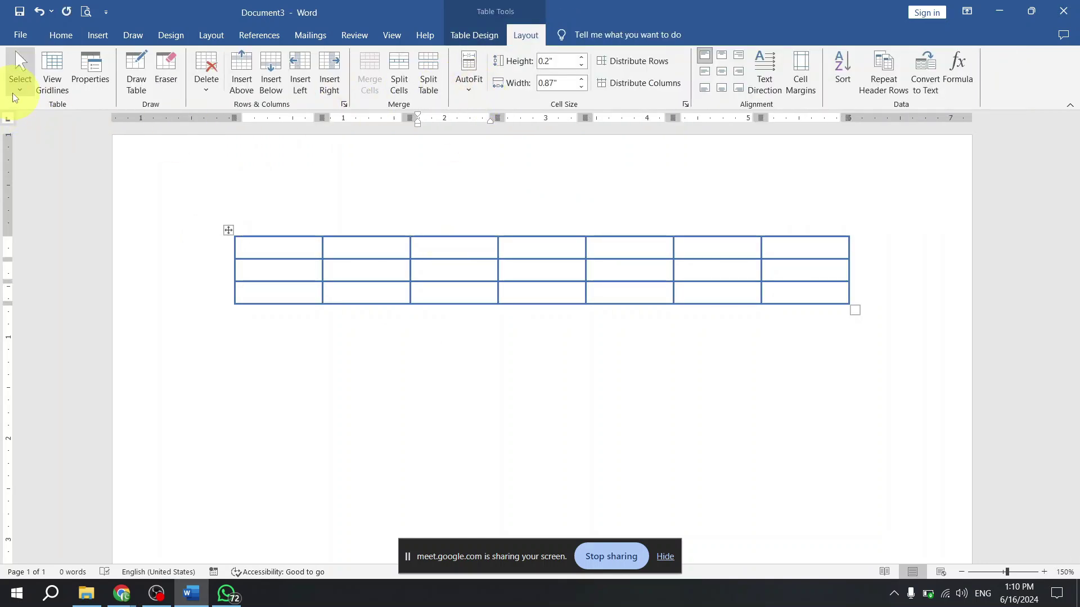
{"action": "left_click", "coordinate": [13, 93]}
{"action": "left_click", "coordinate": [68, 156]}
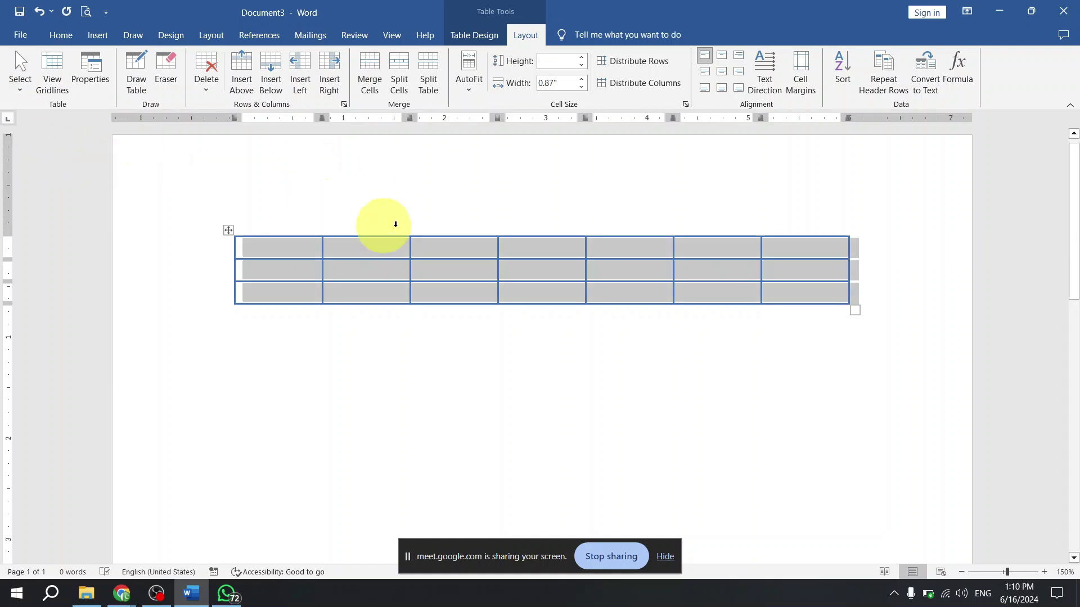
- Try left, centre and right alignment on the whole table, finish with centre, and deselect the table
{"action": "left_click", "coordinate": [59, 38]}
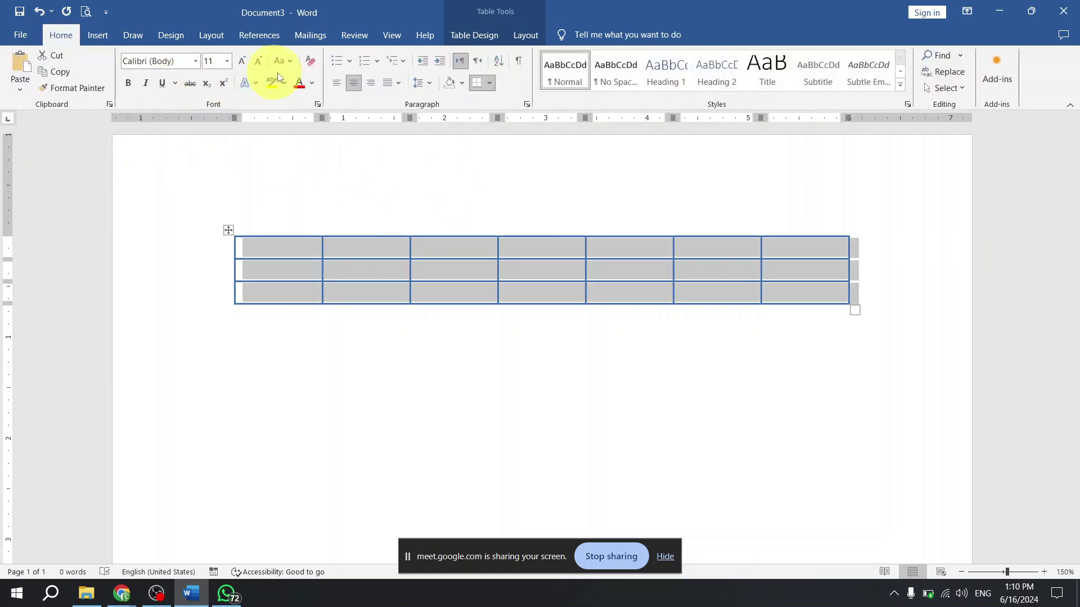
{"action": "left_click", "coordinate": [340, 81]}
{"action": "left_click", "coordinate": [352, 84]}
{"action": "left_click", "coordinate": [369, 85]}
{"action": "left_click", "coordinate": [353, 85]}
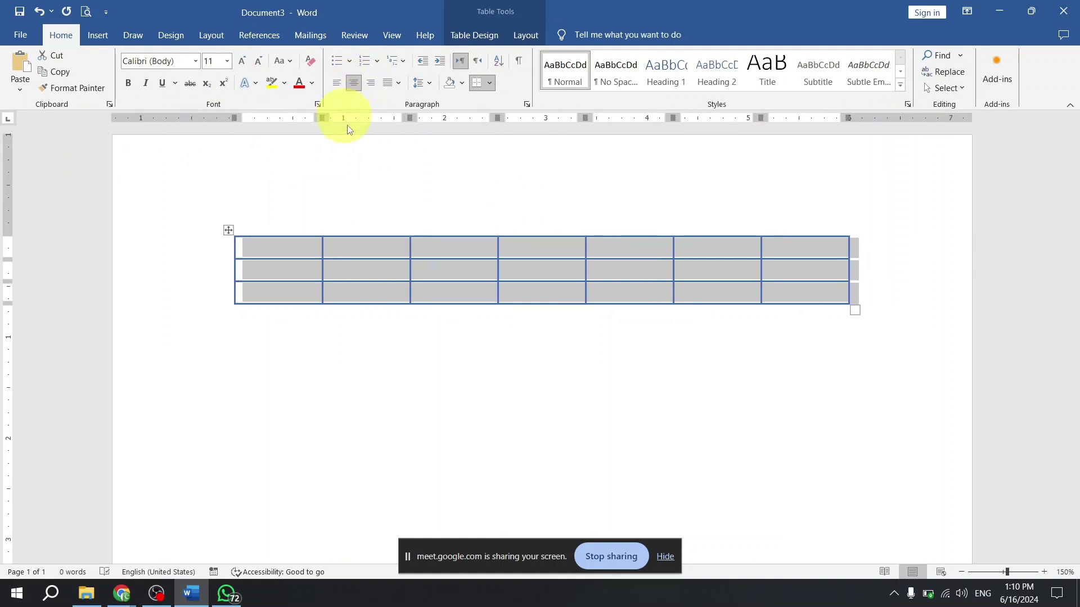
{"action": "left_click", "coordinate": [392, 273]}
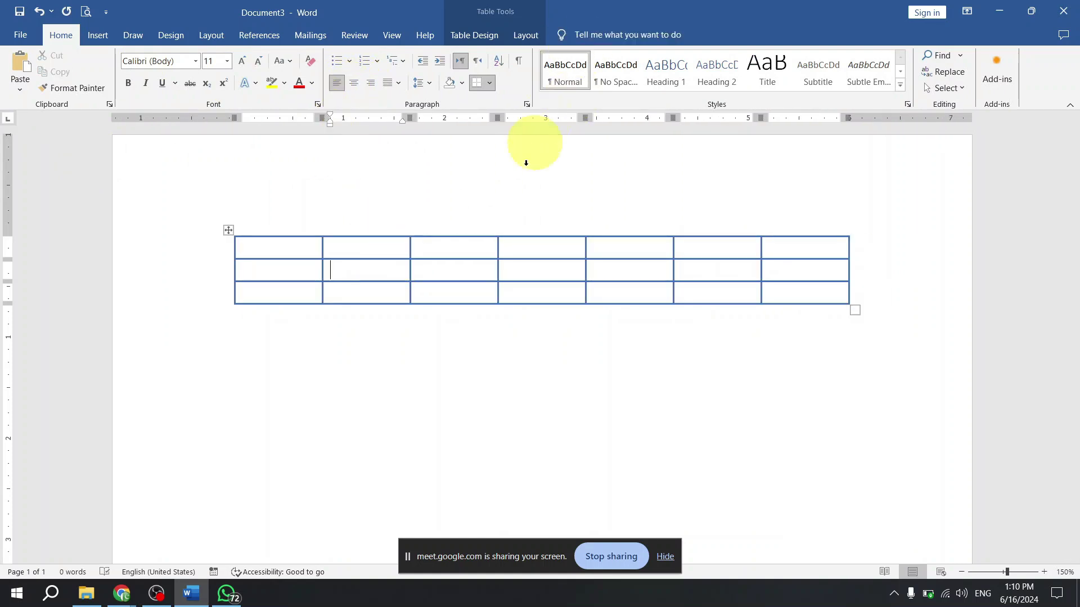
- Select the whole table, review the available border options, and toggle View Gridlines for the table
{"action": "left_click", "coordinate": [522, 36]}
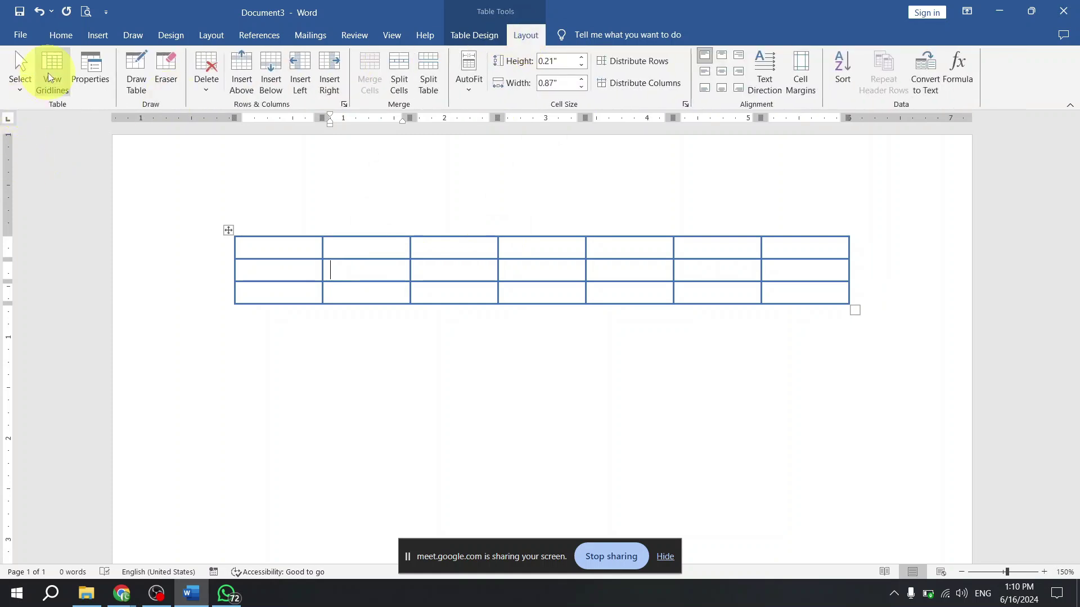
{"action": "left_click", "coordinate": [228, 230]}
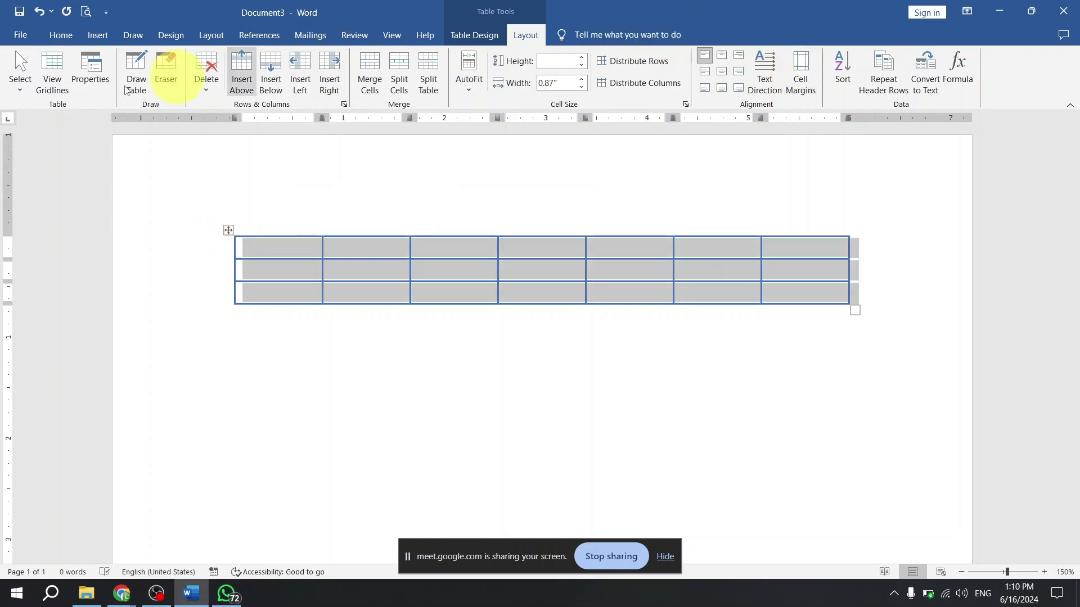
{"action": "left_click", "coordinate": [61, 34]}
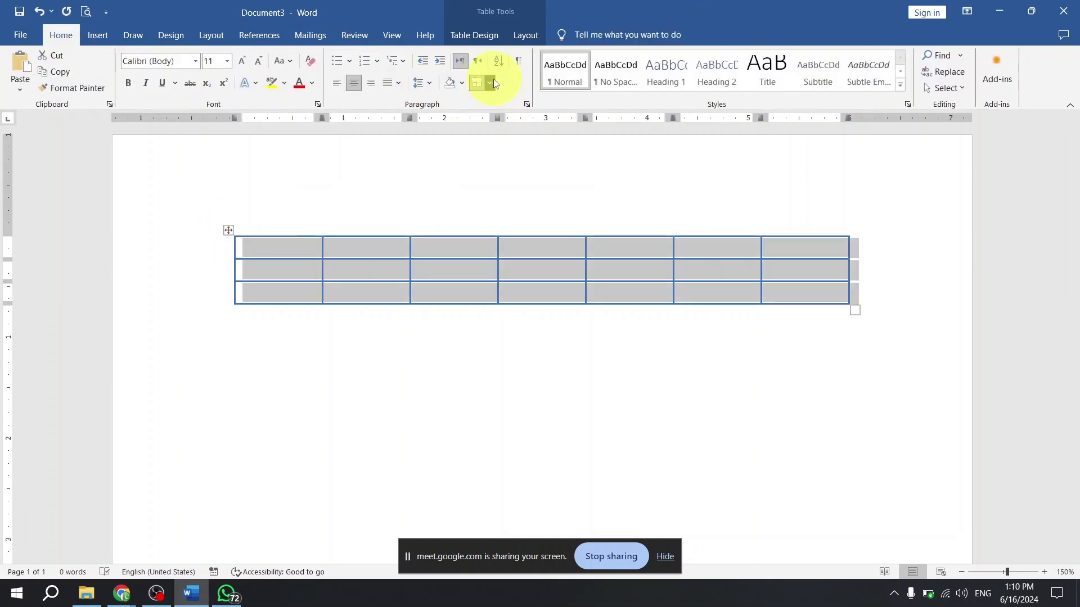
{"action": "left_click", "coordinate": [489, 83]}
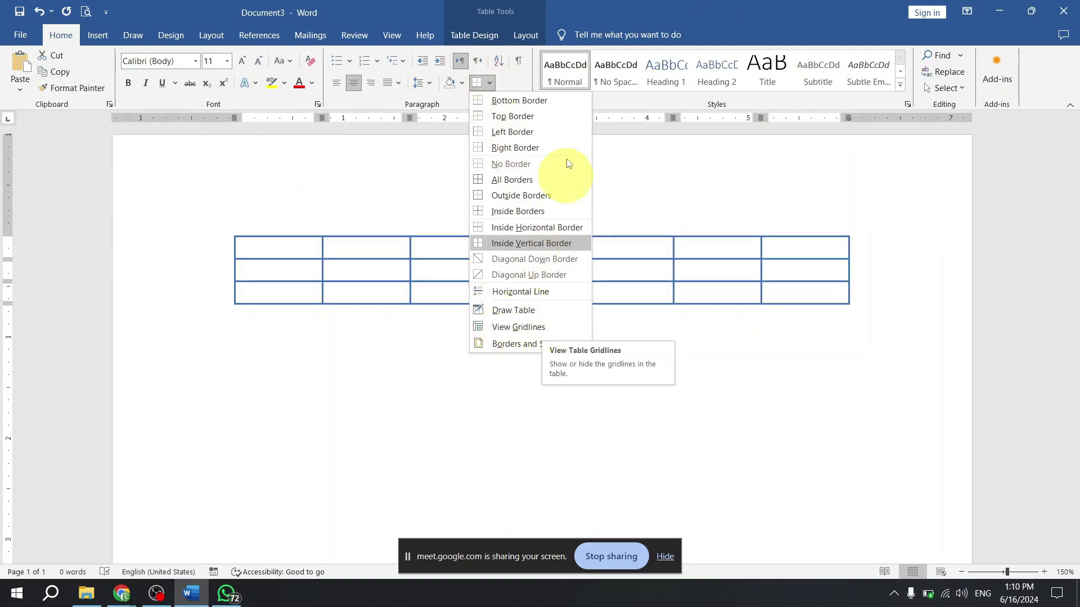
{"action": "left_click", "coordinate": [529, 37]}
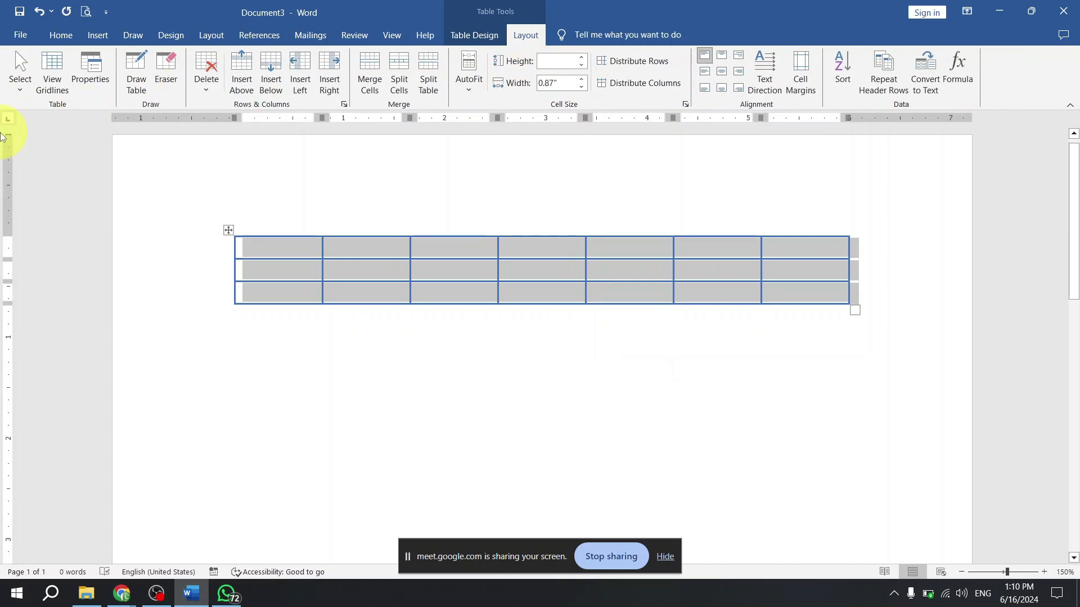
{"action": "left_click", "coordinate": [55, 87]}
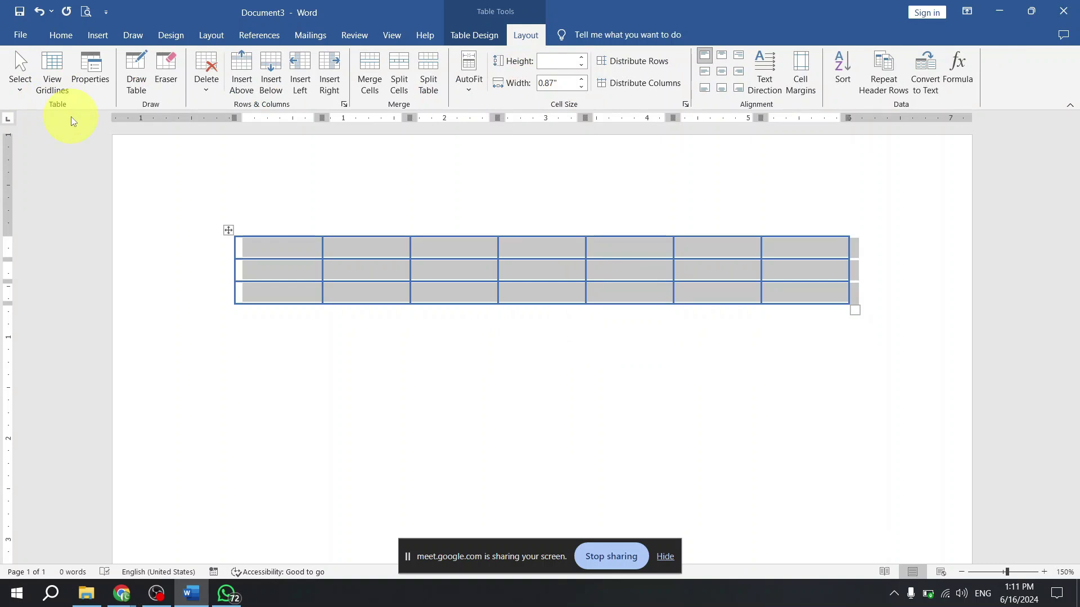
- Deselect the existing table and draw the outline of a new table about 3.7" wide below it with the Draw Table tool
{"action": "left_click", "coordinate": [347, 266]}
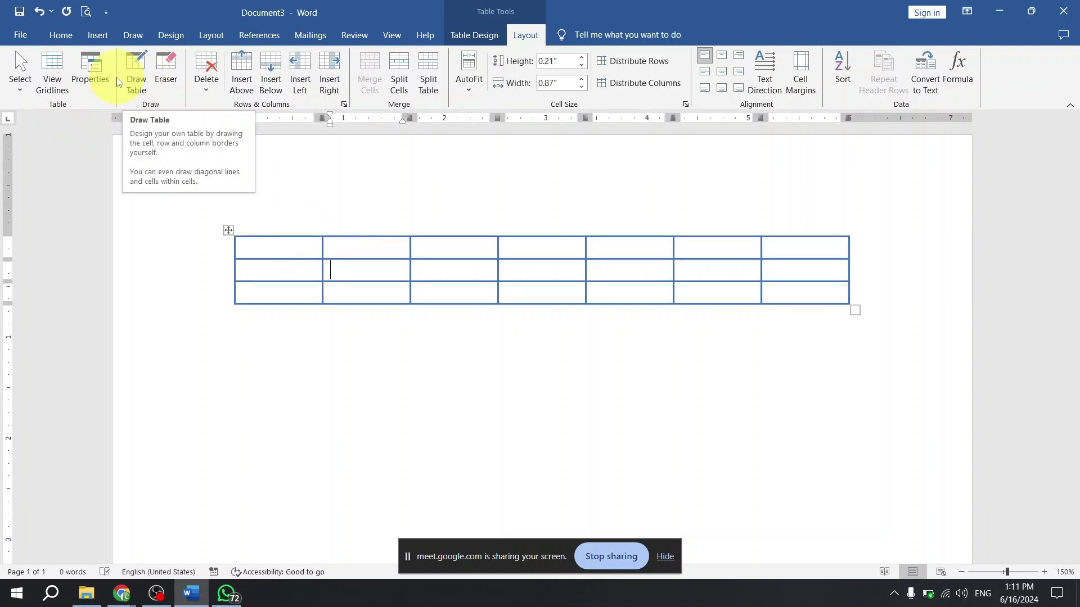
{"action": "left_click", "coordinate": [96, 35]}
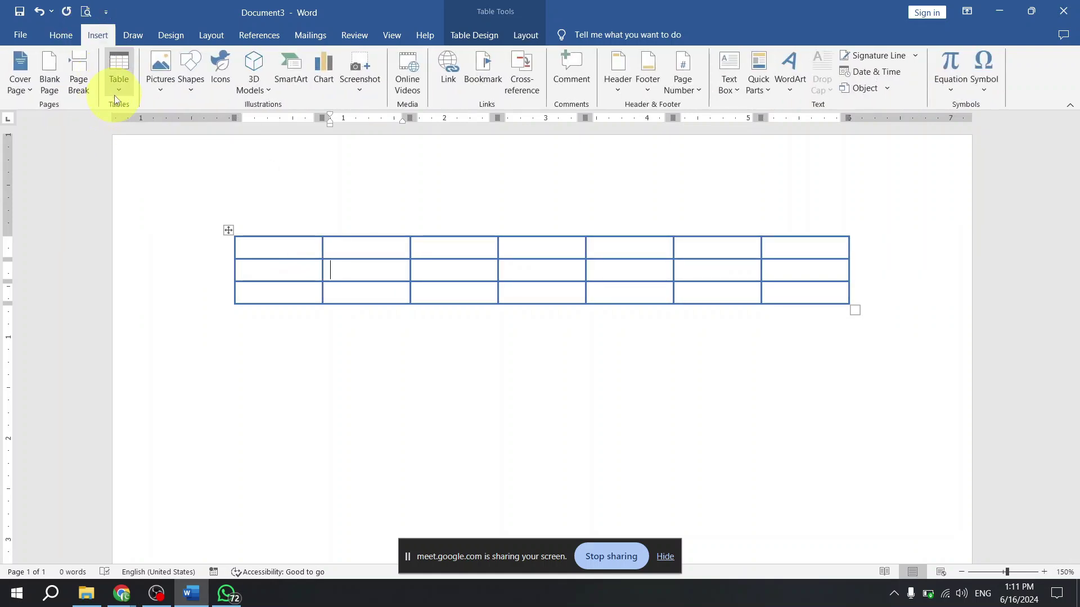
{"action": "left_click", "coordinate": [117, 97]}
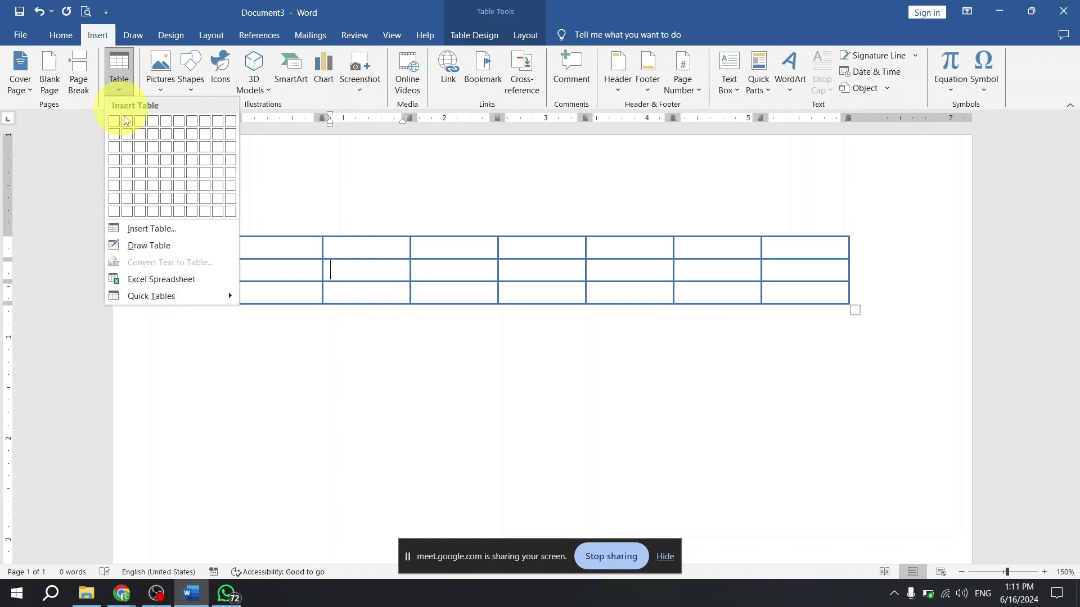
{"action": "left_click", "coordinate": [195, 247]}
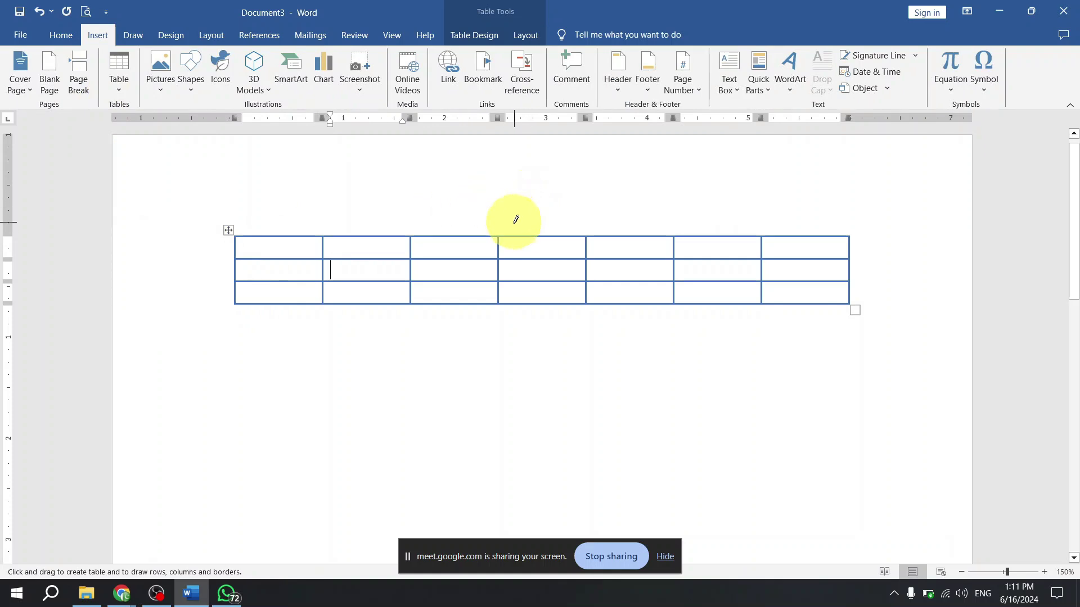
{"action": "left_click", "coordinate": [115, 93]}
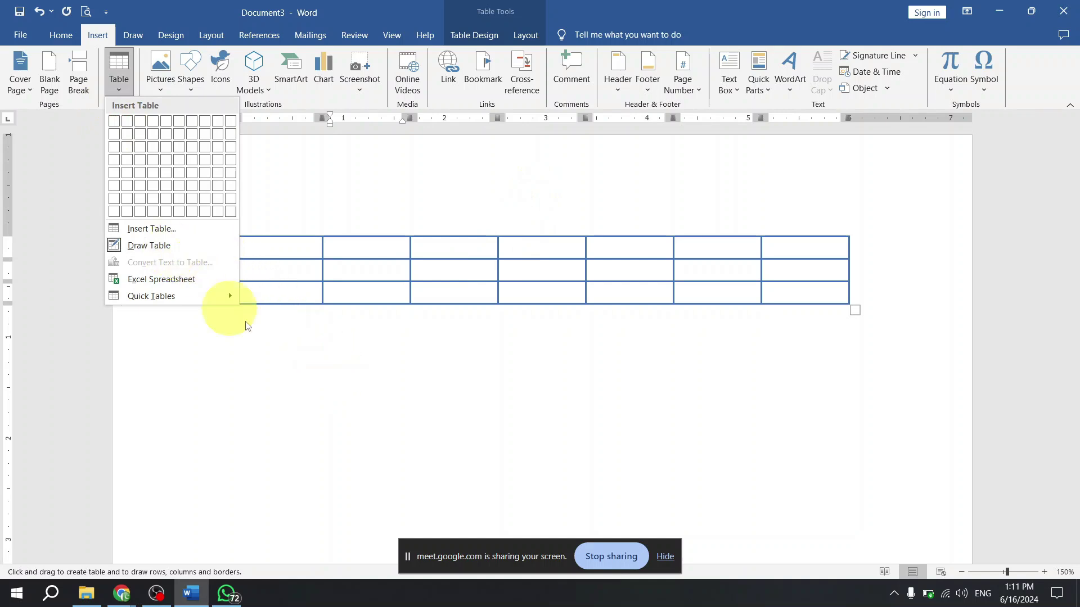
{"action": "left_click", "coordinate": [362, 370]}
{"action": "mouse_move", "coordinate": [317, 345]}
{"action": "left_mouse_down"}
{"action": "mouse_move", "coordinate": [504, 386]}
{"action": "mouse_move", "coordinate": [717, 387]}
{"action": "mouse_move", "coordinate": [692, 385]}
{"action": "left_mouse_up"}
- Divide the drawn table into four columns with vertical lines, split the third column with a horizontal line, and leave drawing mode
{"action": "left_click_drag", "start_coordinate": [384, 357], "coordinate": [383, 383]}
{"action": "left_click_drag", "start_coordinate": [470, 357], "coordinate": [469, 388]}
{"action": "left_click_drag", "start_coordinate": [593, 336], "coordinate": [592, 387]}
{"action": "left_click_drag", "start_coordinate": [470, 366], "coordinate": [588, 365]}
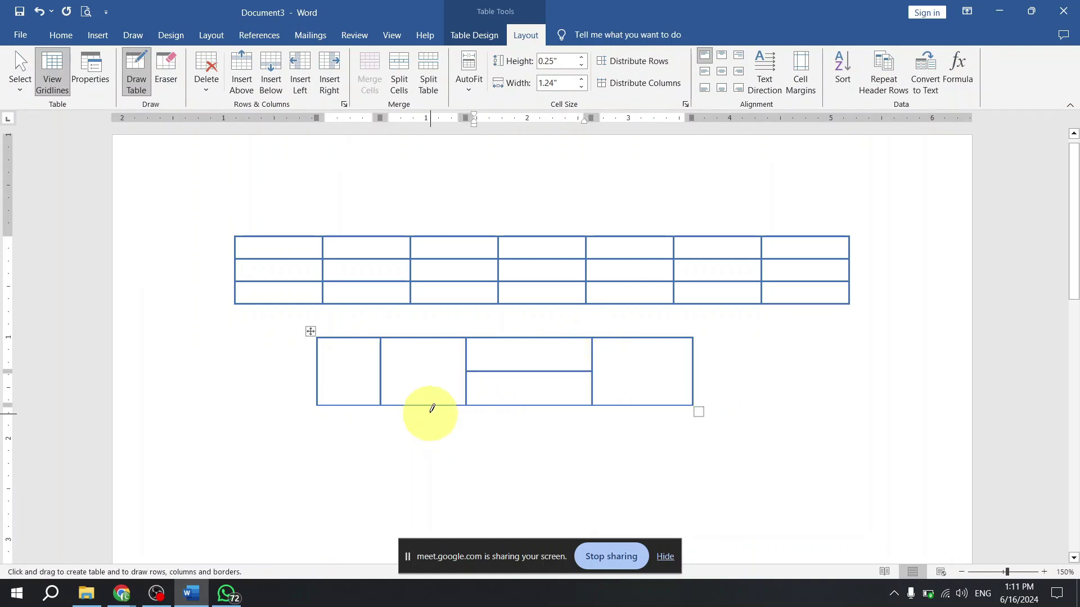
{"action": "key", "text": "Escape"}
- Use Draw Table again to add a horizontal dividing line in the upper part of the drawn table's second and third columns
{"action": "left_click", "coordinate": [517, 287]}
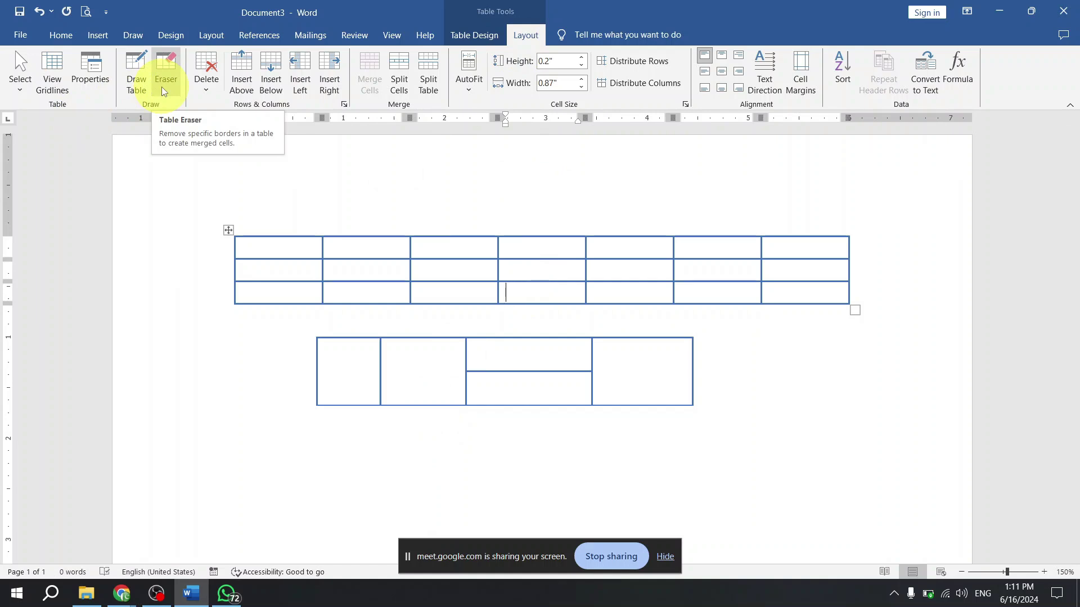
{"action": "left_click", "coordinate": [137, 86]}
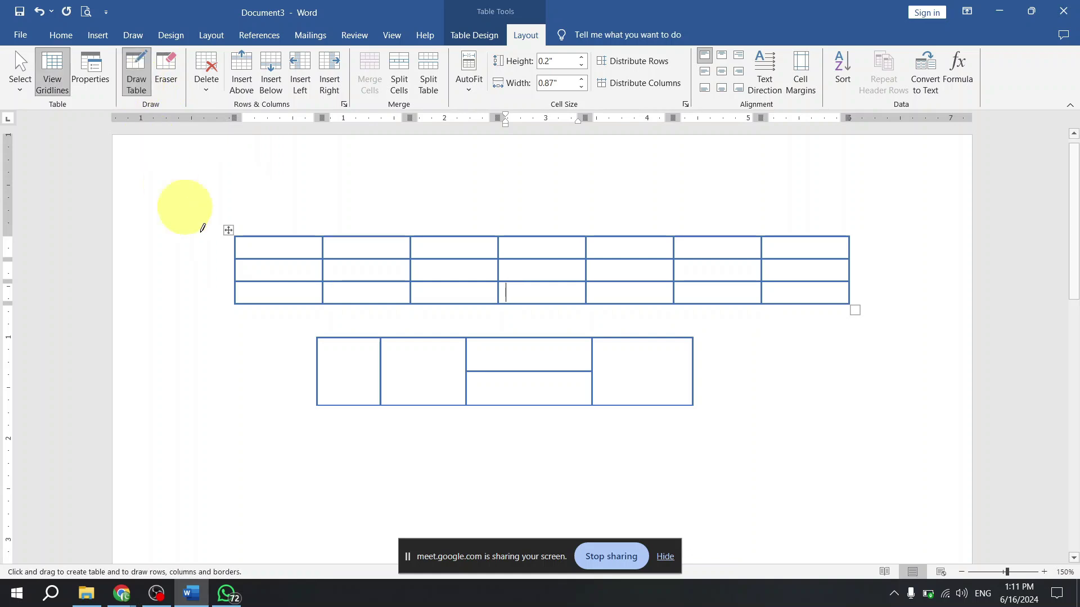
{"action": "scroll", "coordinate": [354, 300], "scroll_direction": "down", "scroll_amount": 3}
{"action": "left_click_drag", "start_coordinate": [383, 204], "coordinate": [448, 208]}
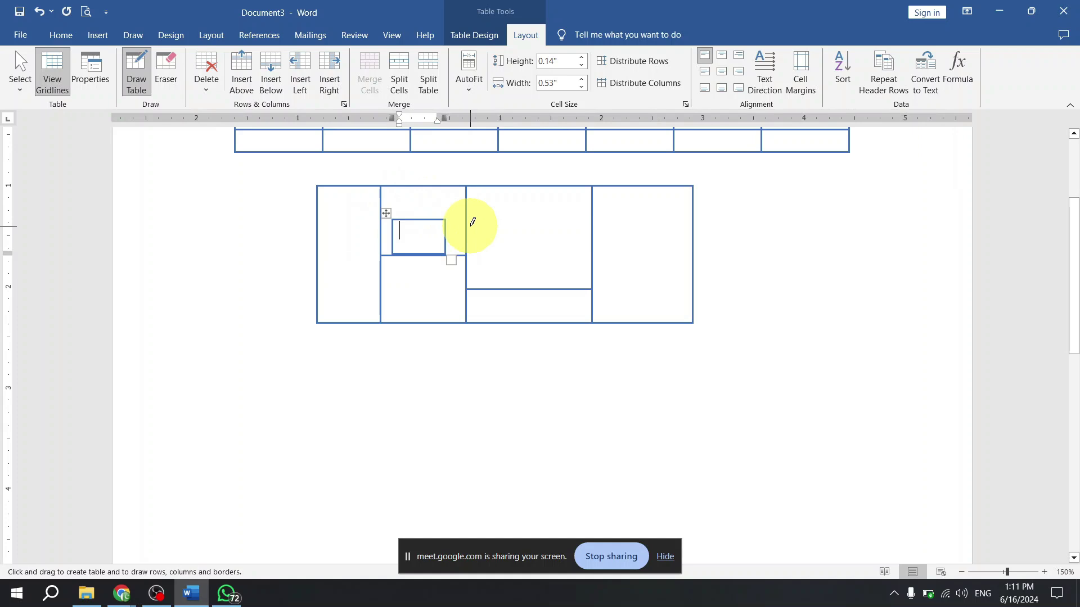
{"action": "key", "text": "ctrl+z"}
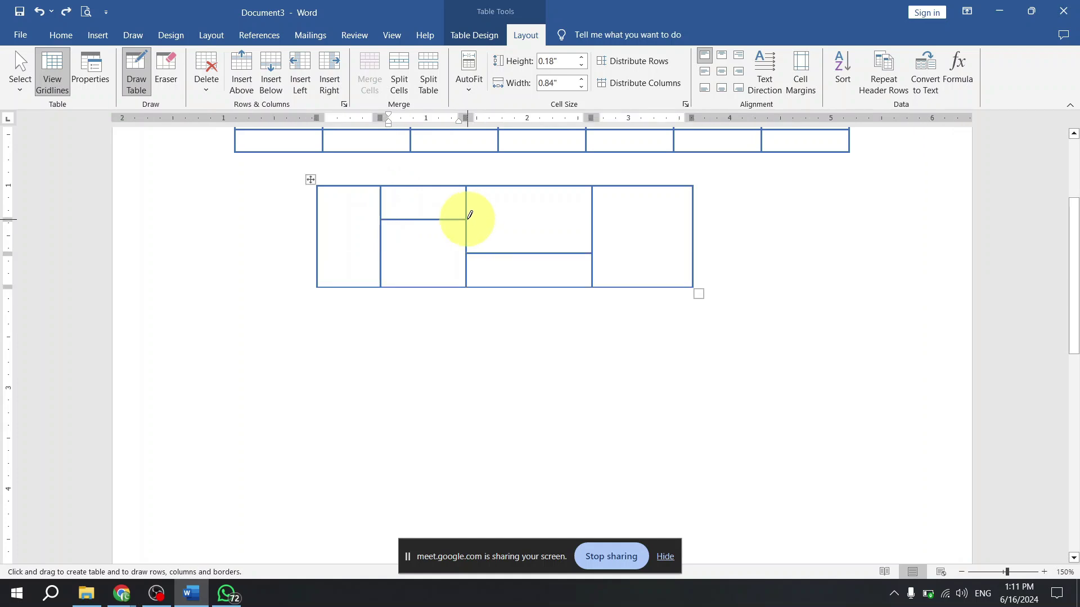
{"action": "left_click_drag", "start_coordinate": [471, 211], "coordinate": [560, 210]}
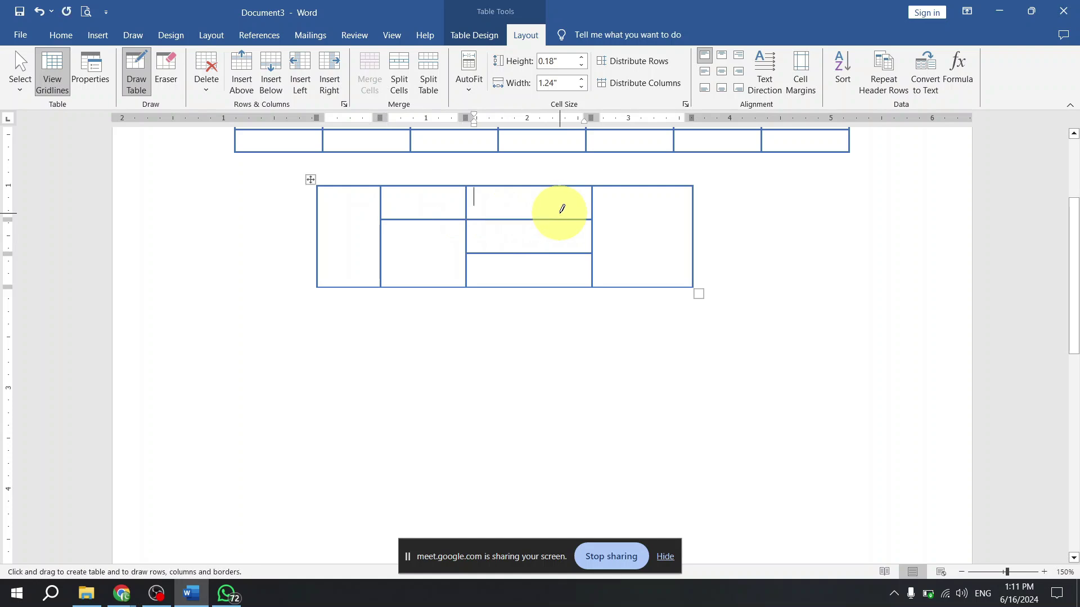
- Draw two crossing diagonal lines through the last cell of the drawn table, undoing the stray nested table
{"action": "left_click_drag", "start_coordinate": [696, 186], "coordinate": [604, 277]}
{"action": "mouse_move", "coordinate": [615, 196]}
{"action": "left_mouse_down"}
{"action": "mouse_move", "coordinate": [682, 234]}
{"action": "mouse_move", "coordinate": [694, 248]}
{"action": "mouse_move", "coordinate": [656, 241]}
{"action": "mouse_move", "coordinate": [692, 276]}
{"action": "left_mouse_up"}
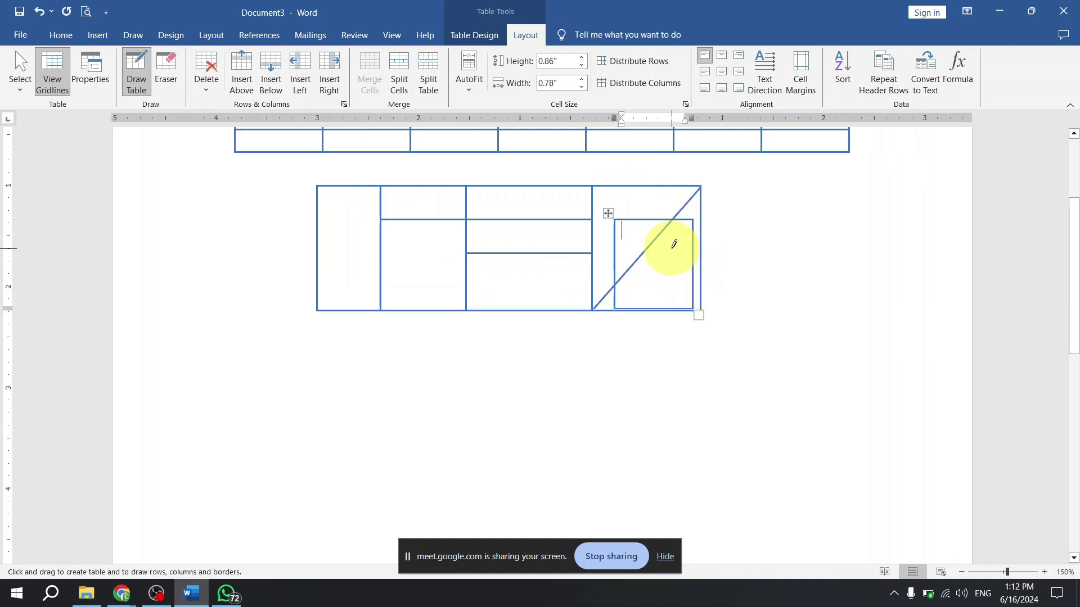
{"action": "key", "text": "ctrl+z"}
{"action": "mouse_move", "coordinate": [599, 193]}
{"action": "left_mouse_down"}
{"action": "mouse_move", "coordinate": [691, 253]}
{"action": "mouse_move", "coordinate": [692, 275]}
{"action": "left_mouse_up"}
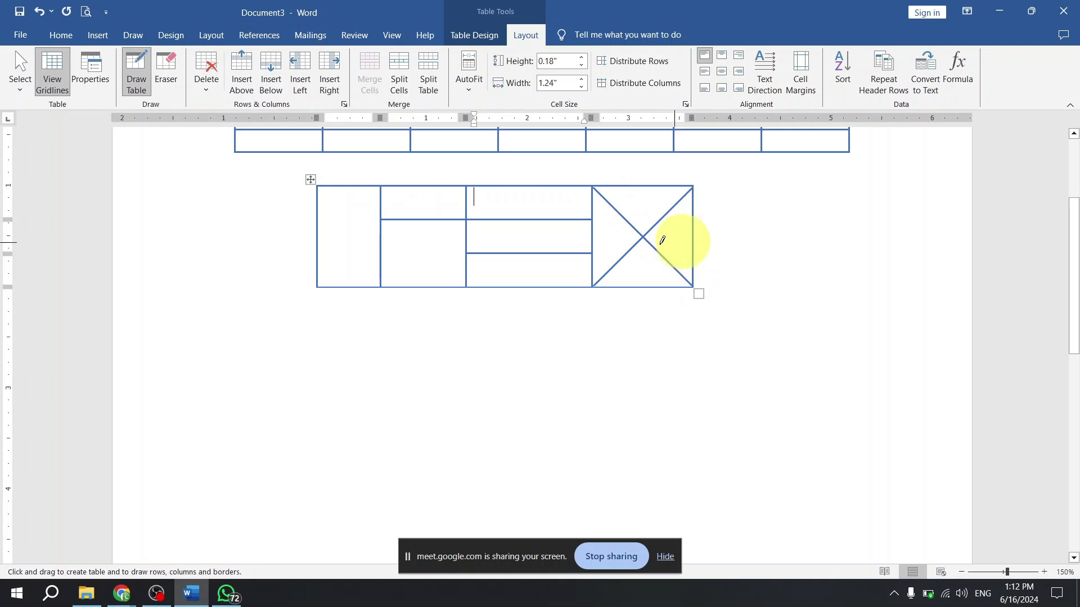
- Divide the crossed cell with a vertical and a horizontal line, and split its lower right-hand cell with another vertical line
{"action": "mouse_move", "coordinate": [596, 238]}
{"action": "left_mouse_down"}
{"action": "mouse_move", "coordinate": [677, 239]}
{"action": "mouse_move", "coordinate": [641, 272]}
{"action": "mouse_move", "coordinate": [647, 304]}
{"action": "left_mouse_up"}
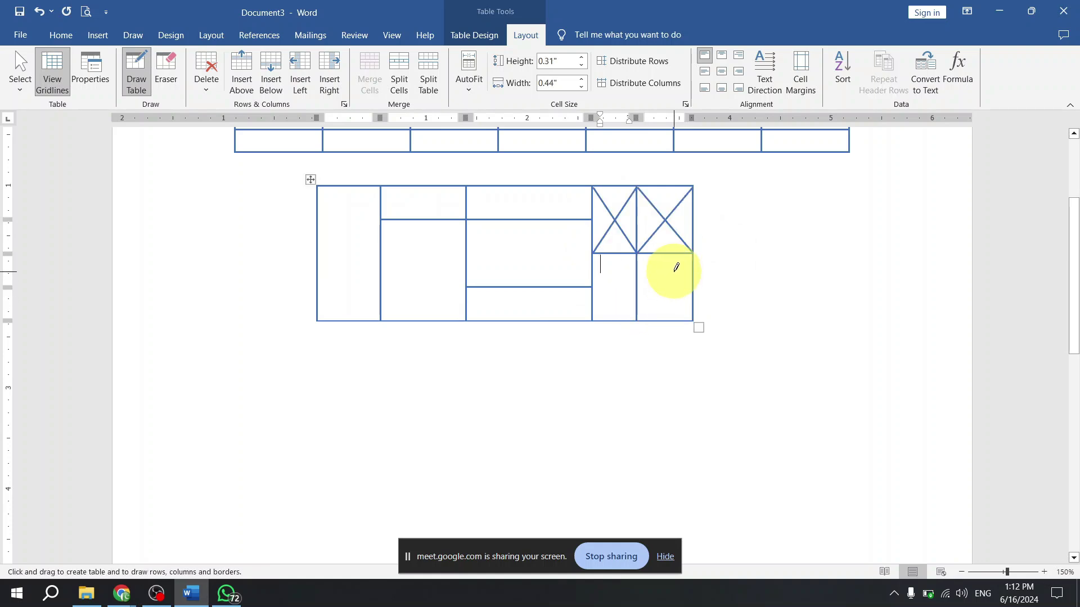
{"action": "mouse_move", "coordinate": [667, 256]}
{"action": "left_mouse_down"}
{"action": "mouse_move", "coordinate": [675, 304]}
{"action": "mouse_move", "coordinate": [665, 310]}
{"action": "left_mouse_up"}
{"action": "scroll", "coordinate": [371, 186], "scroll_direction": "up", "scroll_amount": 3}
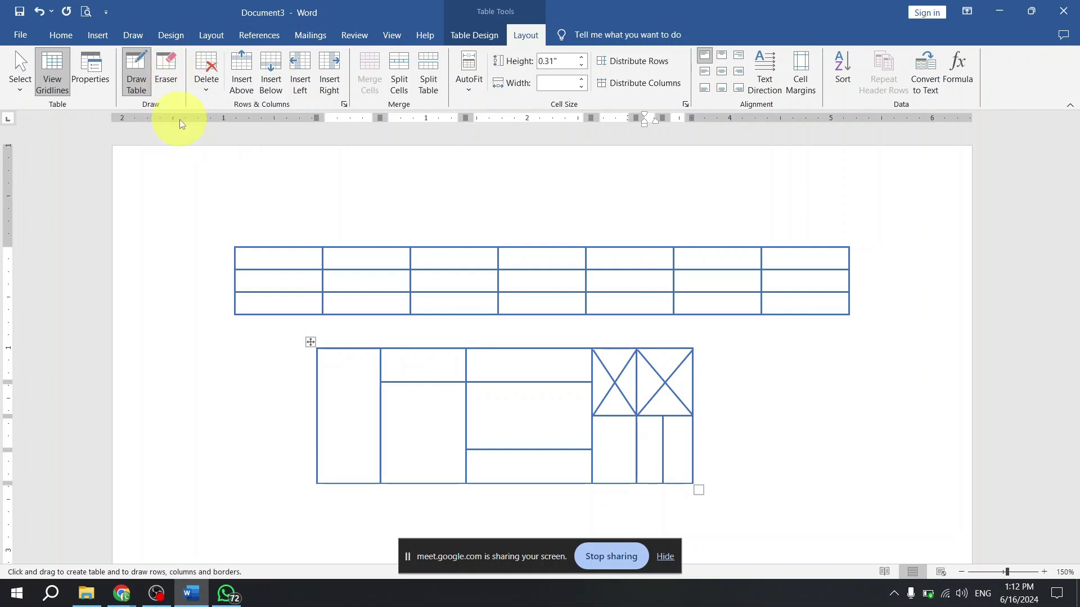
{"action": "key", "text": "super+plus"}
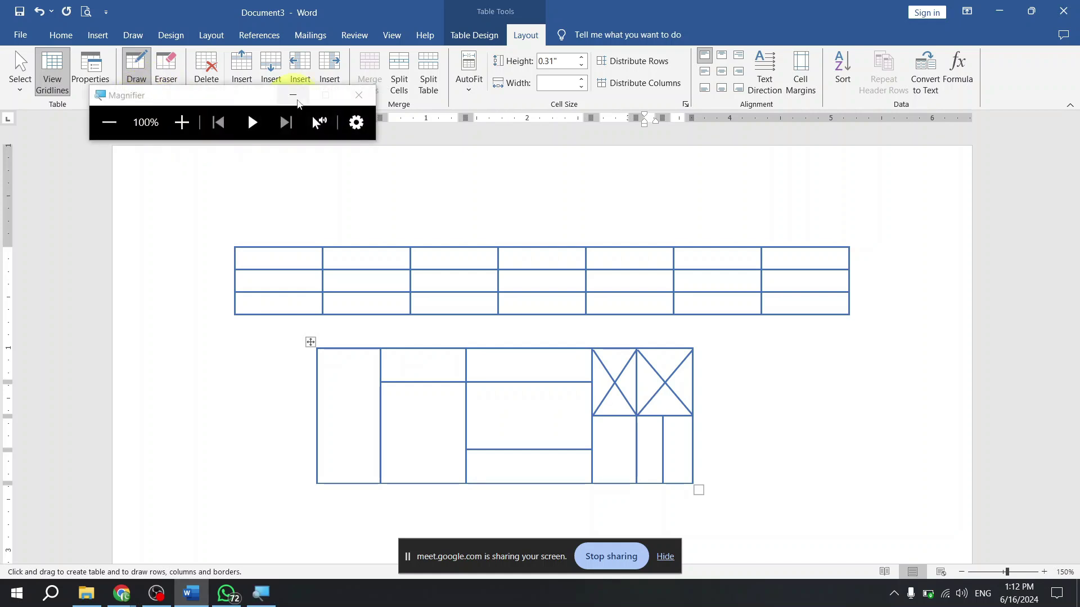
{"action": "left_click", "coordinate": [294, 96]}
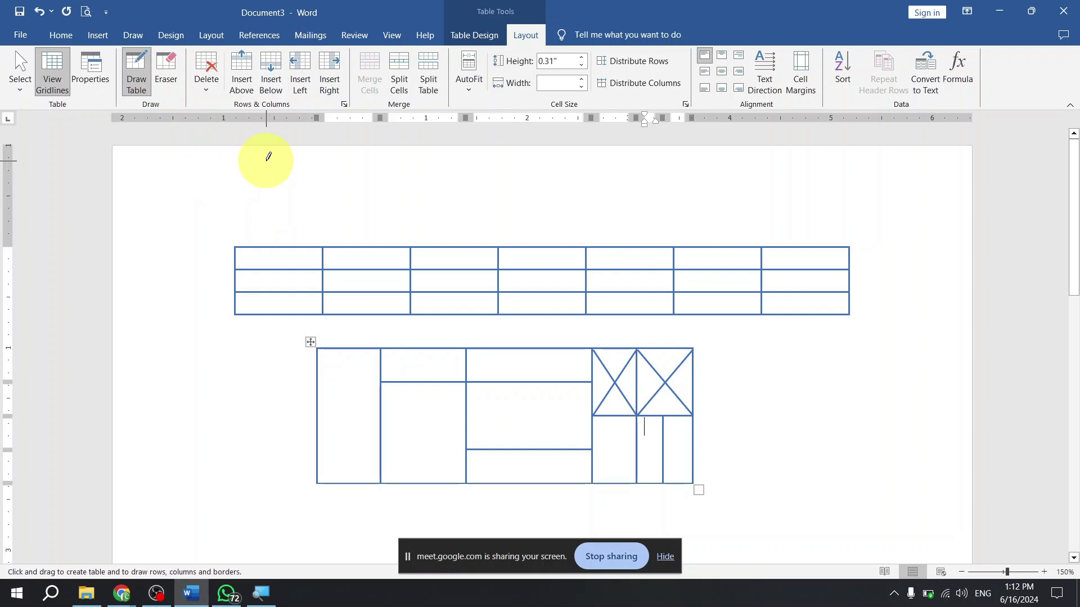
{"action": "left_click", "coordinate": [623, 366]}
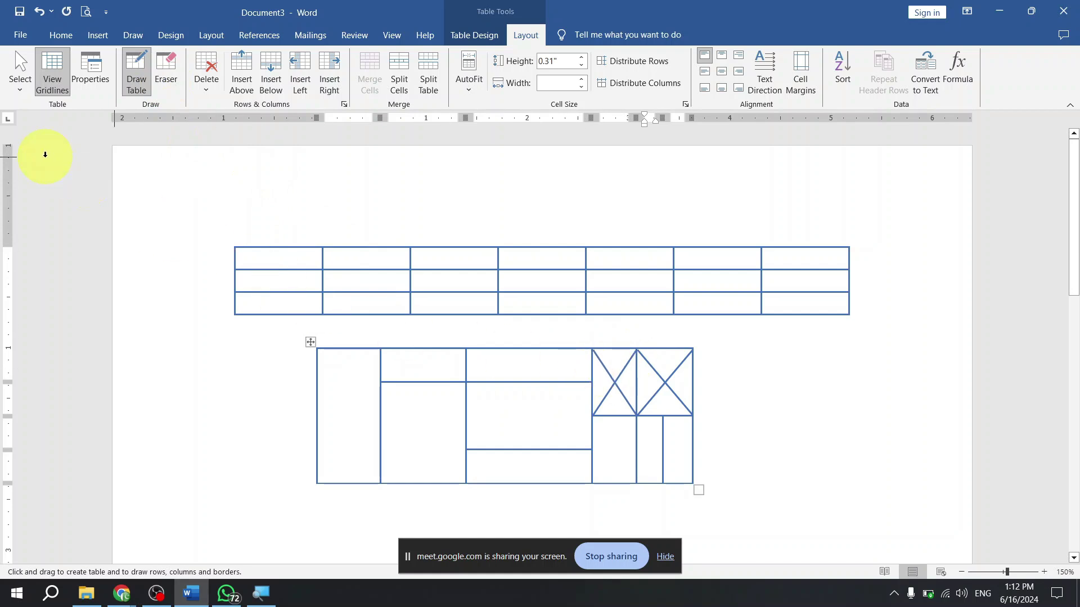
- Leave drawing mode and use the Eraser to remove the diagonal lines and the last vertical divider from the drawn table's right-hand cells
{"action": "key", "text": "Escape"}
{"action": "left_click", "coordinate": [166, 71]}
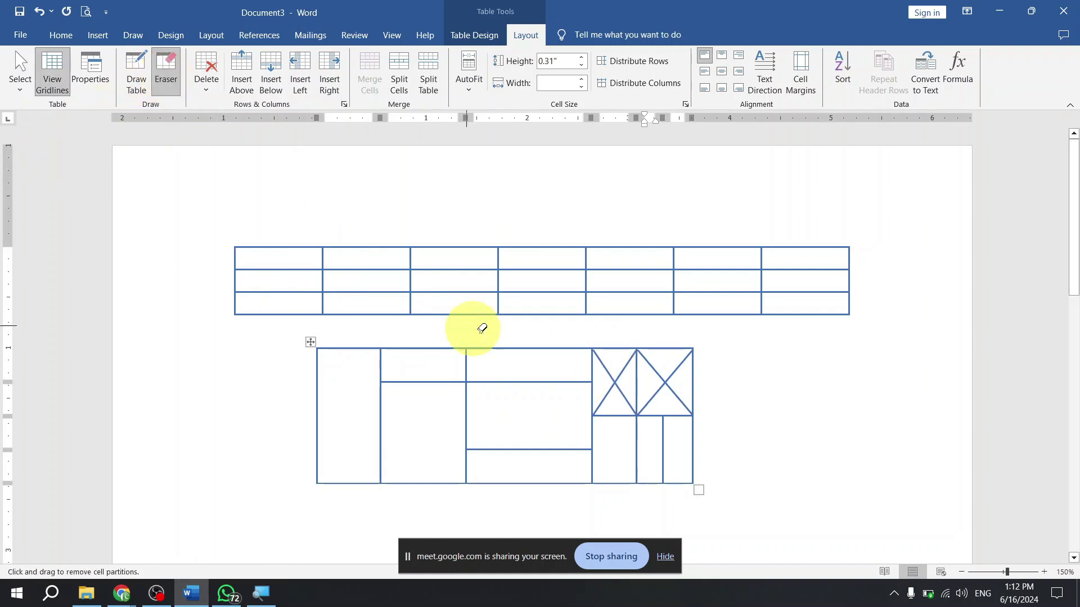
{"action": "left_click", "coordinate": [626, 368]}
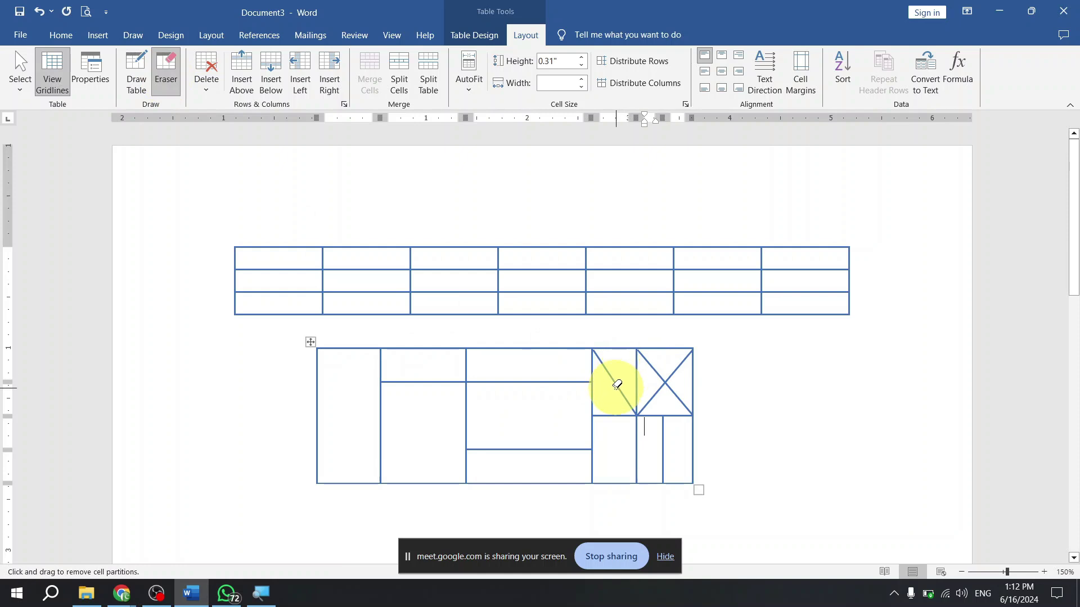
{"action": "left_click", "coordinate": [616, 385]}
{"action": "left_click", "coordinate": [646, 399]}
{"action": "left_click", "coordinate": [668, 386]}
{"action": "left_click", "coordinate": [664, 437]}
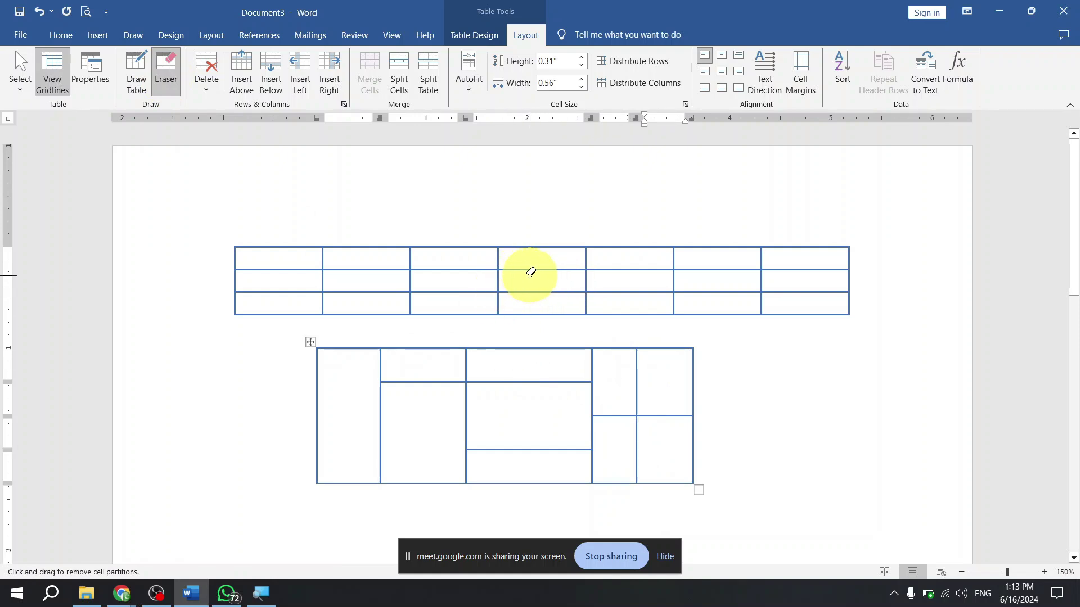
- Erase all inner horizontal borders in the upper table's third and fourth columns and the first inner horizontal border in its second column
{"action": "left_click", "coordinate": [285, 320]}
{"action": "left_click", "coordinate": [524, 266]}
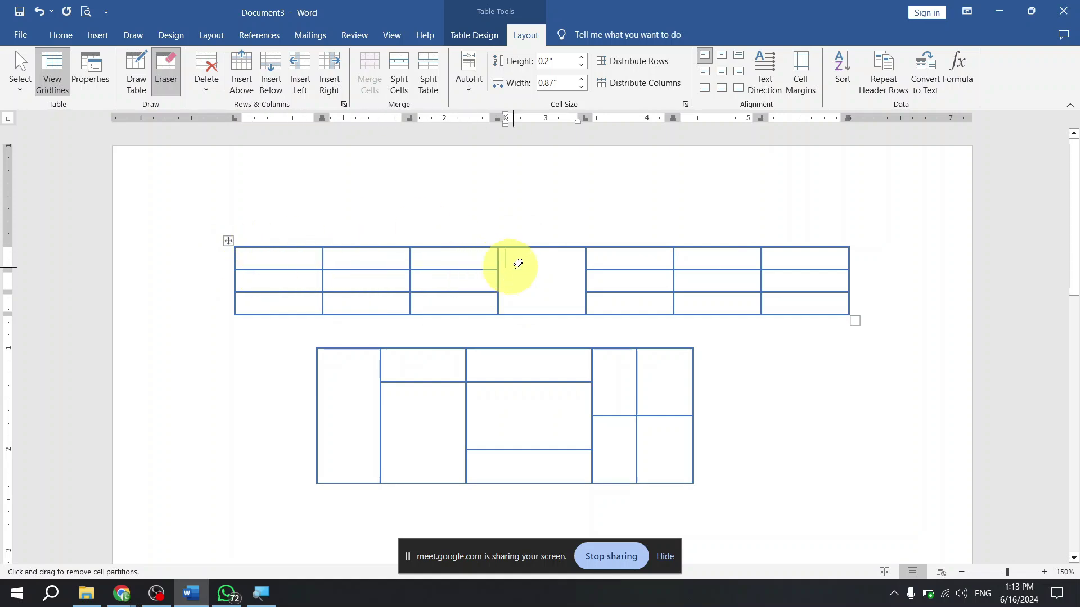
{"action": "left_click", "coordinate": [478, 269]}
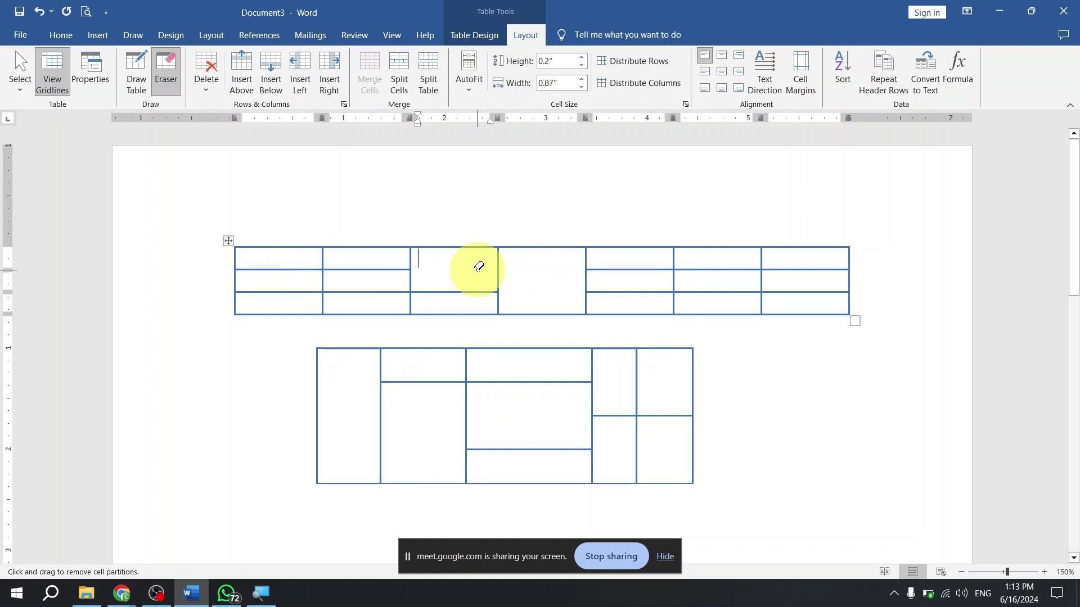
{"action": "left_click", "coordinate": [470, 292]}
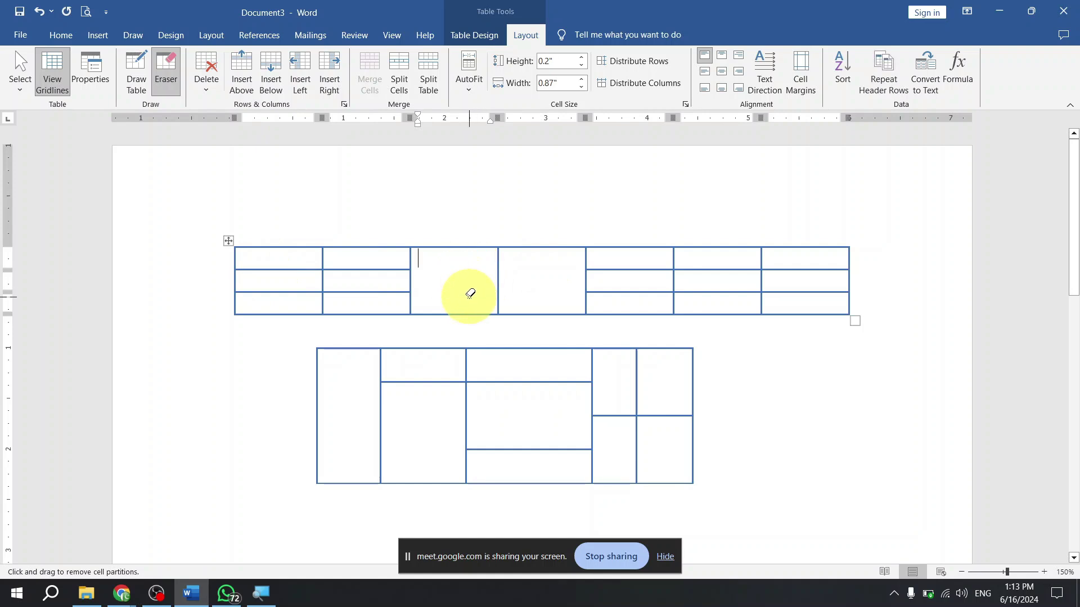
{"action": "left_click", "coordinate": [381, 273]}
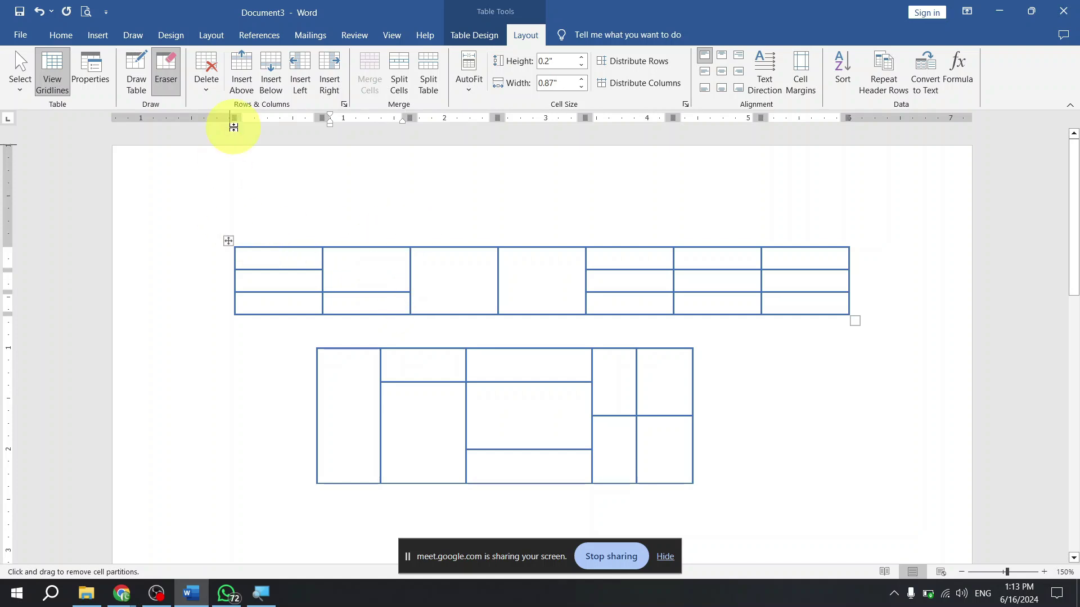
- Turn off the Eraser, select the whole upper table, and review the deletion options available for it
{"action": "left_click", "coordinate": [227, 242]}
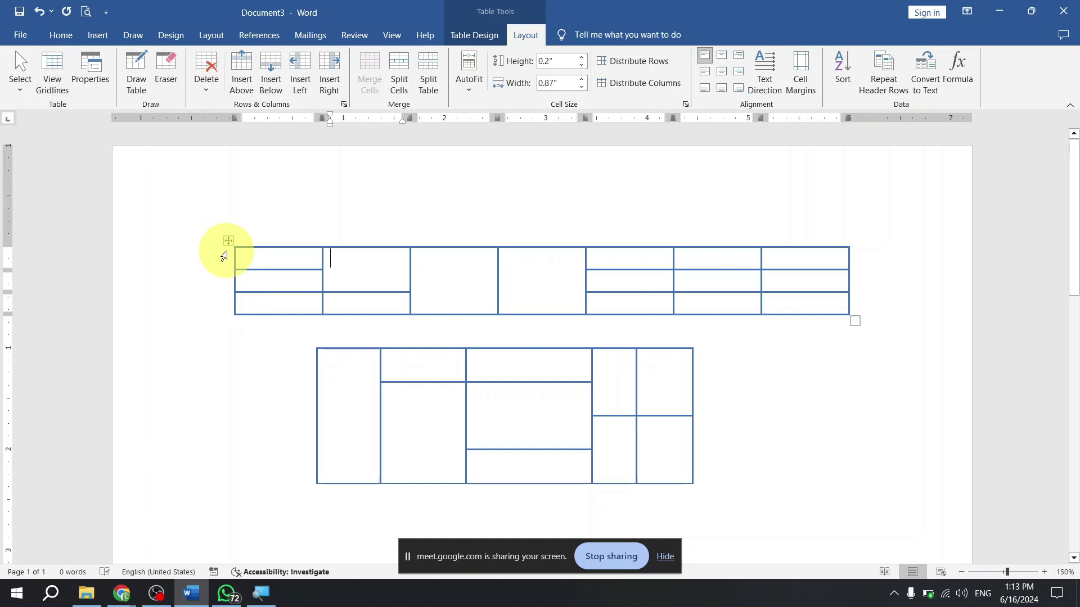
{"action": "left_click", "coordinate": [207, 90]}
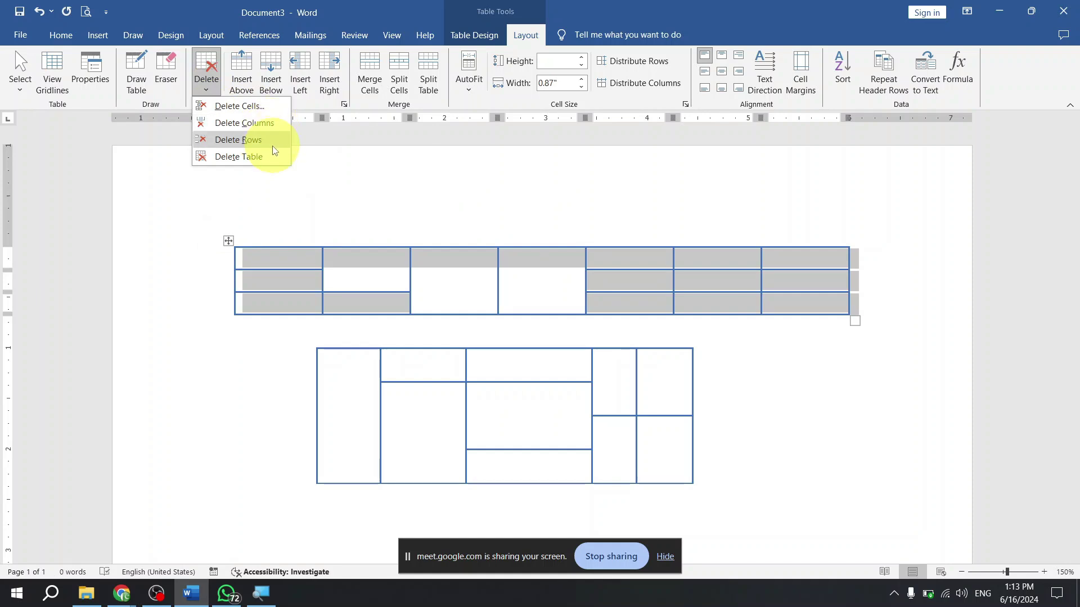
{"action": "right_click", "coordinate": [295, 252]}
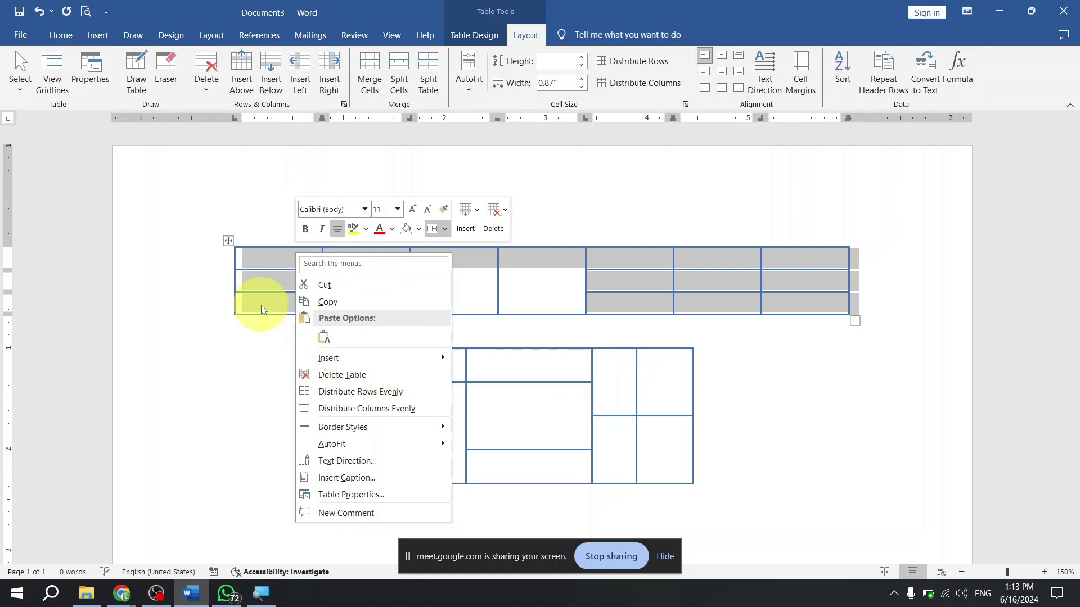
{"action": "key", "text": "Escape"}
- Select the upper table's first column and its second row in turn, reviewing the delete command offered for each
{"action": "left_click_drag", "start_coordinate": [276, 262], "coordinate": [290, 311]}
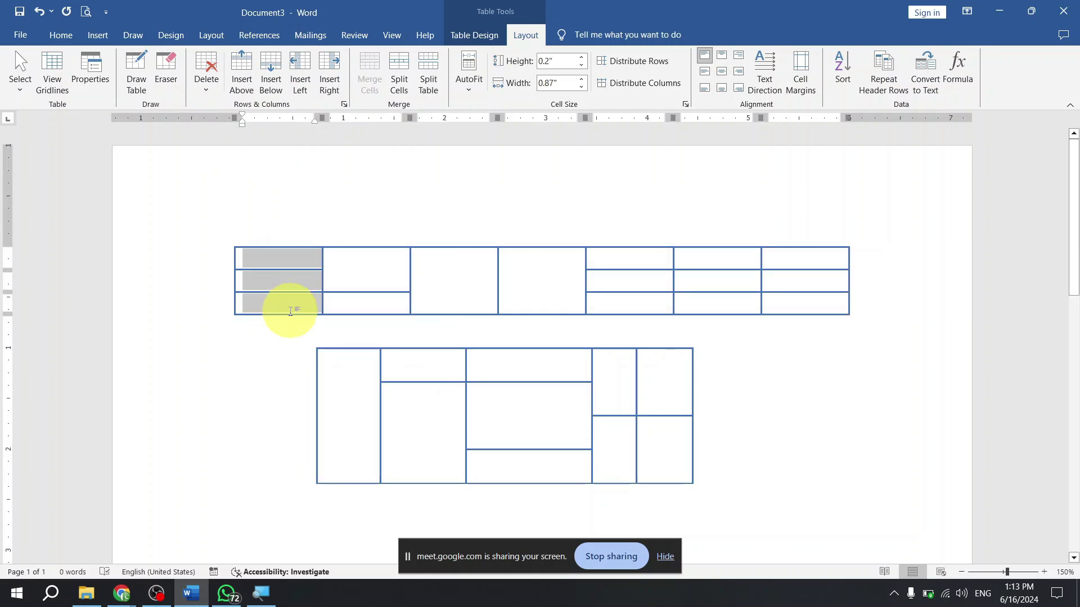
{"action": "right_click", "coordinate": [289, 310]}
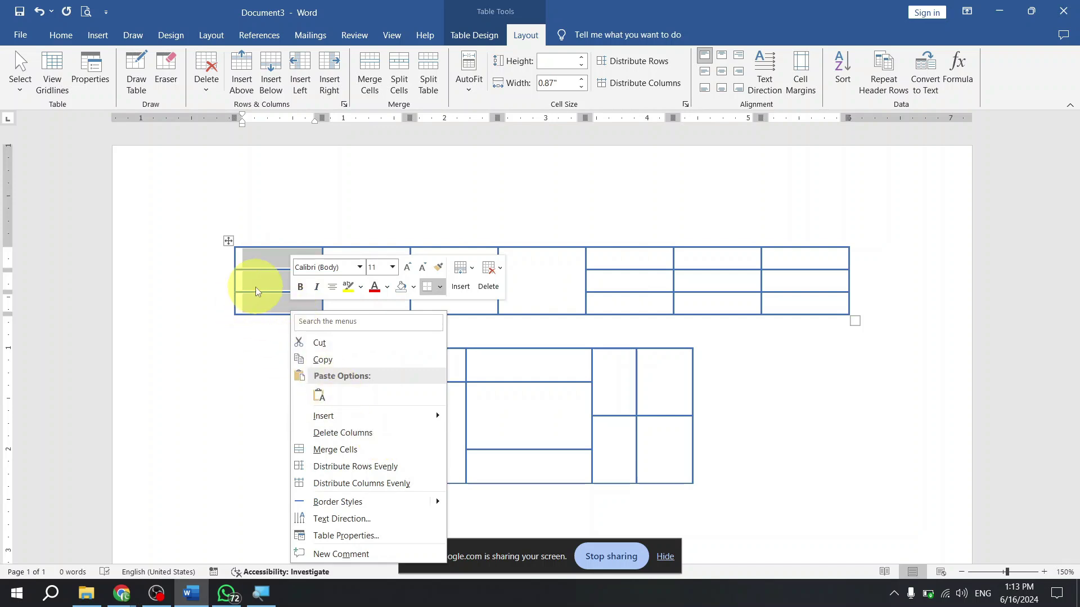
{"action": "key", "text": "Escape"}
{"action": "left_click", "coordinate": [216, 289]}
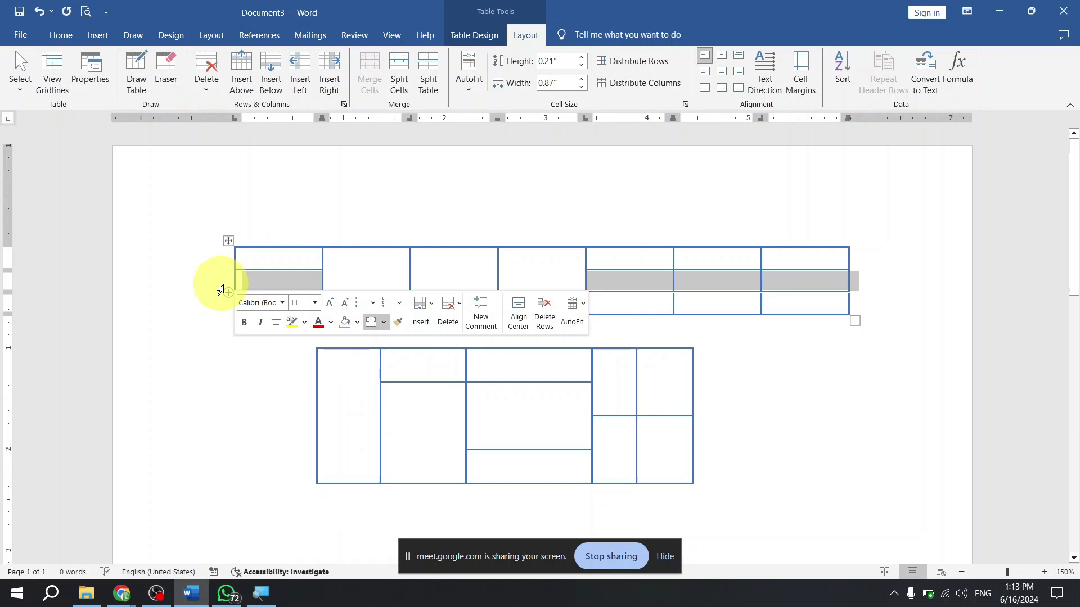
{"action": "right_click", "coordinate": [278, 286]}
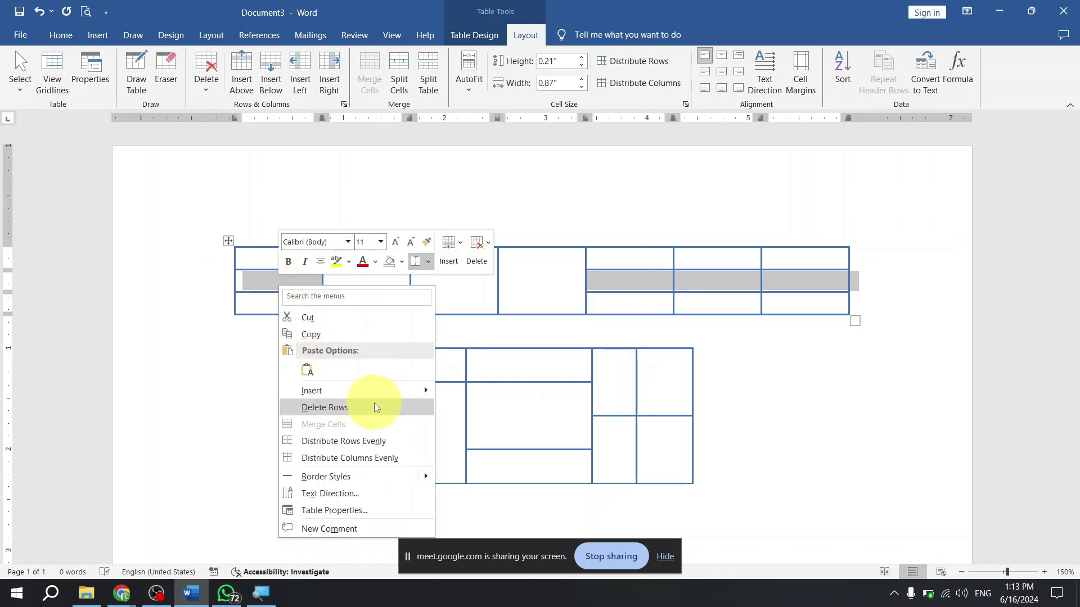
{"action": "key", "text": "Escape"}
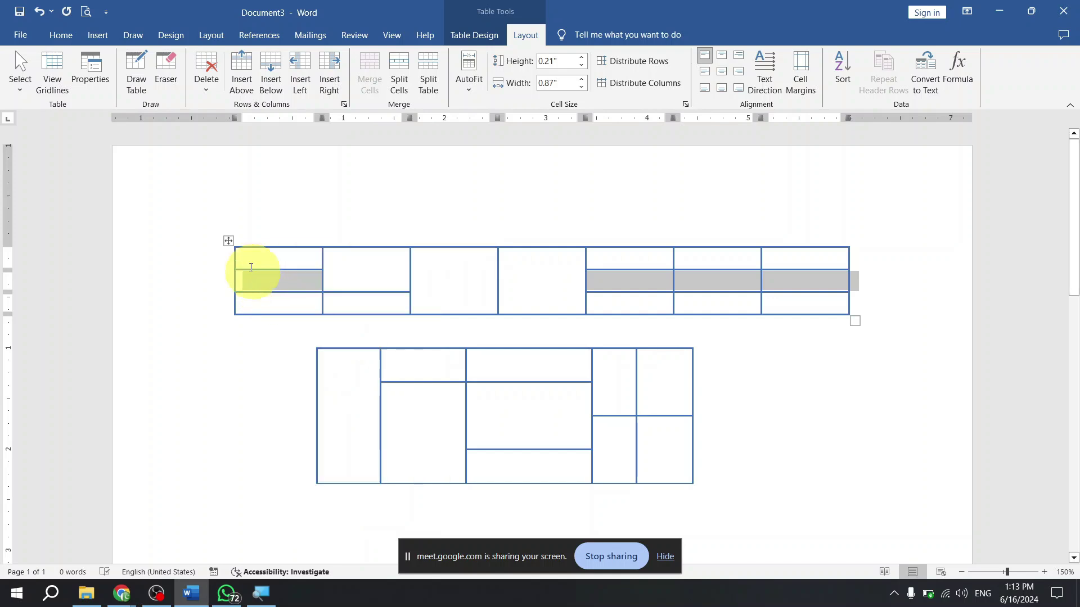
- Delete the second row of the upper table
{"action": "left_click", "coordinate": [290, 254]}
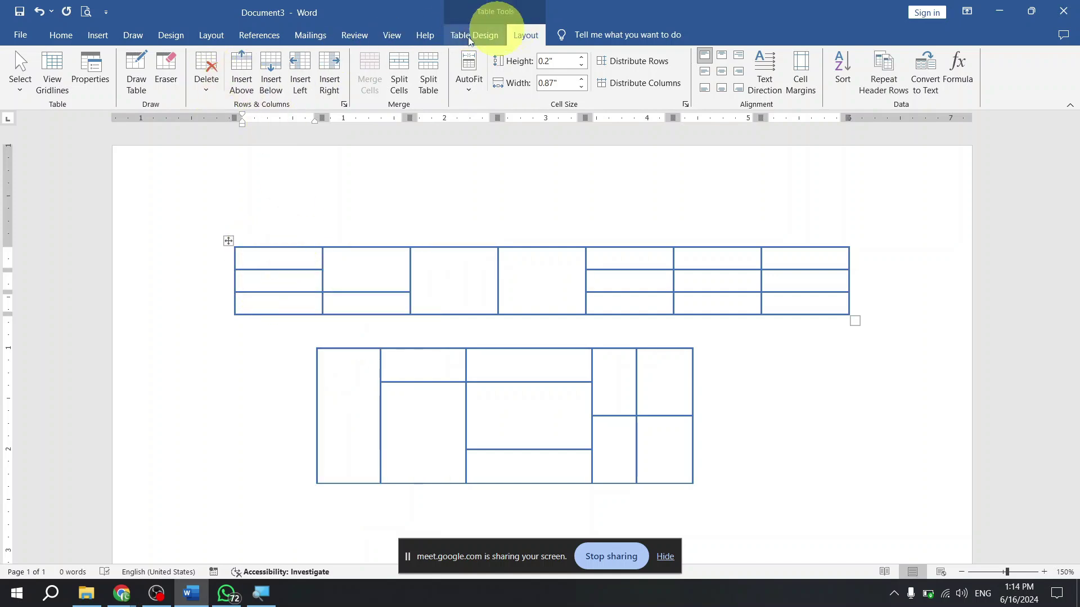
{"action": "left_click", "coordinate": [207, 86]}
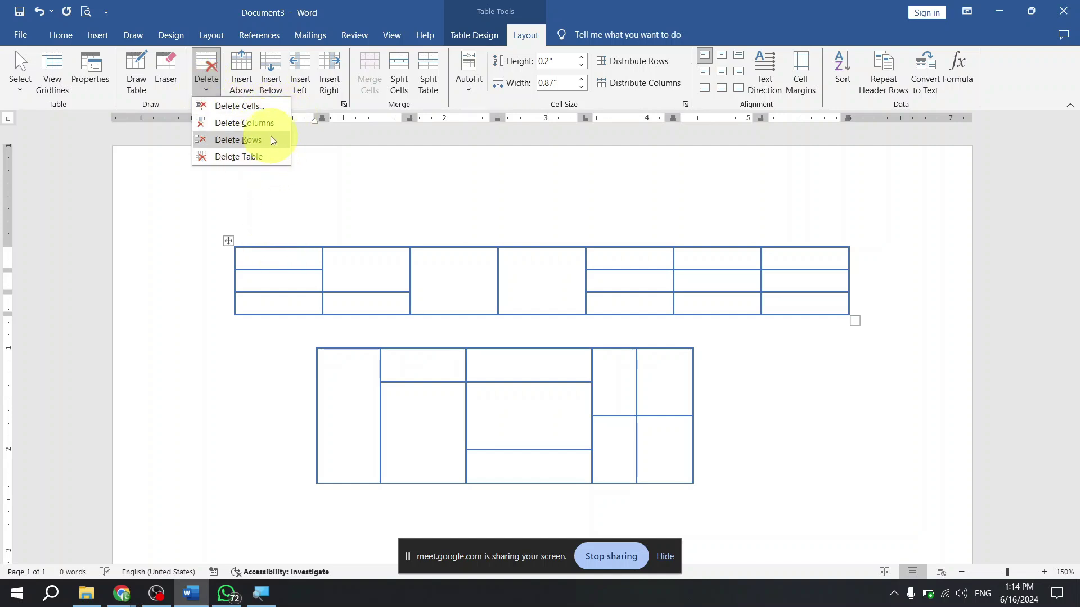
{"action": "left_click", "coordinate": [292, 275]}
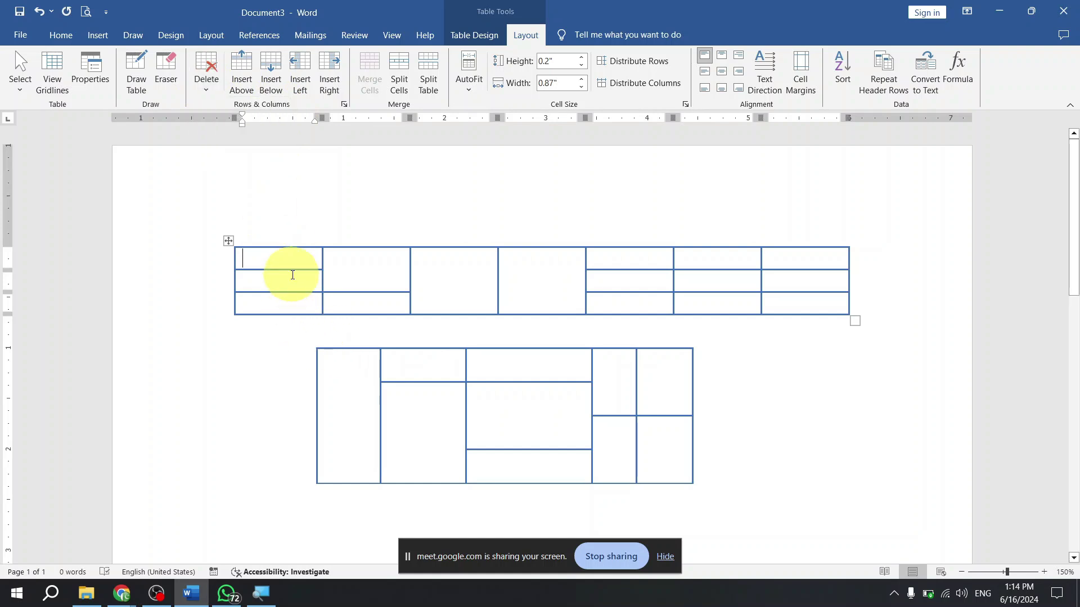
{"action": "left_click", "coordinate": [295, 286]}
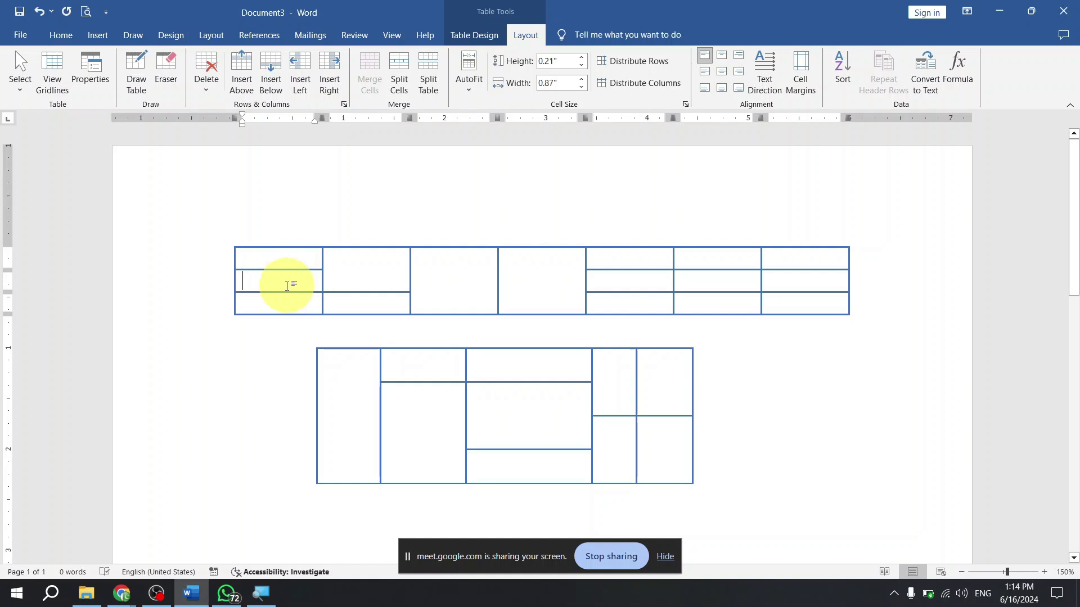
{"action": "left_click", "coordinate": [203, 90]}
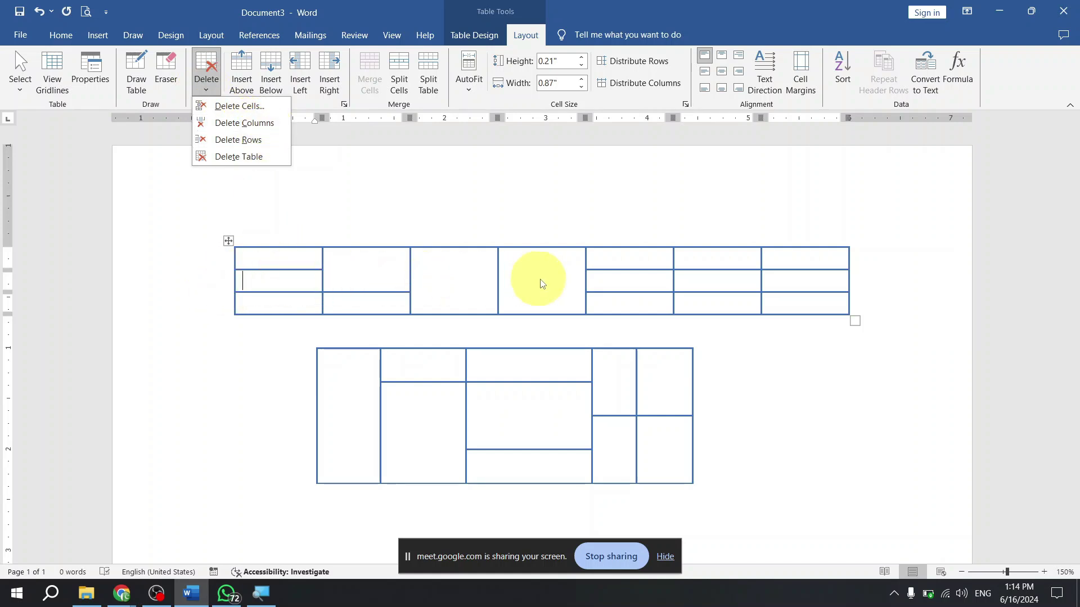
{"action": "left_click", "coordinate": [230, 141]}
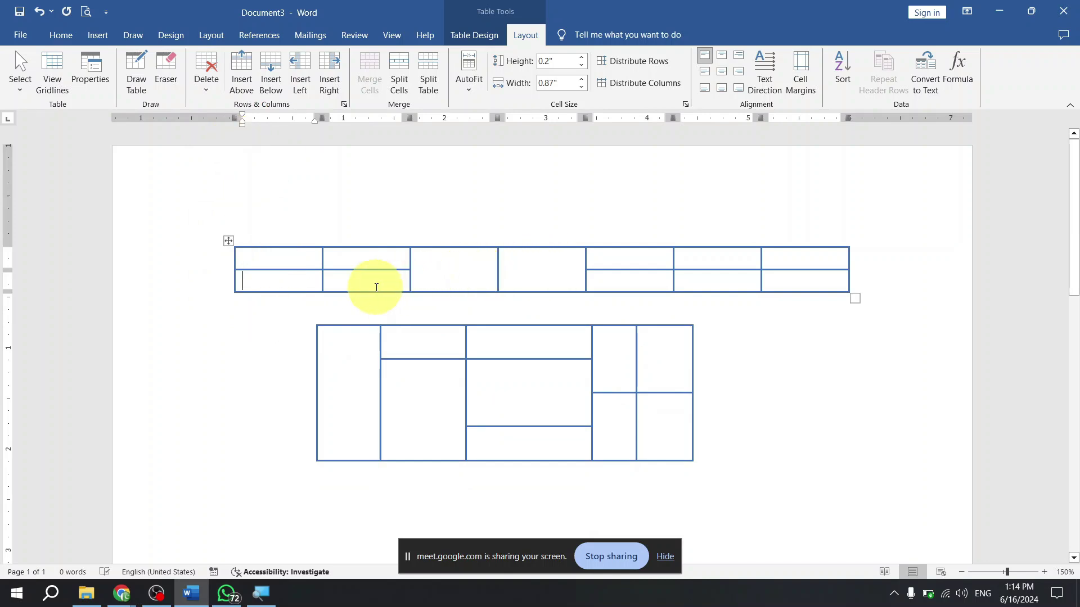
- Delete the third column of the upper table
{"action": "left_click", "coordinate": [465, 262]}
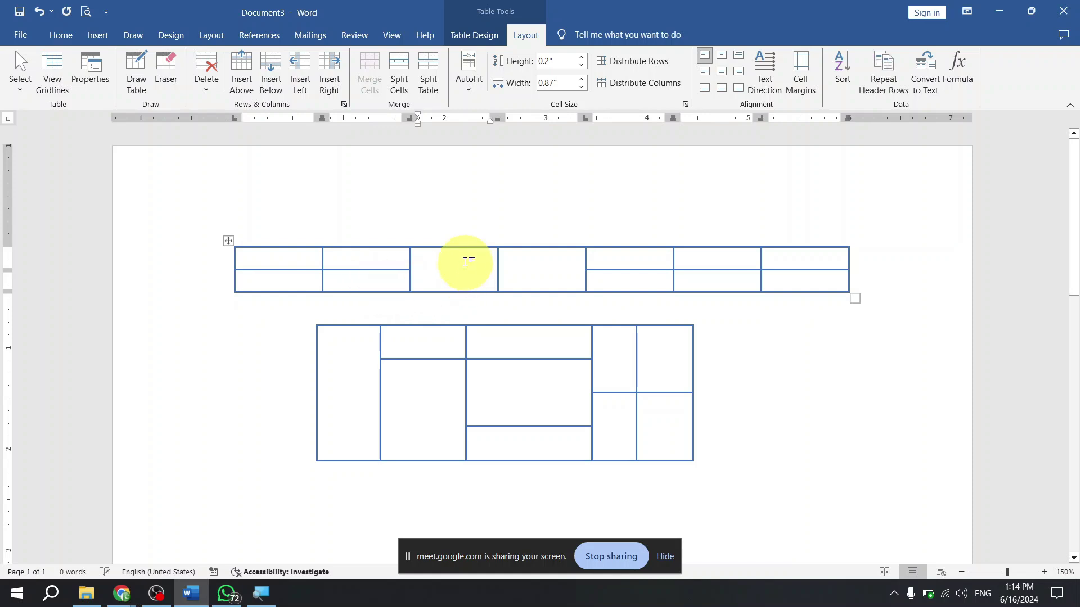
{"action": "left_click", "coordinate": [209, 83]}
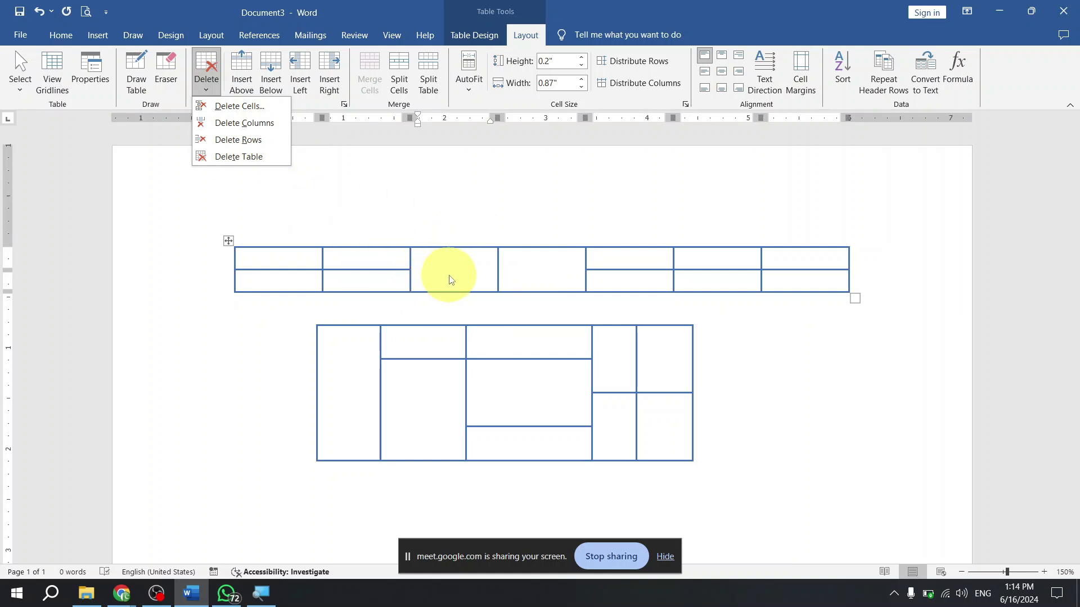
{"action": "left_click", "coordinate": [267, 123]}
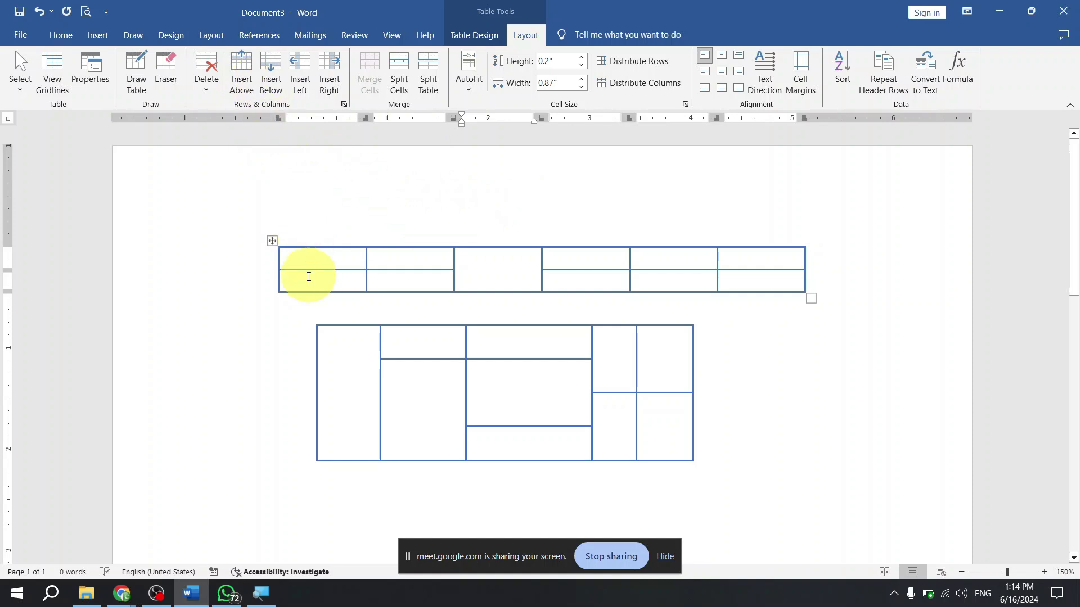
- Add two rows at the end of the upper table, plus one row above and one row below the selected new row
{"action": "left_click", "coordinate": [269, 292]}
{"action": "left_click", "coordinate": [270, 291]}
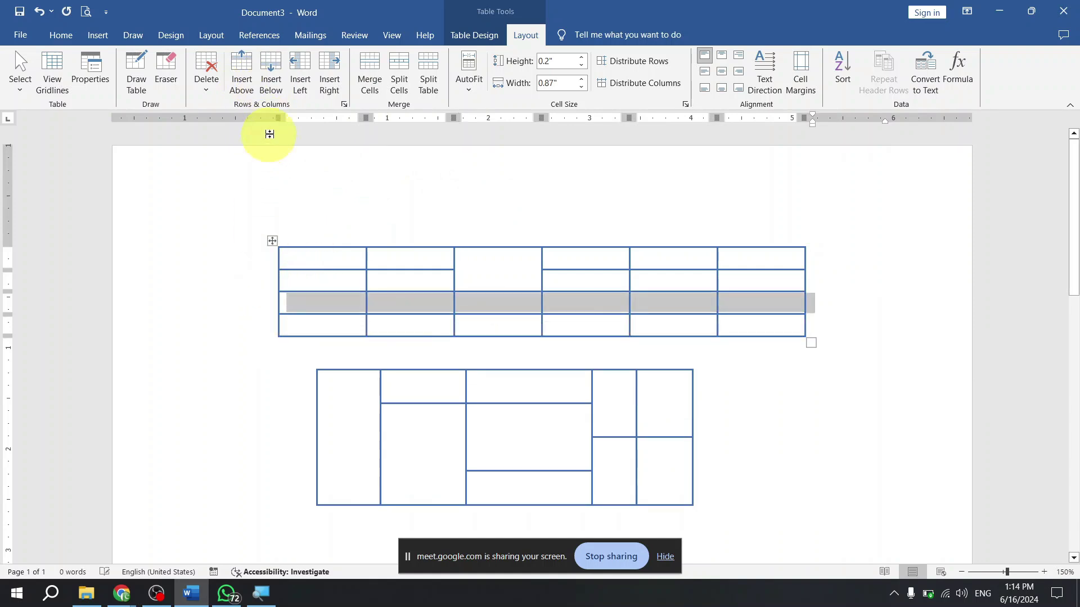
{"action": "left_click", "coordinate": [244, 91]}
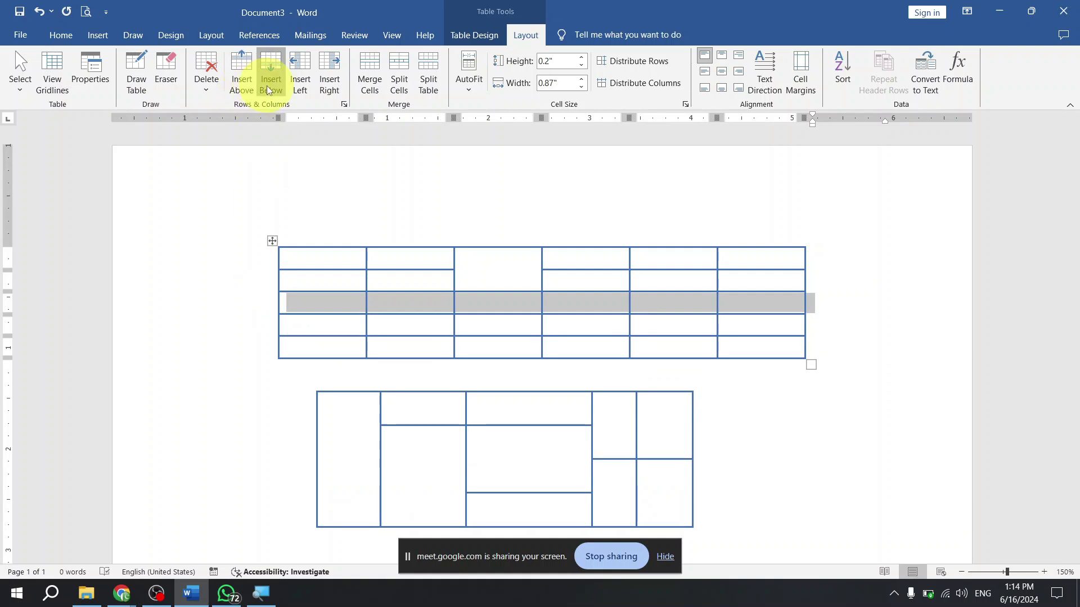
{"action": "left_click", "coordinate": [266, 86]}
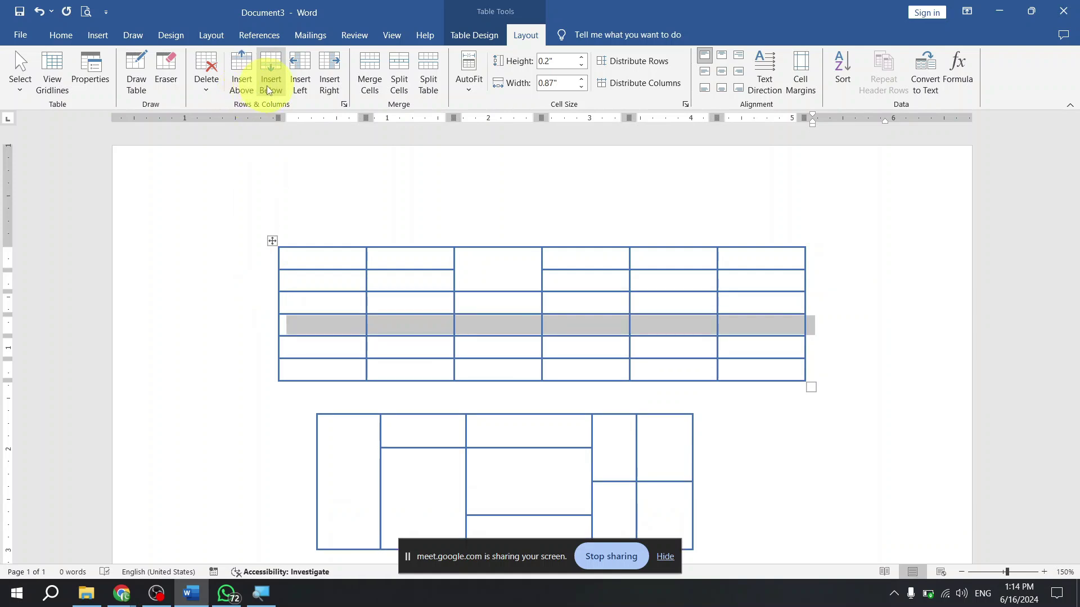
- Insert one column to the left and one to the right of the upper table's second column
{"action": "left_click", "coordinate": [427, 247]}
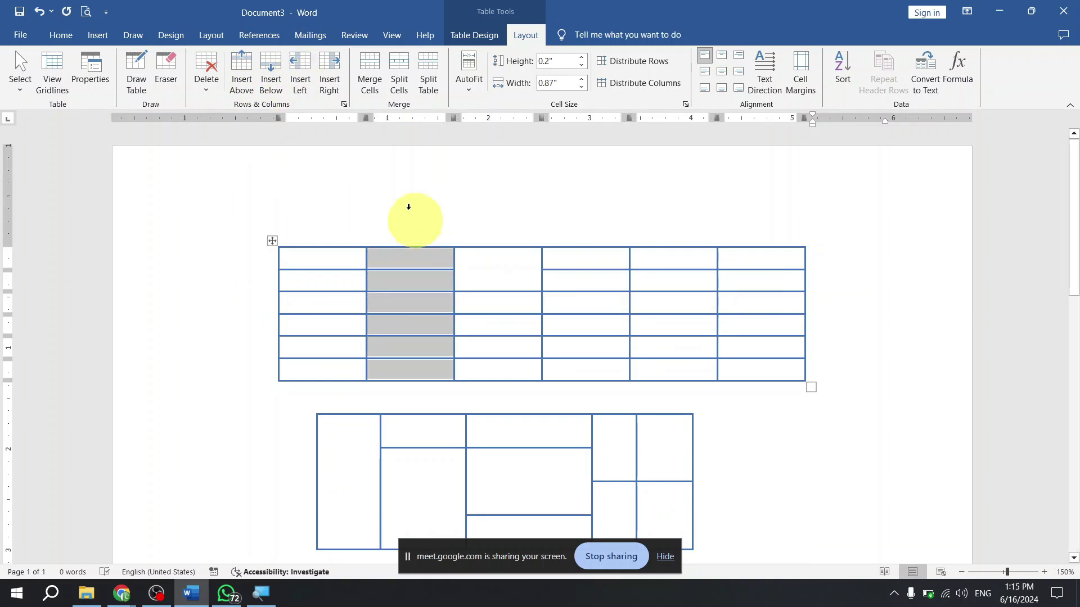
{"action": "left_click", "coordinate": [288, 87]}
{"action": "left_click", "coordinate": [320, 85]}
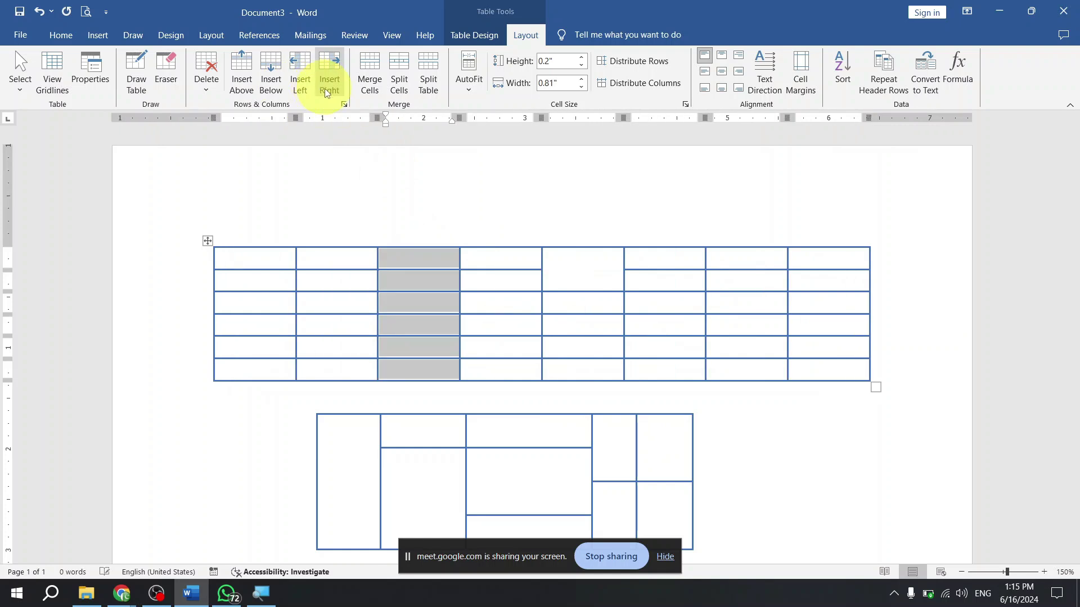
- Insert another column to the right and another to the left of the selected column in the upper table
{"action": "right_click", "coordinate": [415, 302]}
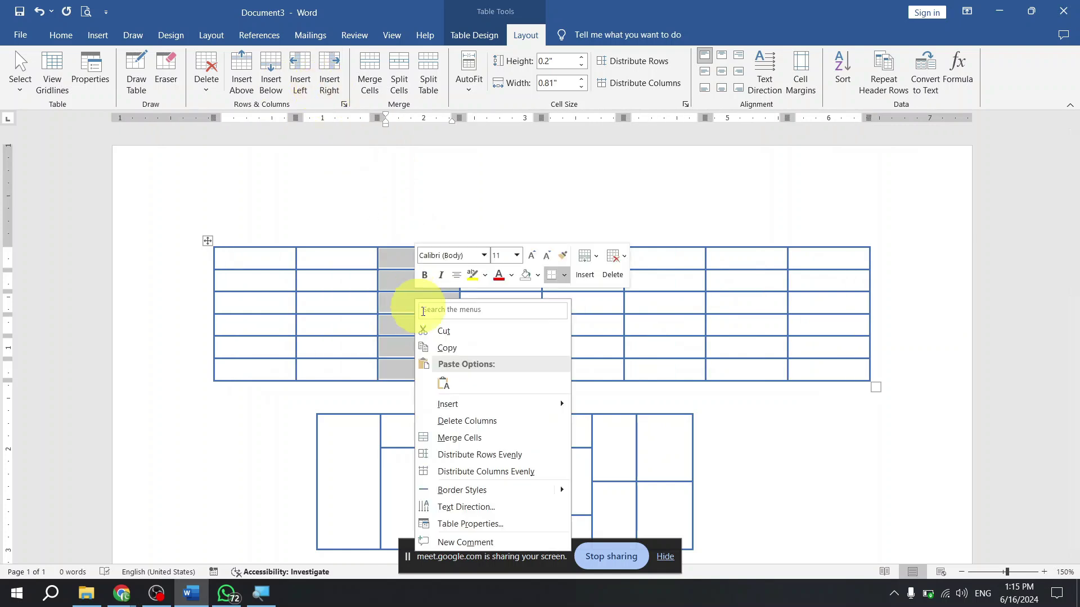
{"action": "mouse_move", "coordinate": [535, 404]}
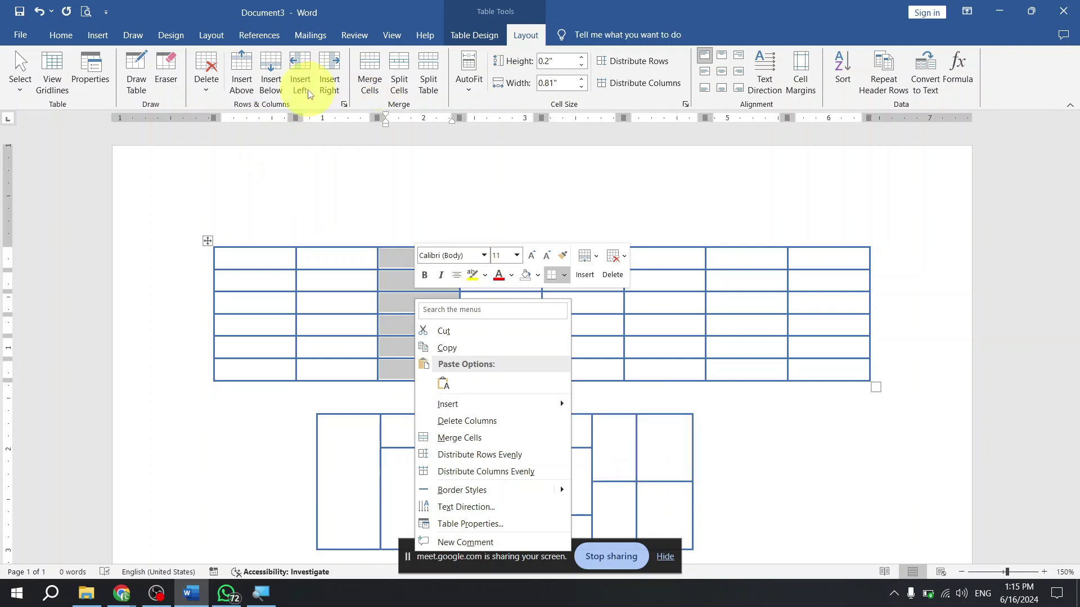
{"action": "left_click", "coordinate": [331, 84]}
{"action": "left_click", "coordinate": [300, 85]}
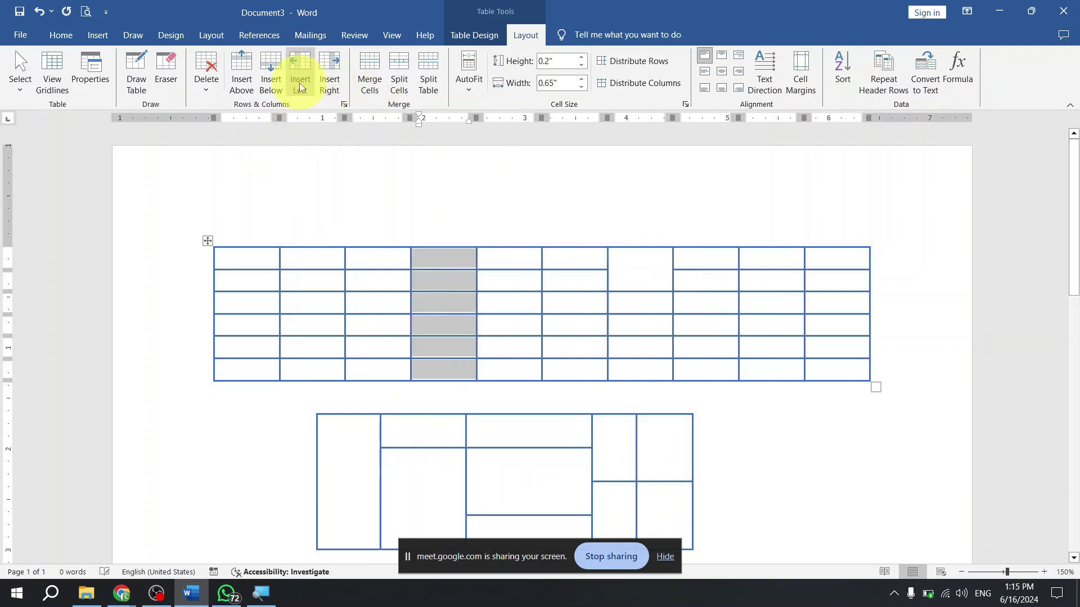
- Compare the commands offered for the upper table's selected fourth column with those offered for a single cell in its second row
{"action": "right_click", "coordinate": [471, 288]}
{"action": "key", "text": "Escape"}
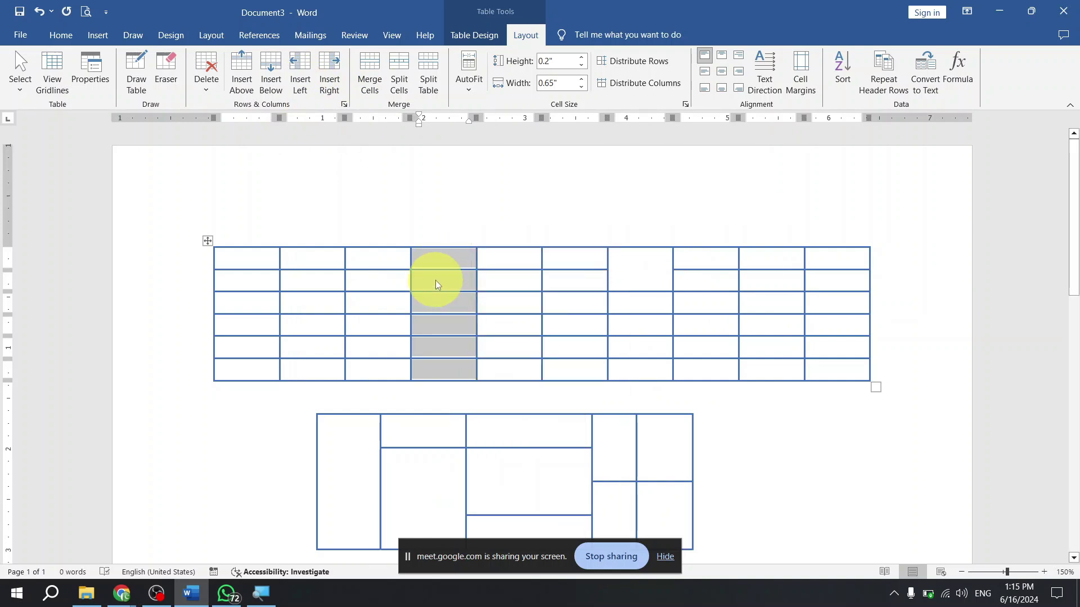
{"action": "right_click", "coordinate": [435, 281]}
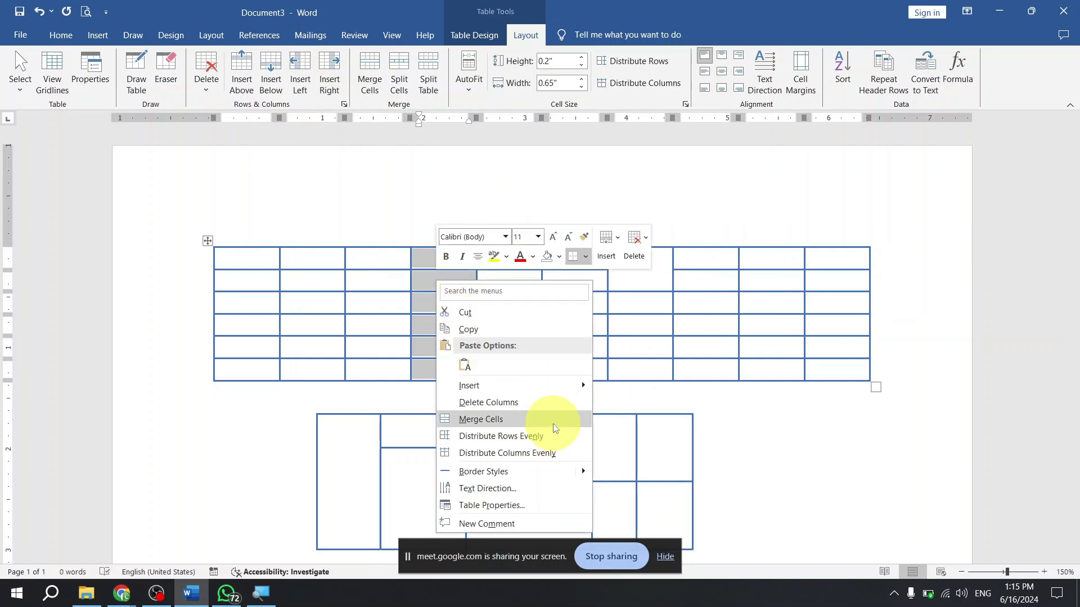
{"action": "mouse_move", "coordinate": [556, 388]}
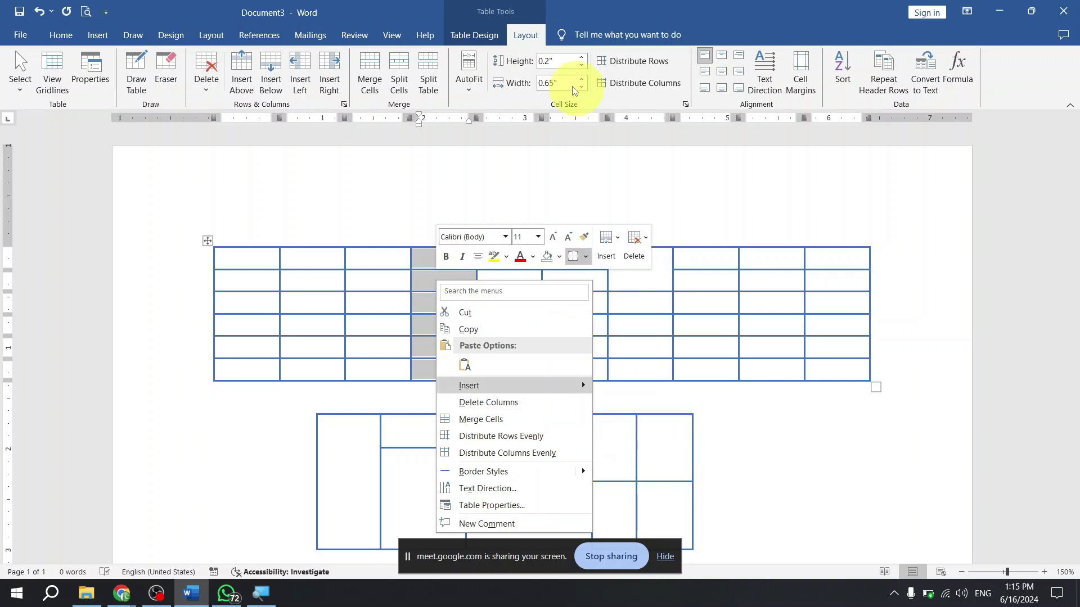
{"action": "left_click", "coordinate": [395, 308]}
{"action": "left_click", "coordinate": [454, 318]}
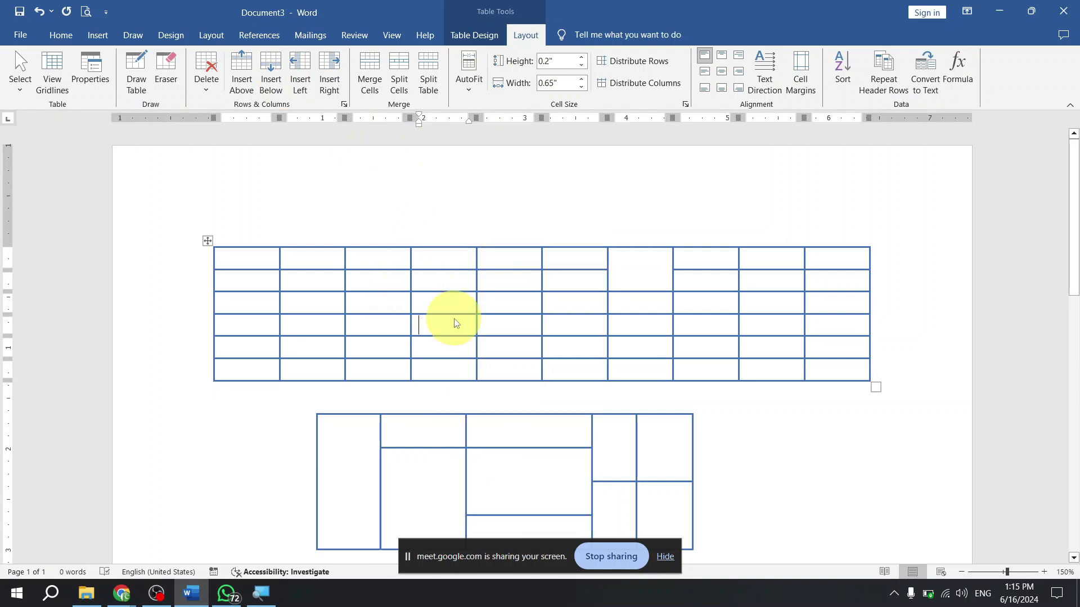
{"action": "left_click", "coordinate": [443, 254]}
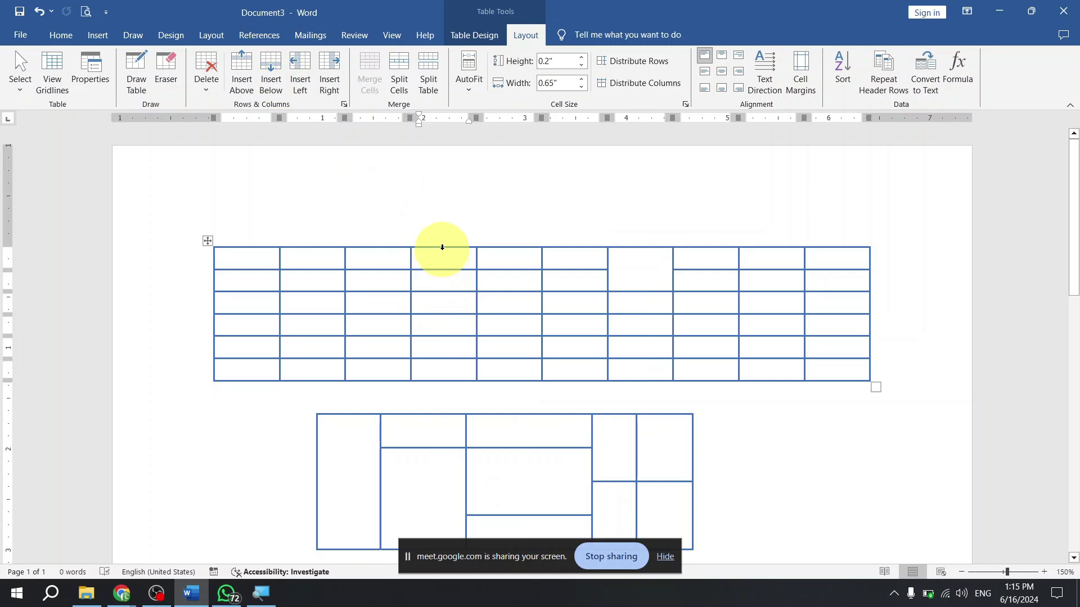
{"action": "left_click", "coordinate": [442, 248]}
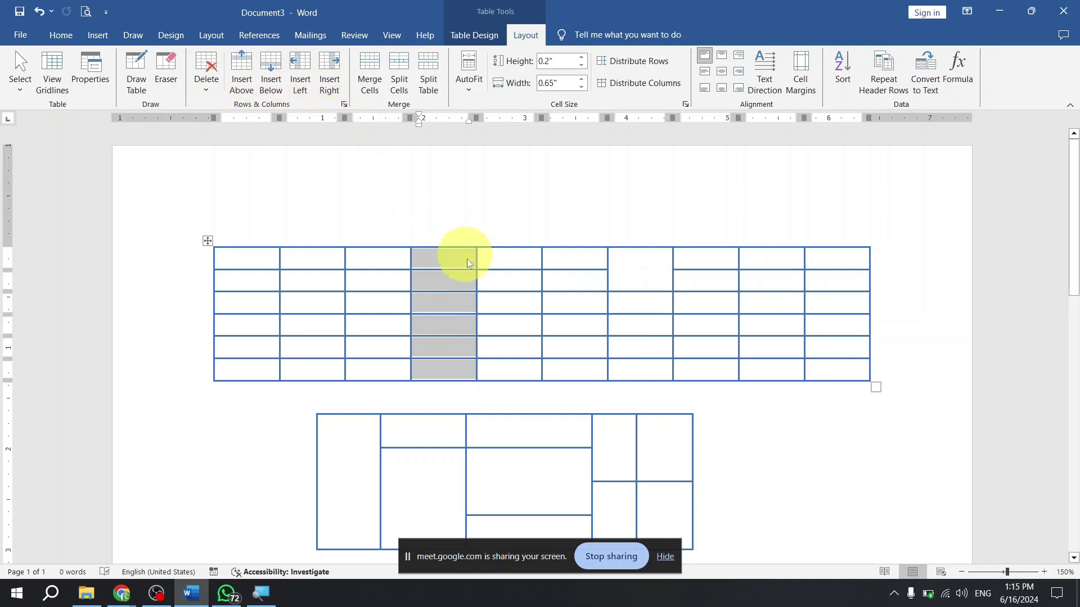
{"action": "right_click", "coordinate": [476, 287]}
{"action": "left_click", "coordinate": [441, 284]}
{"action": "right_click", "coordinate": [429, 284]}
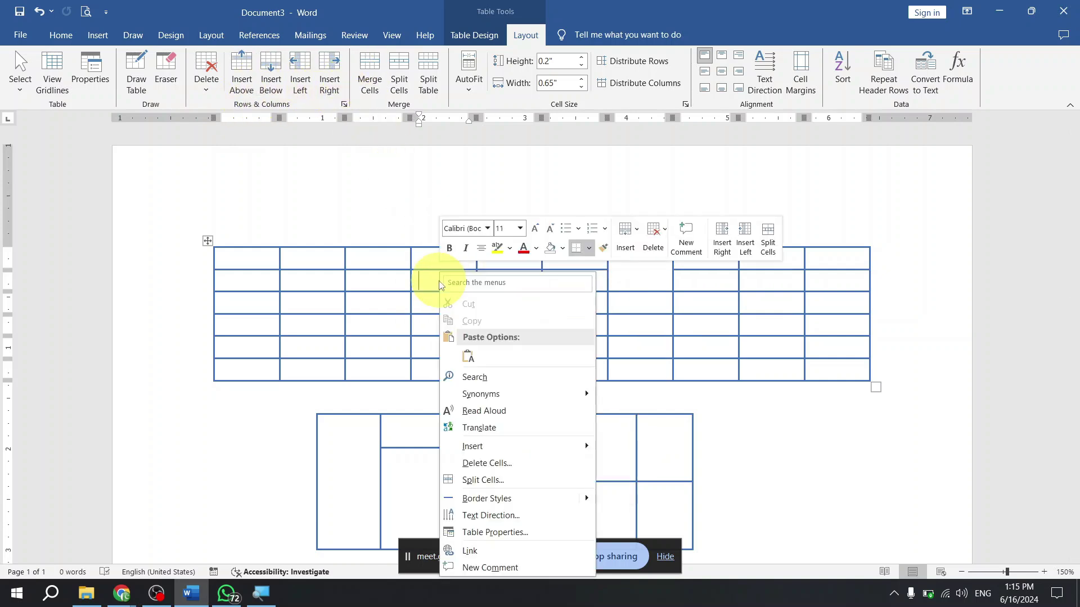
{"action": "left_click", "coordinate": [429, 284]}
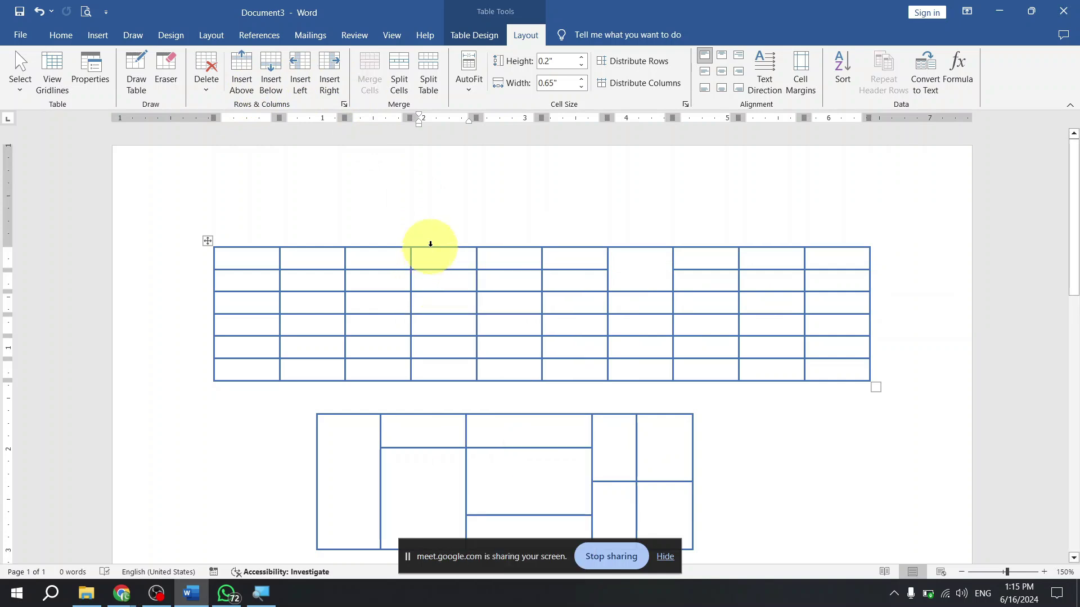
- Select the upper table's fourth column and examine its options for inserting columns, rows and cells and for deleting columns
{"action": "left_click", "coordinate": [430, 244]}
{"action": "right_click", "coordinate": [437, 278]}
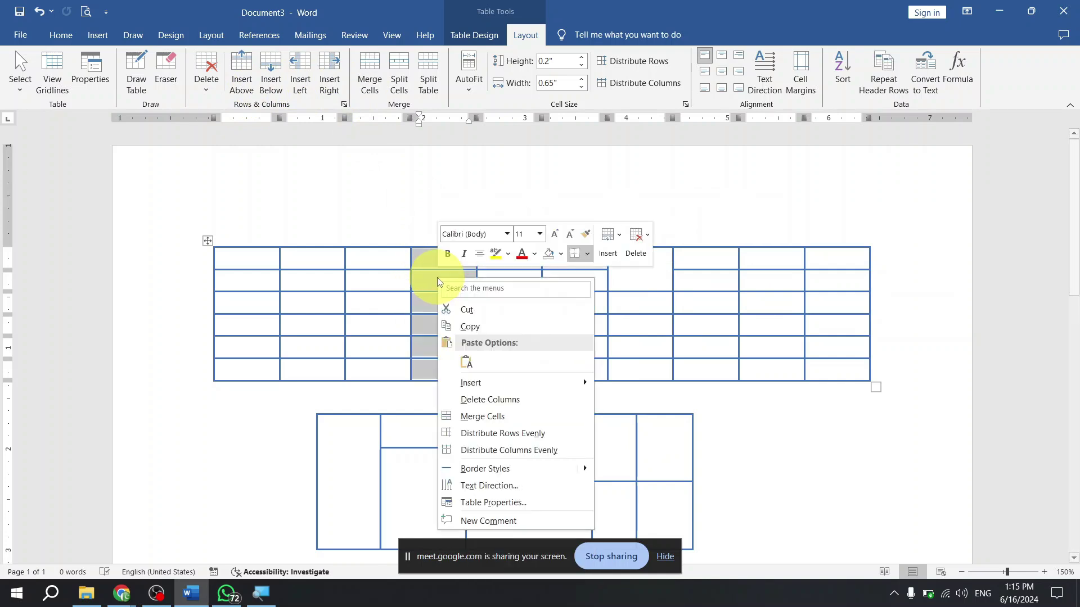
{"action": "mouse_move", "coordinate": [536, 384]}
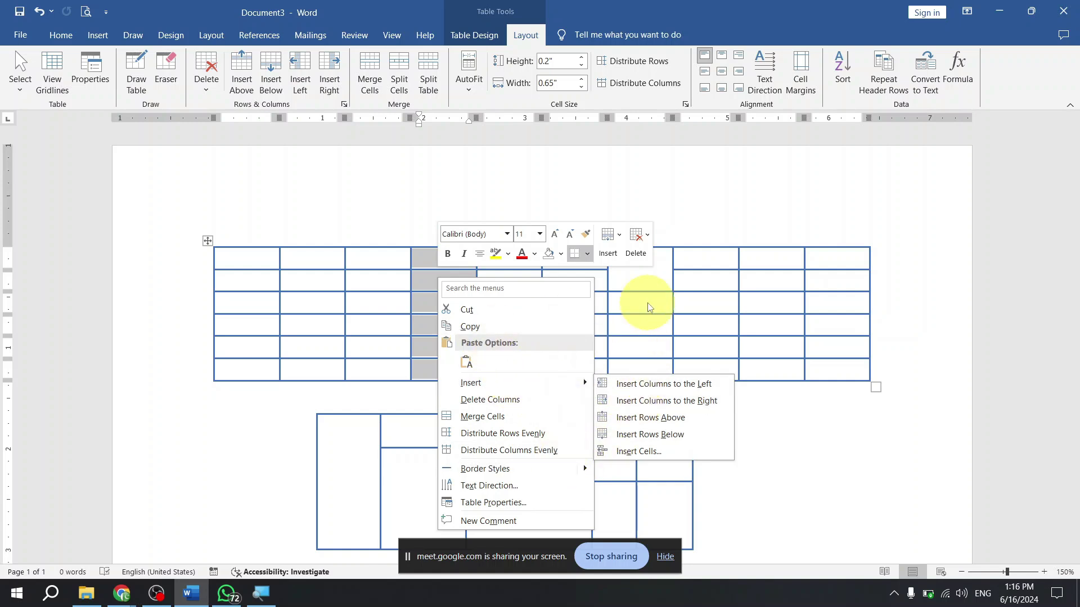
{"action": "key", "text": "Escape"}
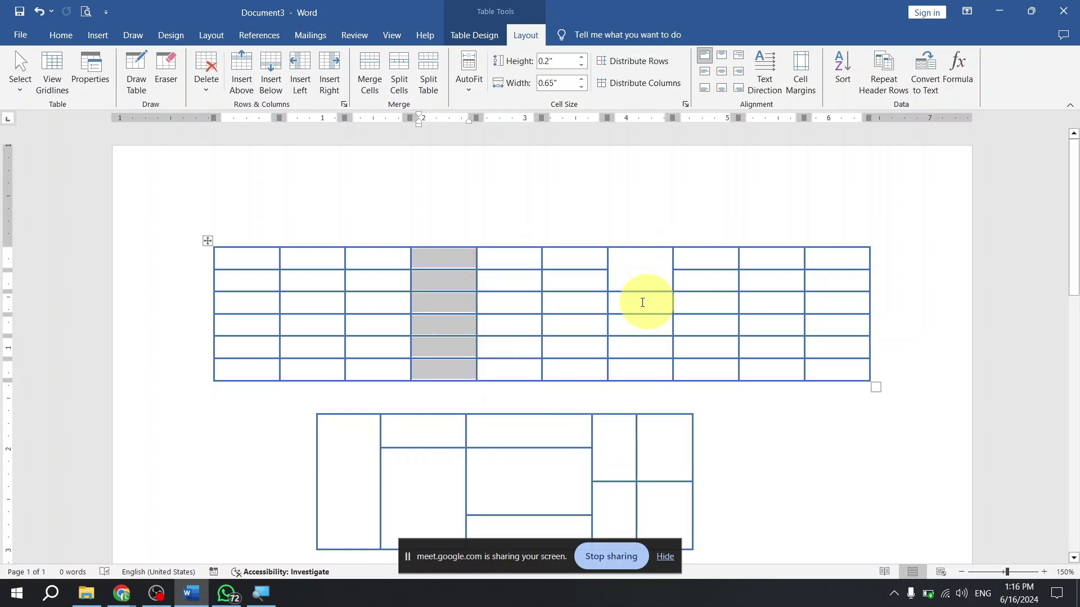
{"action": "right_click", "coordinate": [440, 275]}
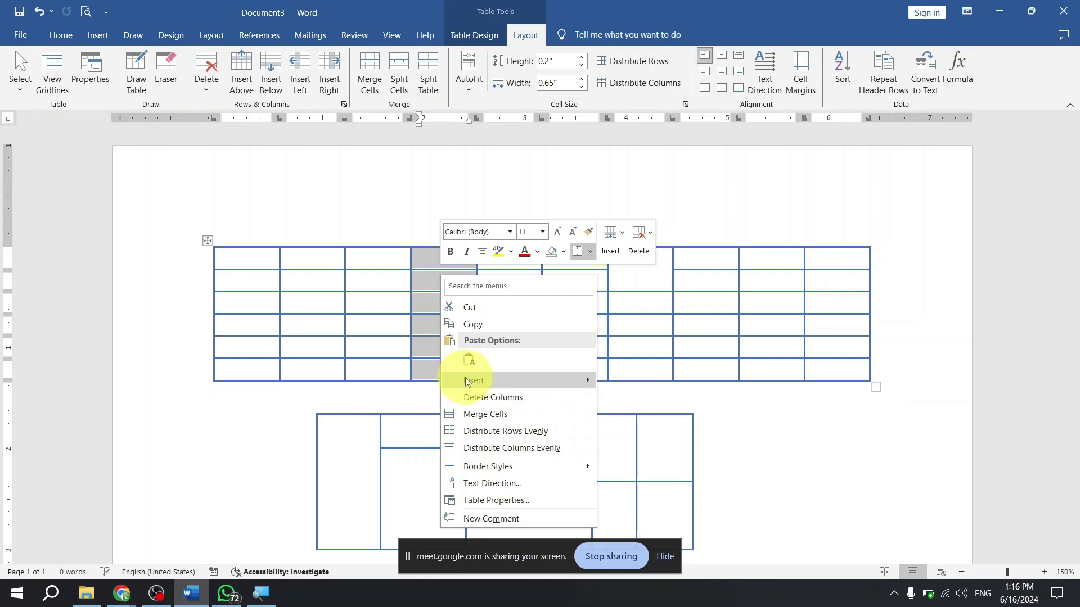
{"action": "mouse_move", "coordinate": [472, 380]}
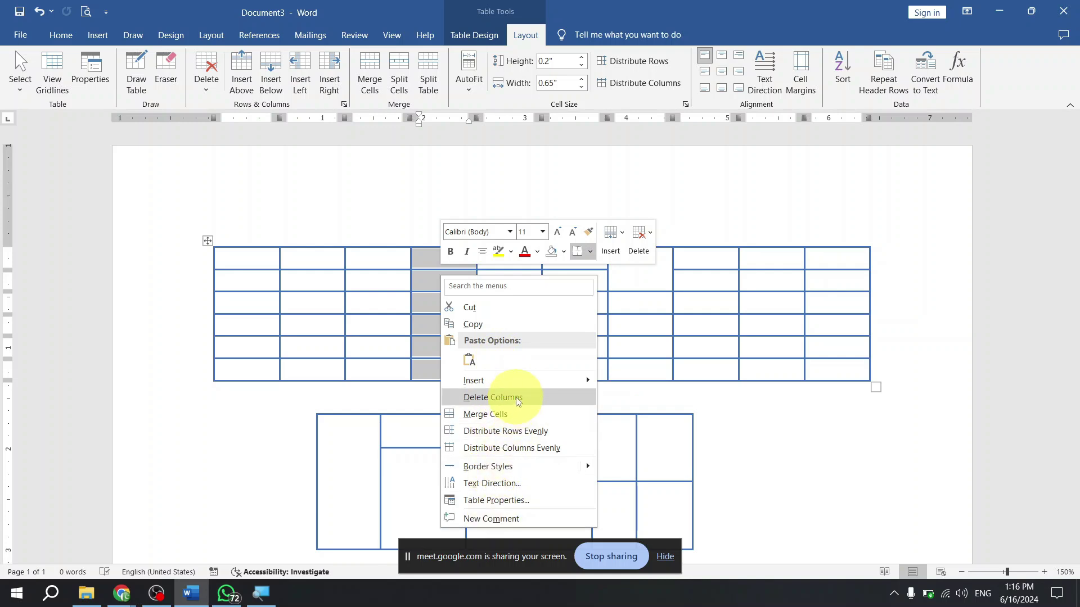
{"action": "left_click", "coordinate": [708, 315]}
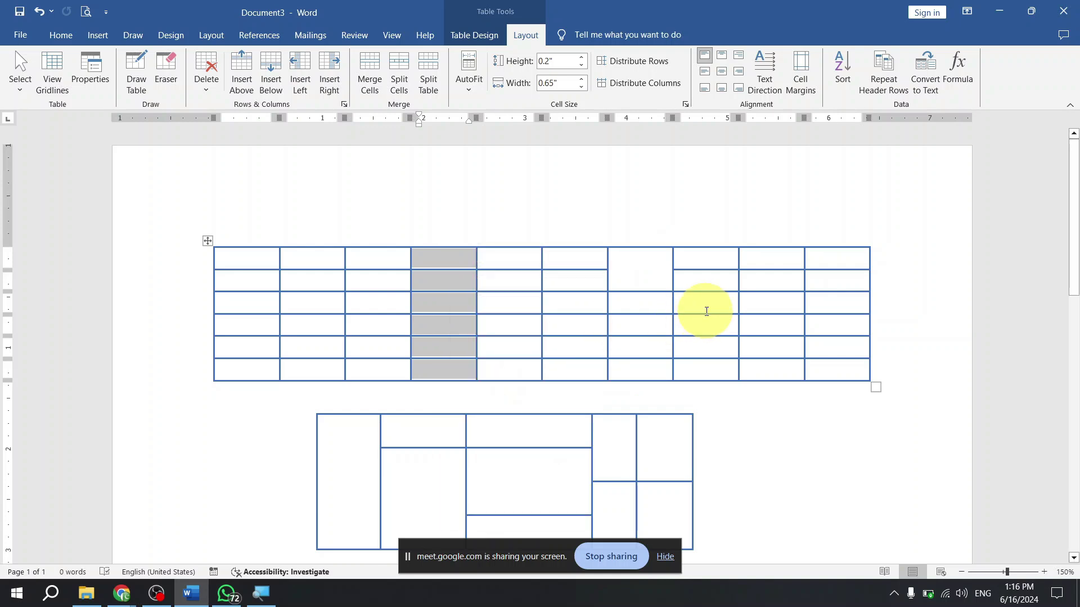
- Delete the upper table's eighth column and its third column
{"action": "left_click", "coordinate": [705, 245]}
{"action": "right_click", "coordinate": [700, 276]}
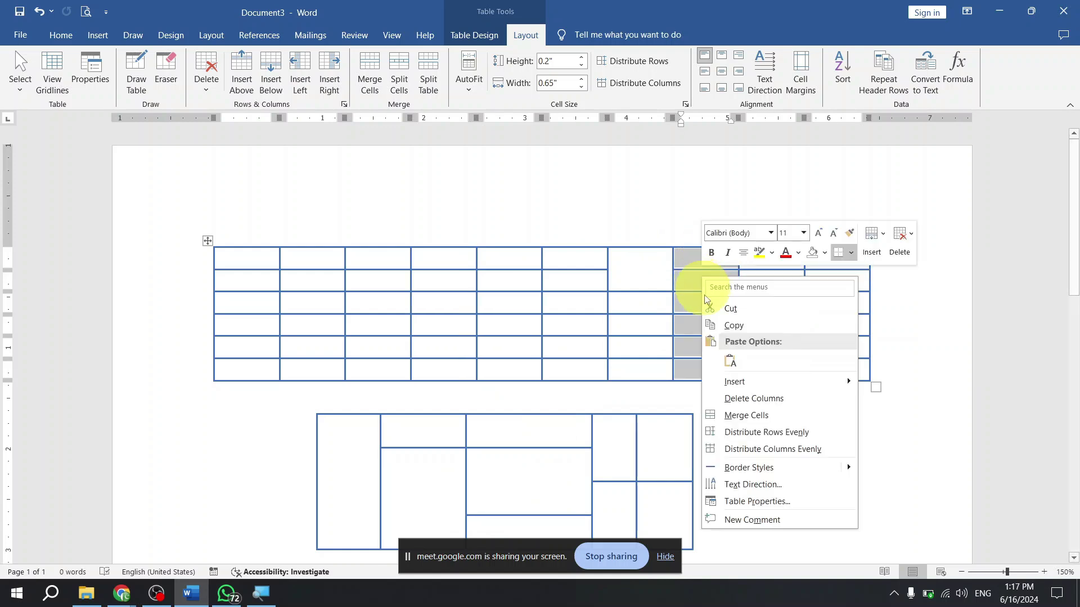
{"action": "left_click", "coordinate": [754, 399]}
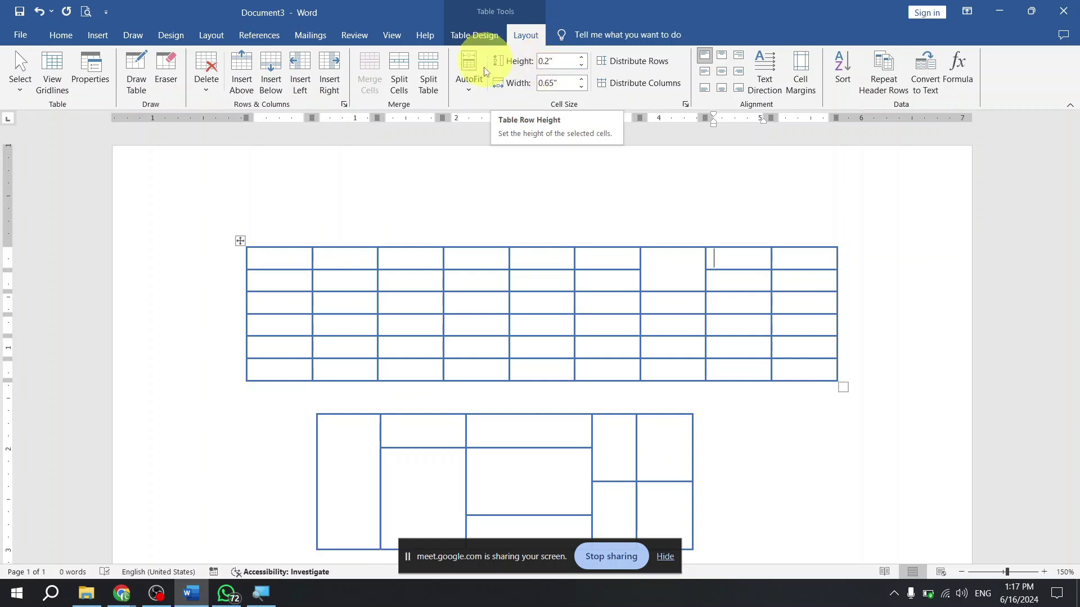
{"action": "left_click", "coordinate": [417, 243]}
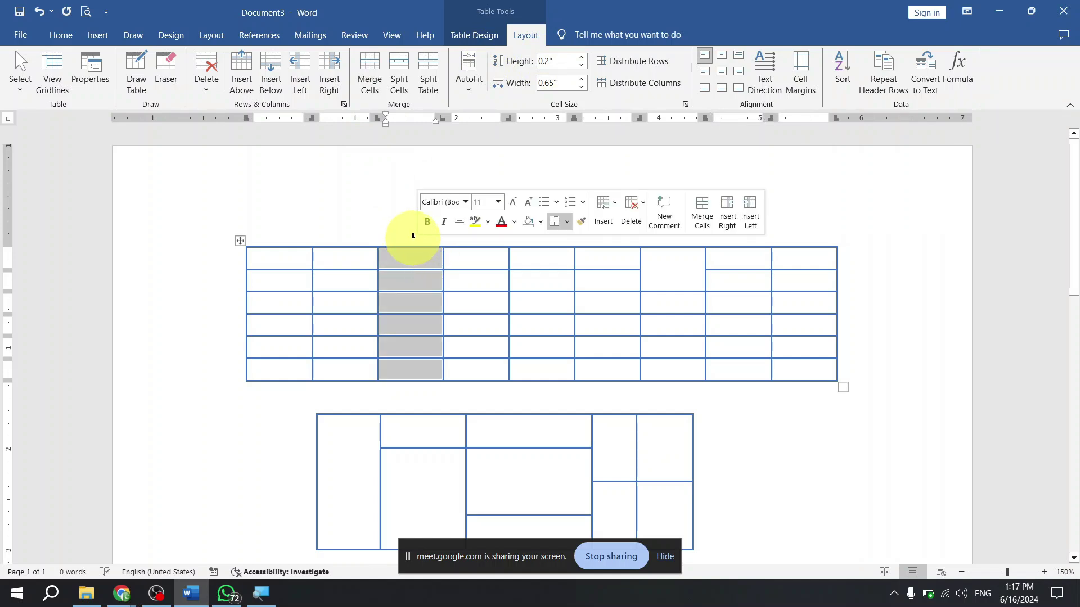
{"action": "key", "text": "BackSpace"}
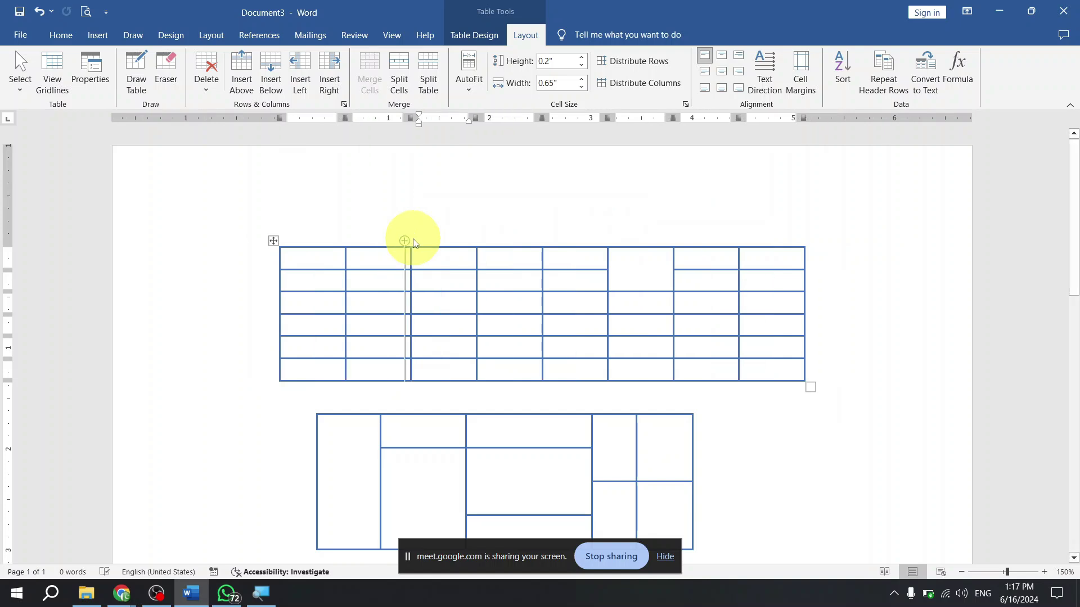
- Fill the upper table's third column from the first row down with ewf, dfa, dsfa, dsfa, dsfa and dsdf
{"action": "left_click", "coordinate": [441, 267]}
{"action": "type", "text": "ewf"}
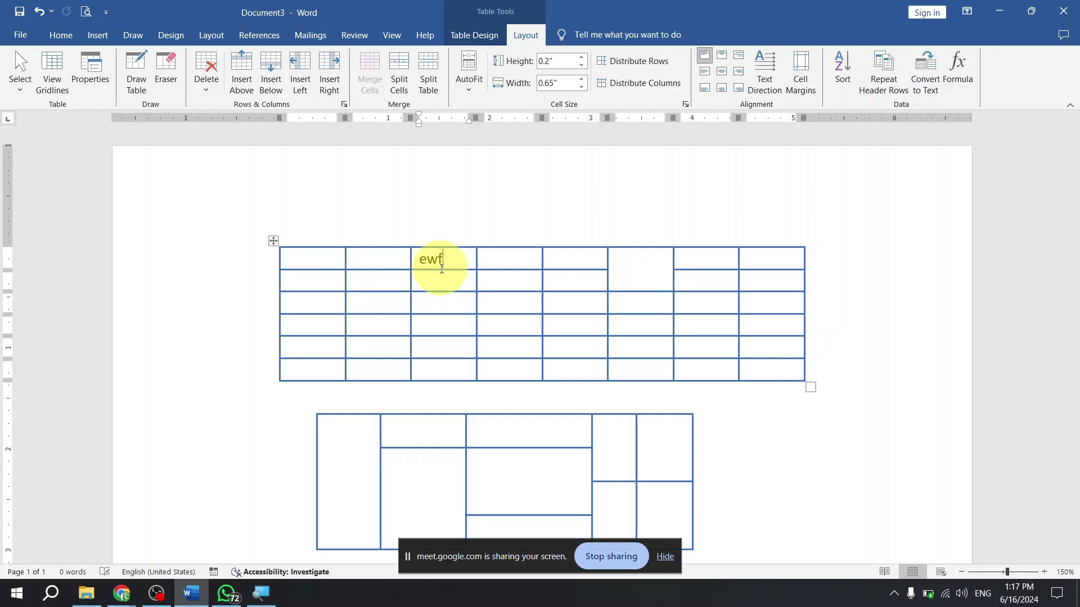
{"action": "left_click", "coordinate": [442, 285]}
{"action": "type", "text": "dfa"}
{"action": "left_click", "coordinate": [441, 311]}
{"action": "type", "text": "dsfa"}
{"action": "left_click", "coordinate": [444, 337]}
{"action": "type", "text": "dsfa"}
{"action": "left_click", "coordinate": [442, 355]}
{"action": "type", "text": "dsfa"}
{"action": "left_click", "coordinate": [437, 380]}
{"action": "type", "text": "dsdf"}
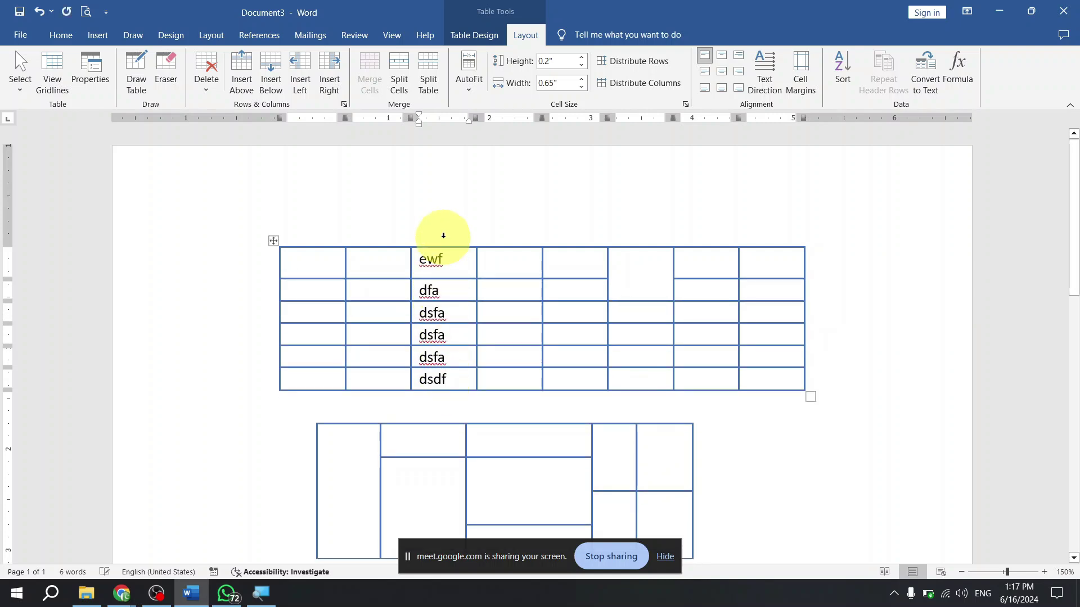
- Clear the text from the upper table's third column and undo the clearing
{"action": "left_click", "coordinate": [443, 236]}
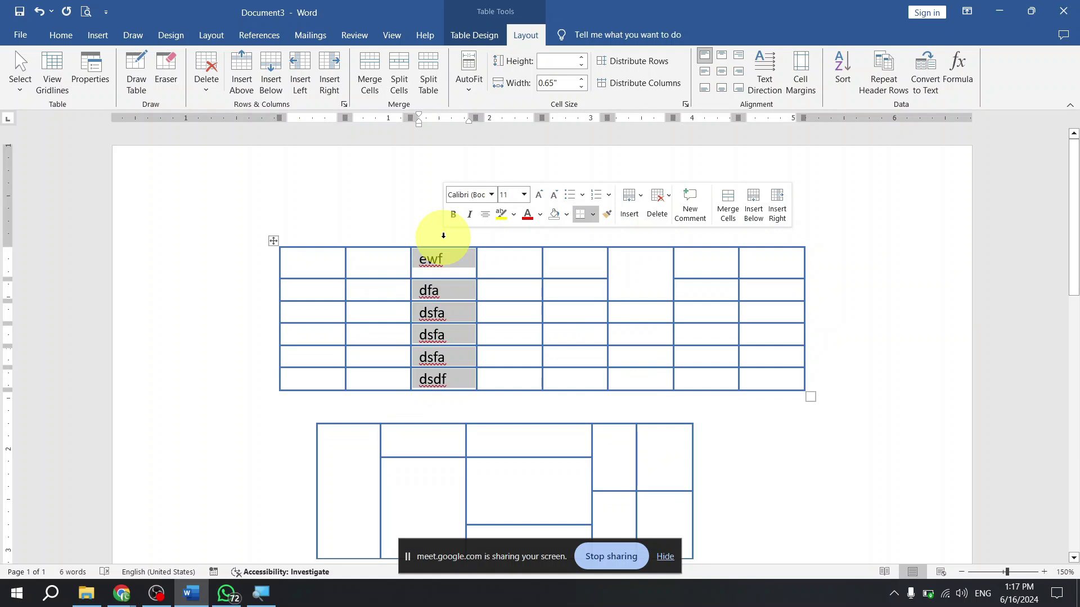
{"action": "key", "text": "BackSpace"}
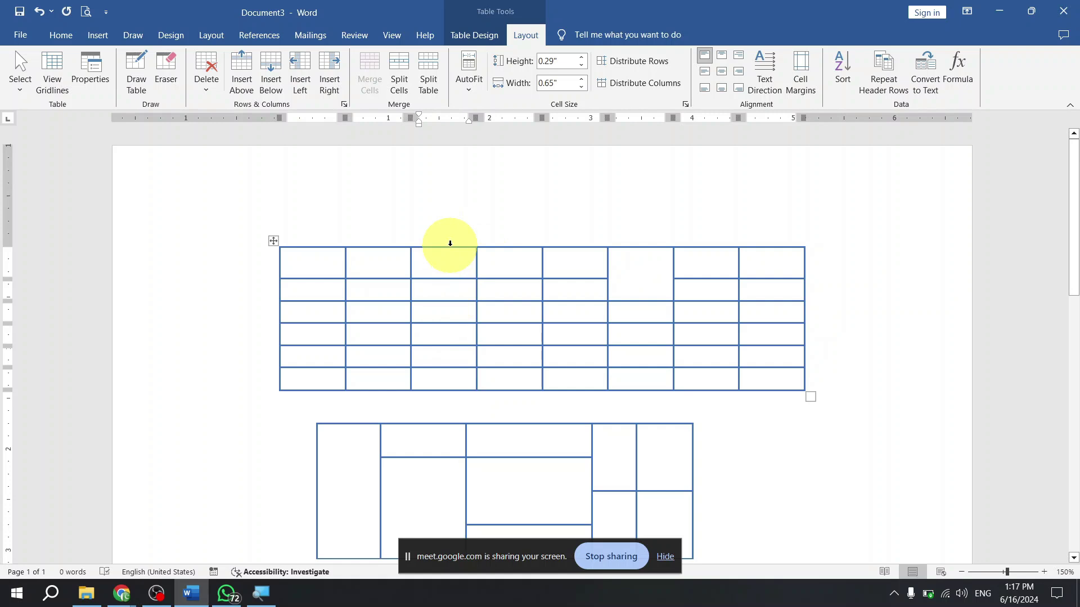
{"action": "key", "text": "ctrl+z"}
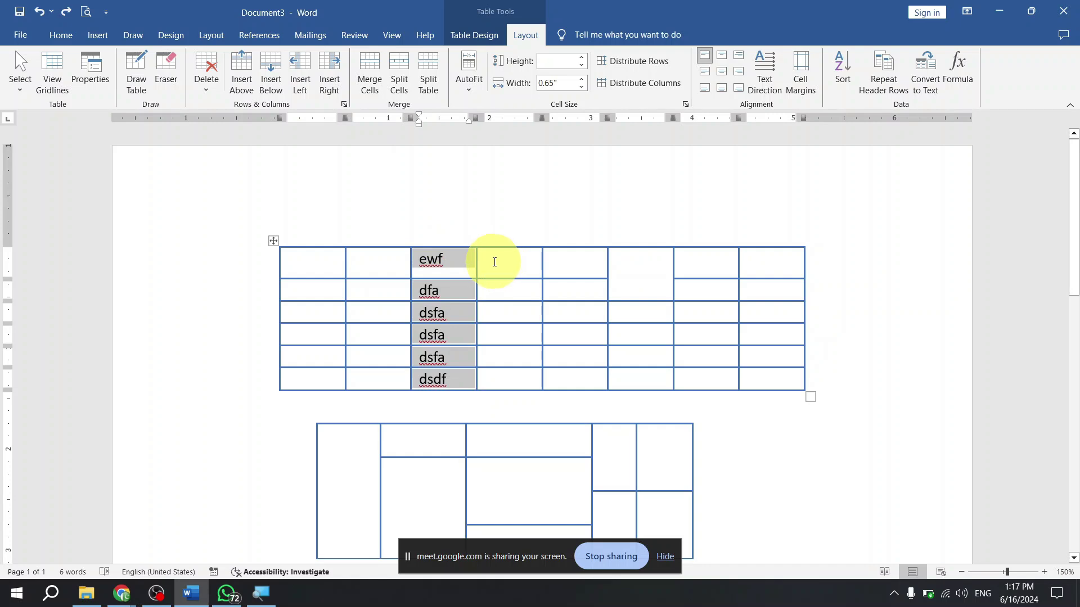
- Reselect the third column, try both clearing its text and deleting the whole column, and undo each attempt
{"action": "left_click", "coordinate": [501, 270]}
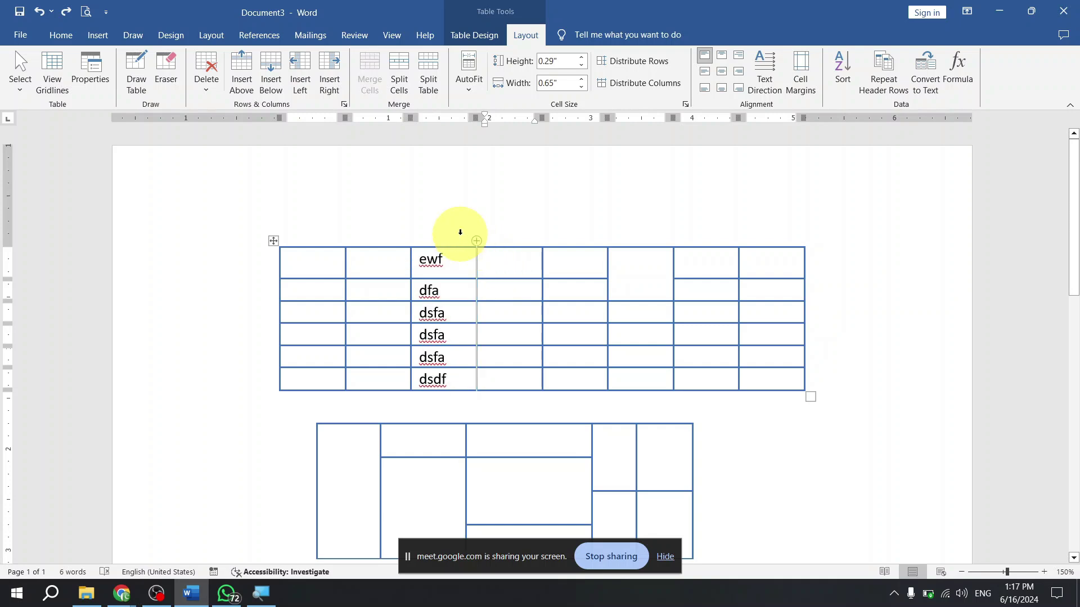
{"action": "left_click", "coordinate": [458, 232]}
{"action": "key", "text": "Delete"}
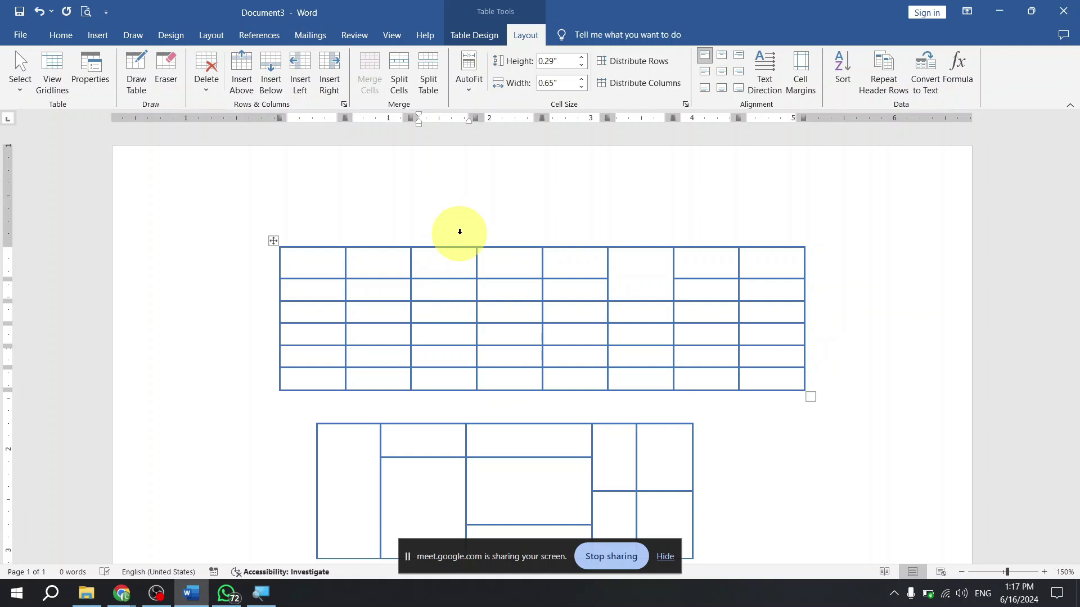
{"action": "key", "text": "ctrl+z"}
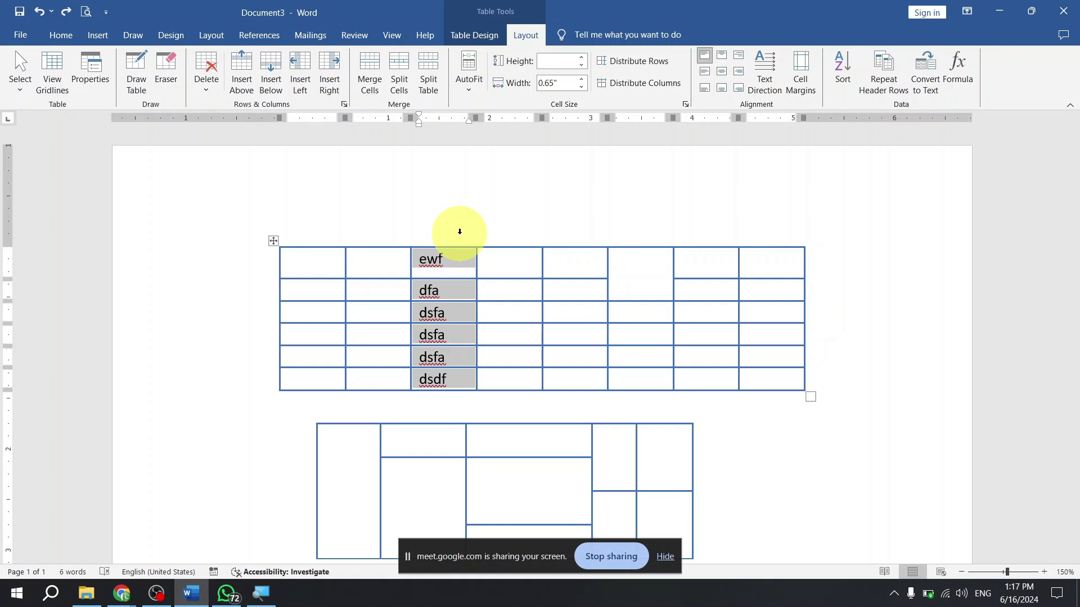
{"action": "key", "text": "BackSpace"}
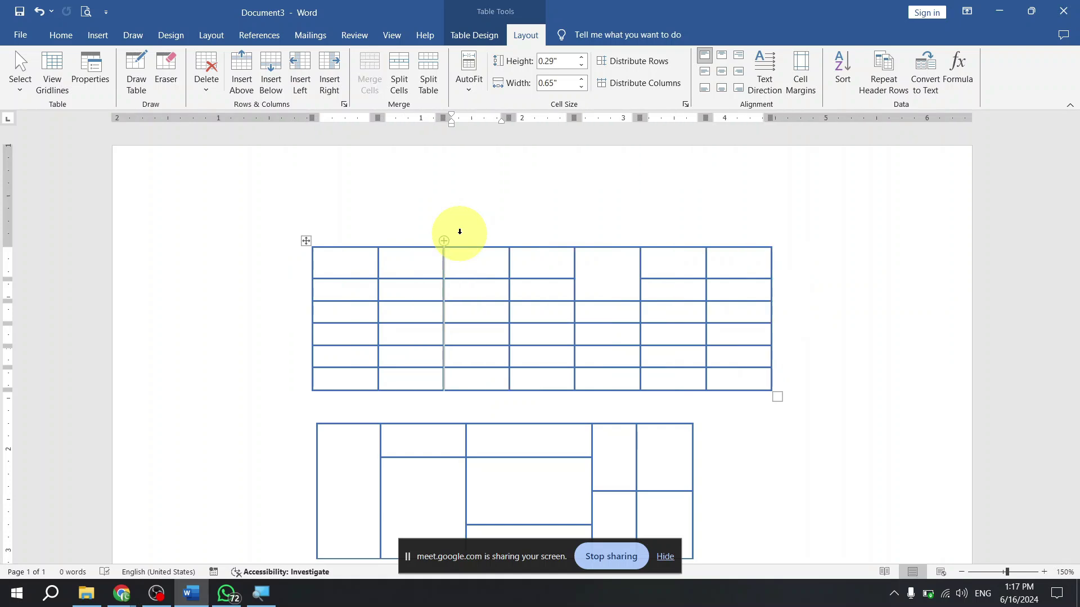
{"action": "key", "text": "ctrl+z"}
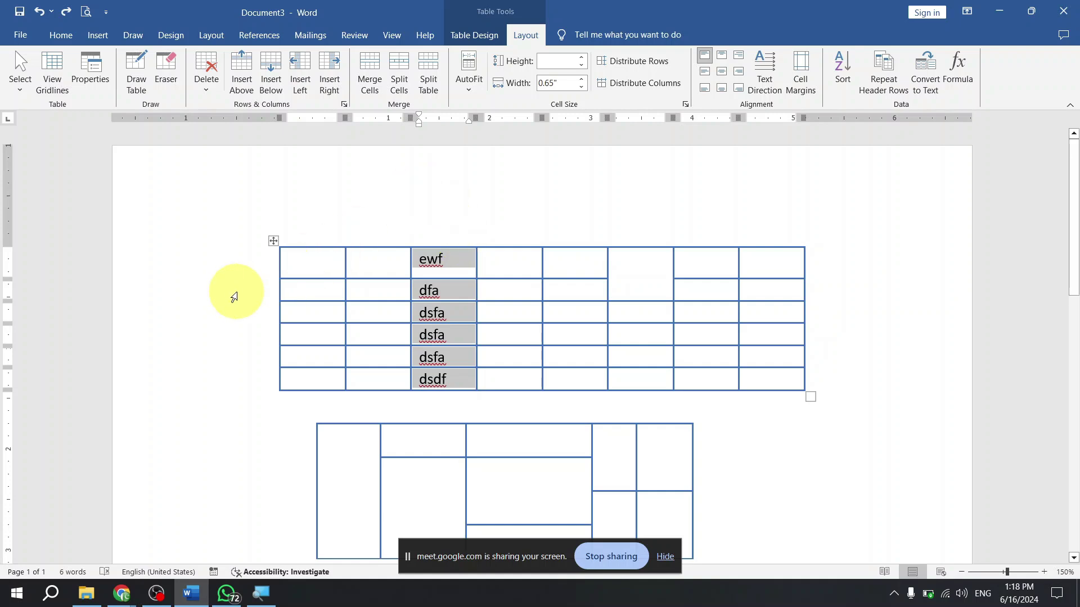
- Clear the text from the upper table's second row, undo that, and try deleting the whole row
{"action": "left_click", "coordinate": [234, 296]}
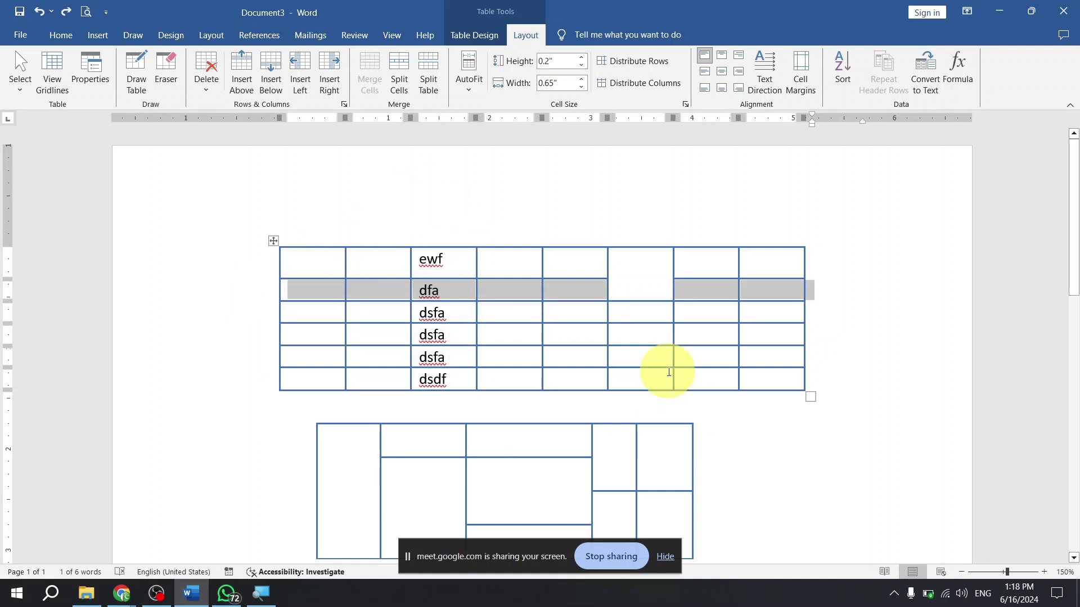
{"action": "key", "text": "Delete"}
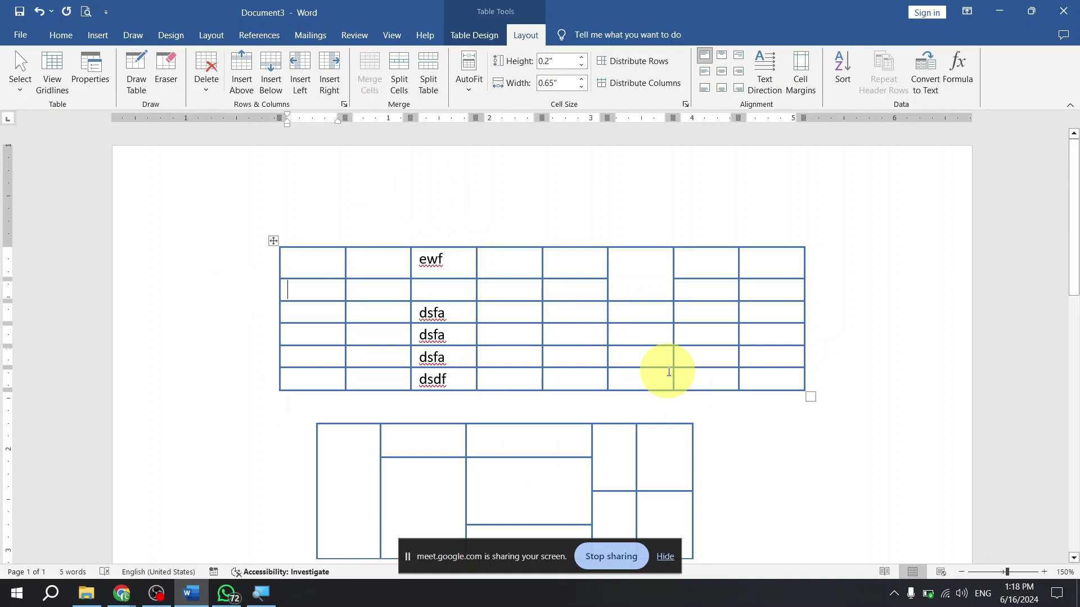
{"action": "key", "text": "ctrl+z"}
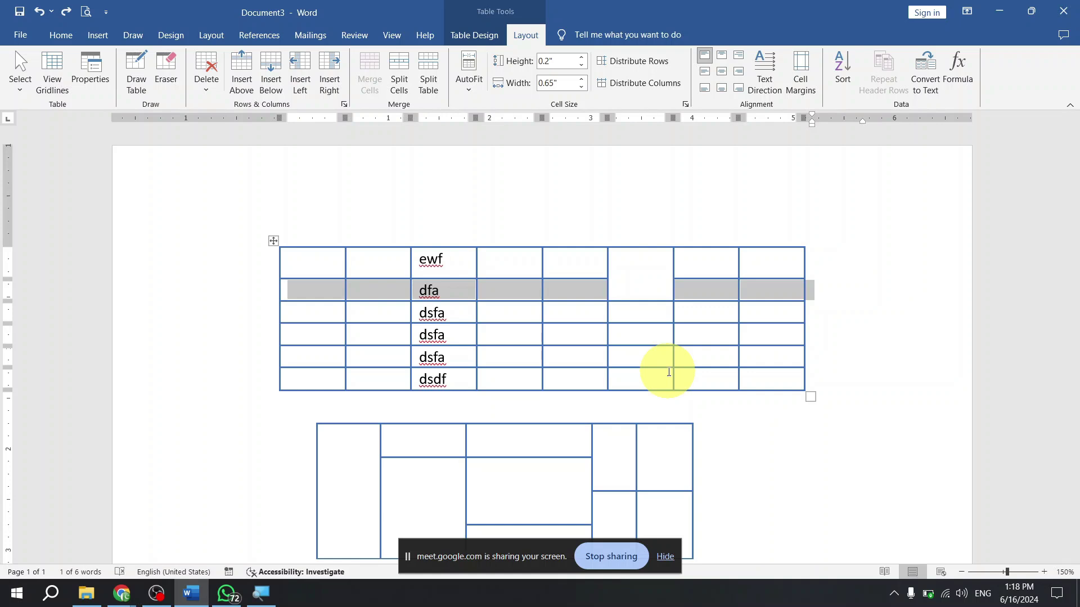
{"action": "key", "text": "BackSpace"}
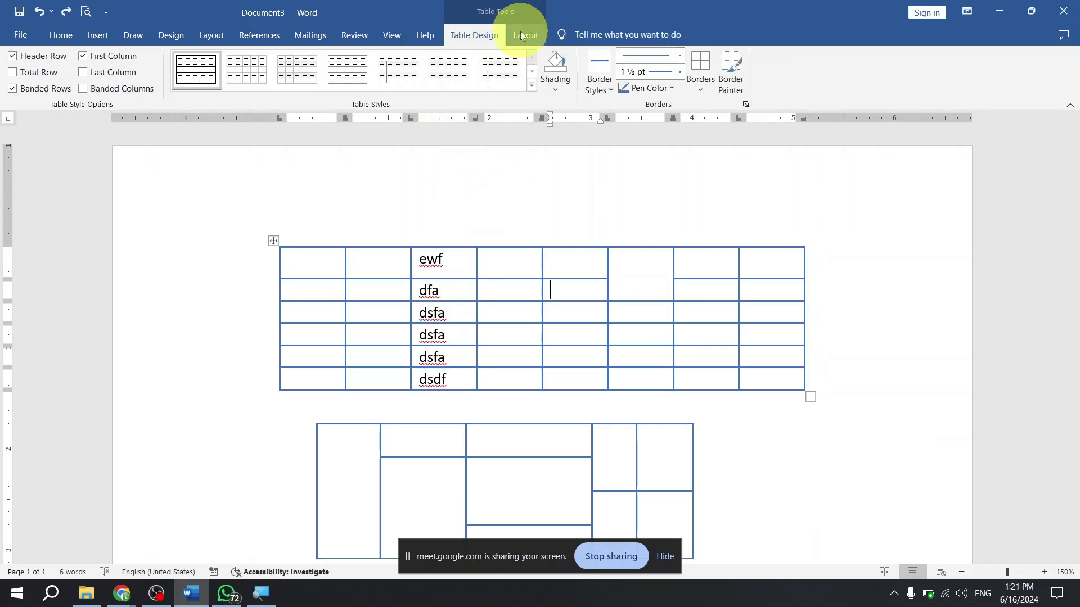
- Merge the fourth and fifth cells of the upper table's first row into one cell
{"action": "left_click", "coordinate": [520, 34]}
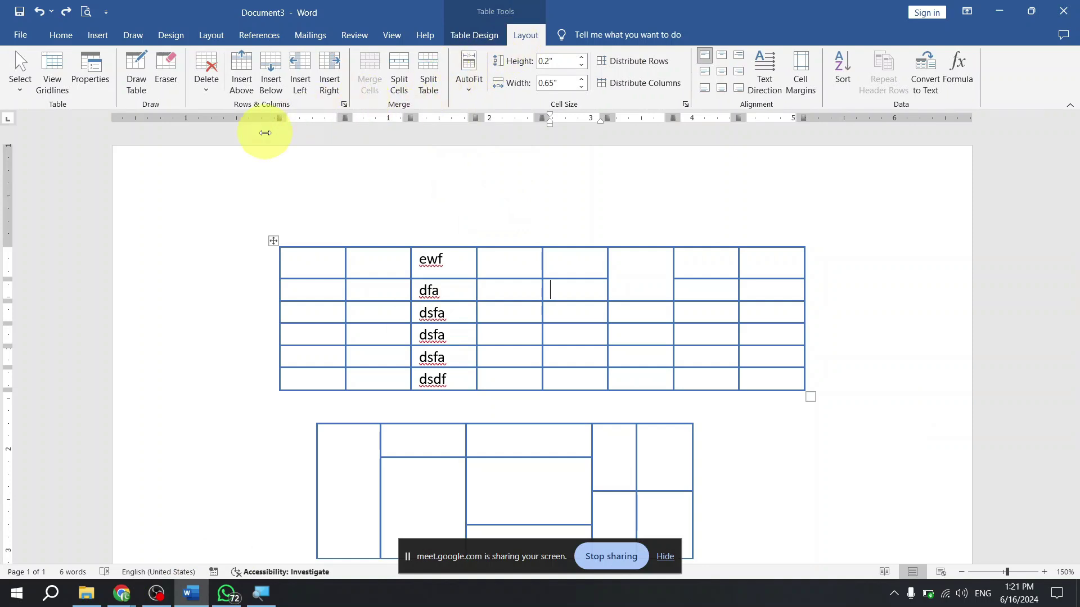
{"action": "left_click", "coordinate": [501, 258]}
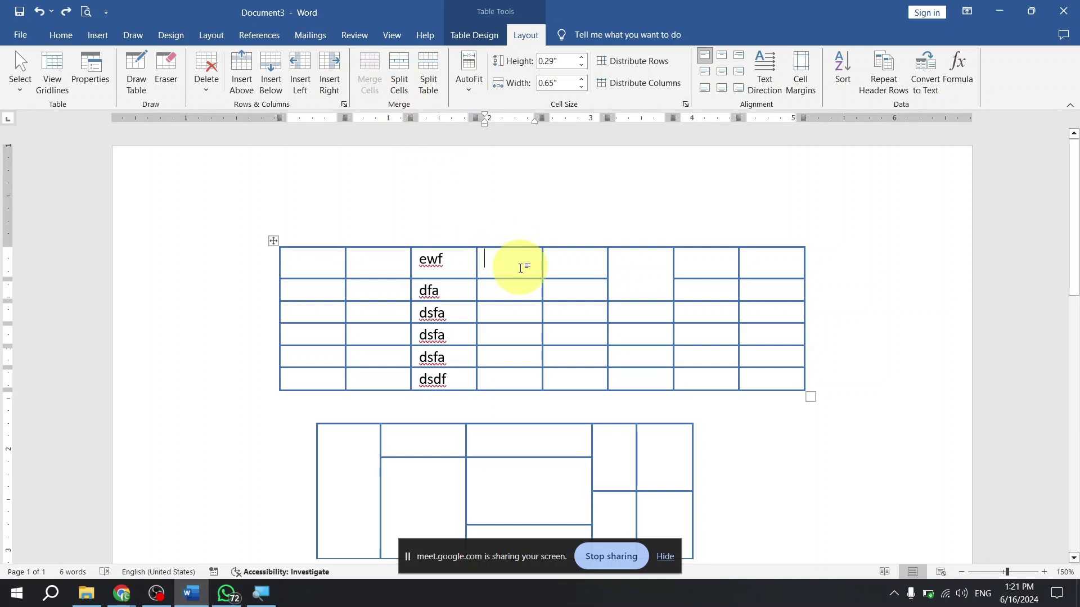
{"action": "left_click_drag", "start_coordinate": [523, 261], "coordinate": [566, 258]}
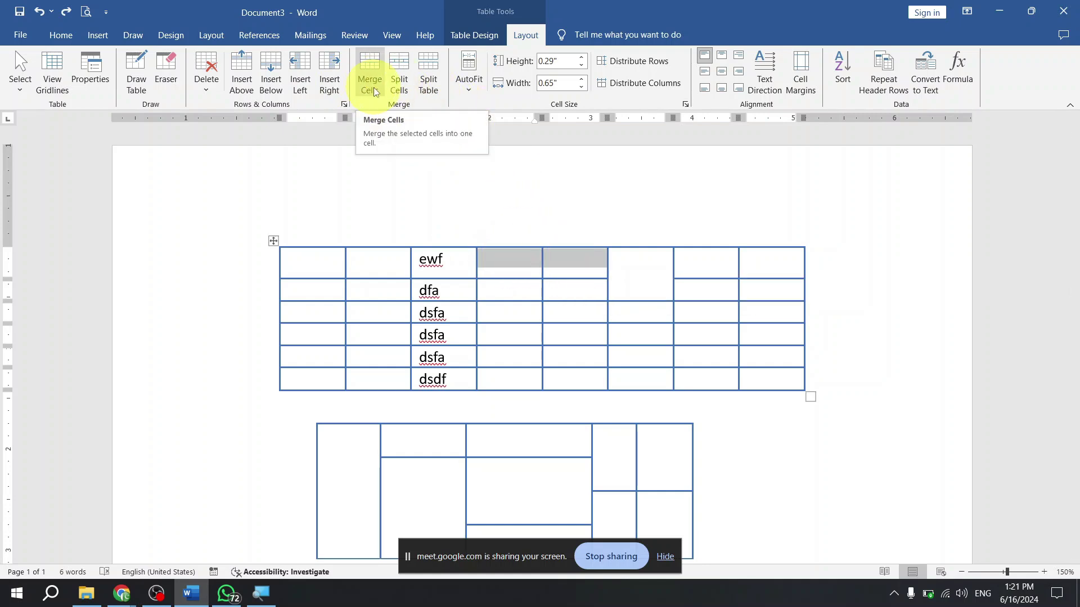
{"action": "left_click", "coordinate": [369, 87]}
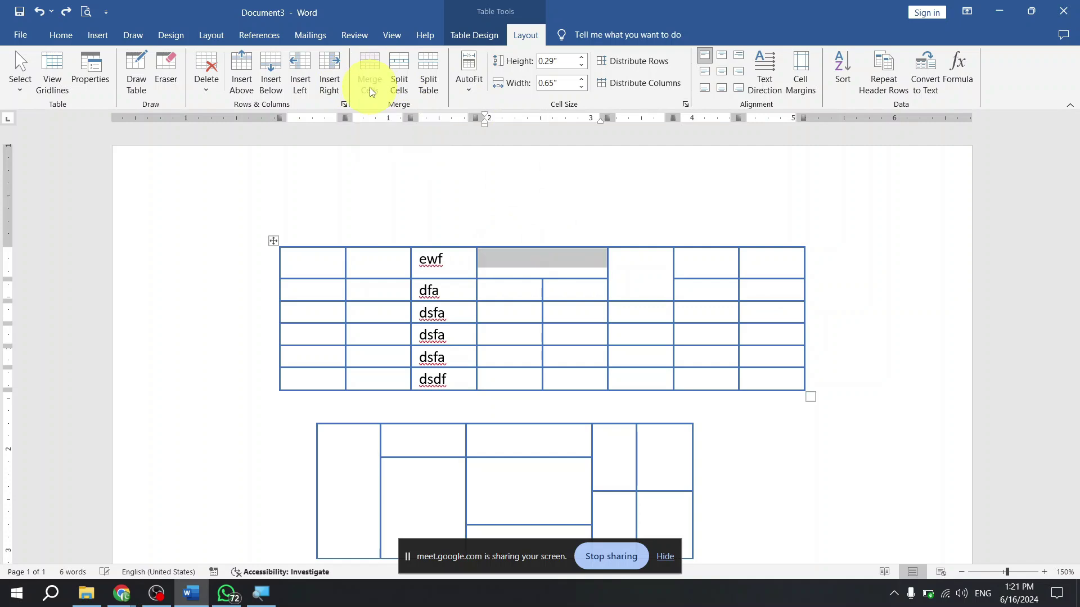
{"action": "left_click", "coordinate": [549, 272]}
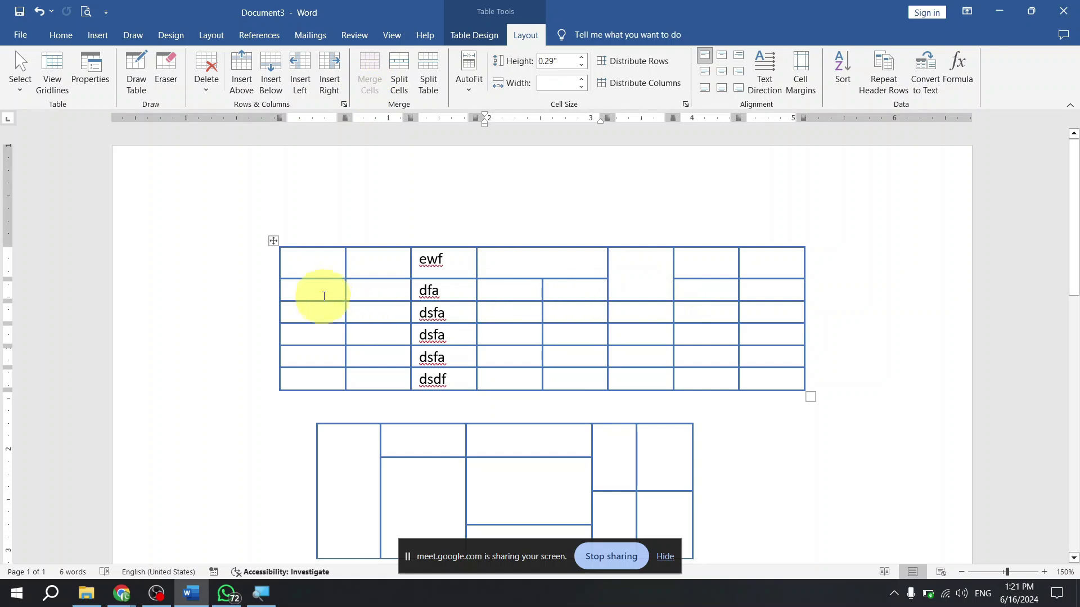
- Merge all cells in the upper table's first two columns into a single cell
{"action": "left_click_drag", "start_coordinate": [306, 262], "coordinate": [309, 330]}
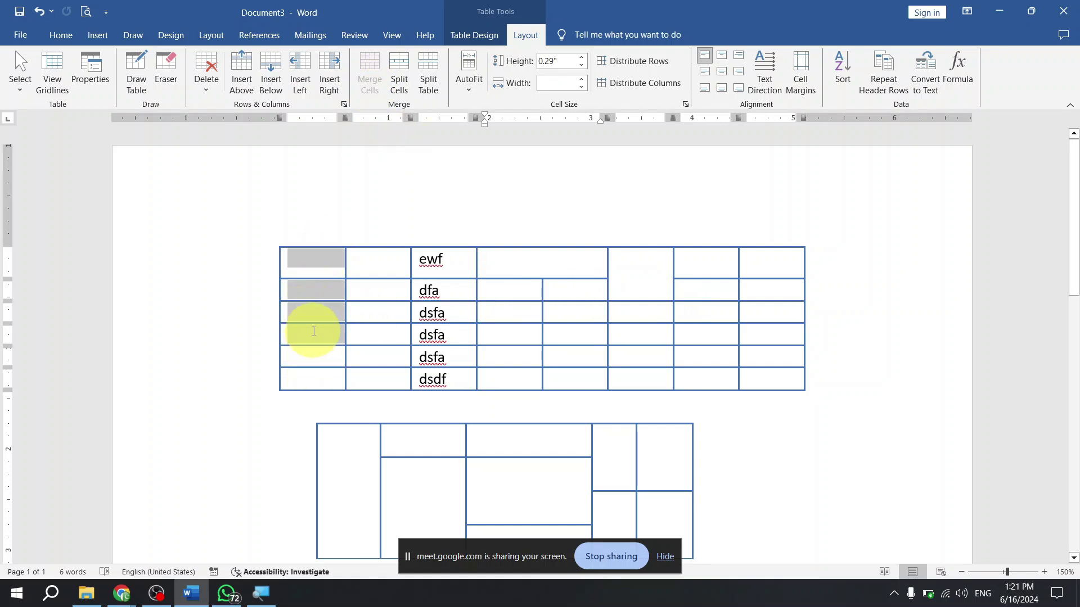
{"action": "left_click", "coordinate": [577, 354]}
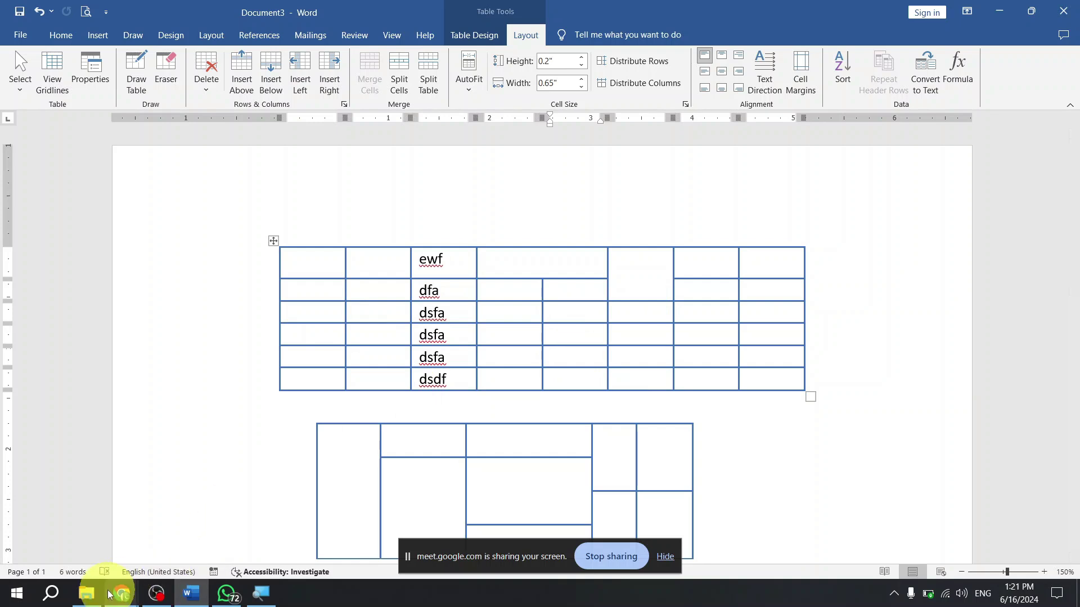
{"action": "left_click_drag", "start_coordinate": [289, 259], "coordinate": [355, 379]}
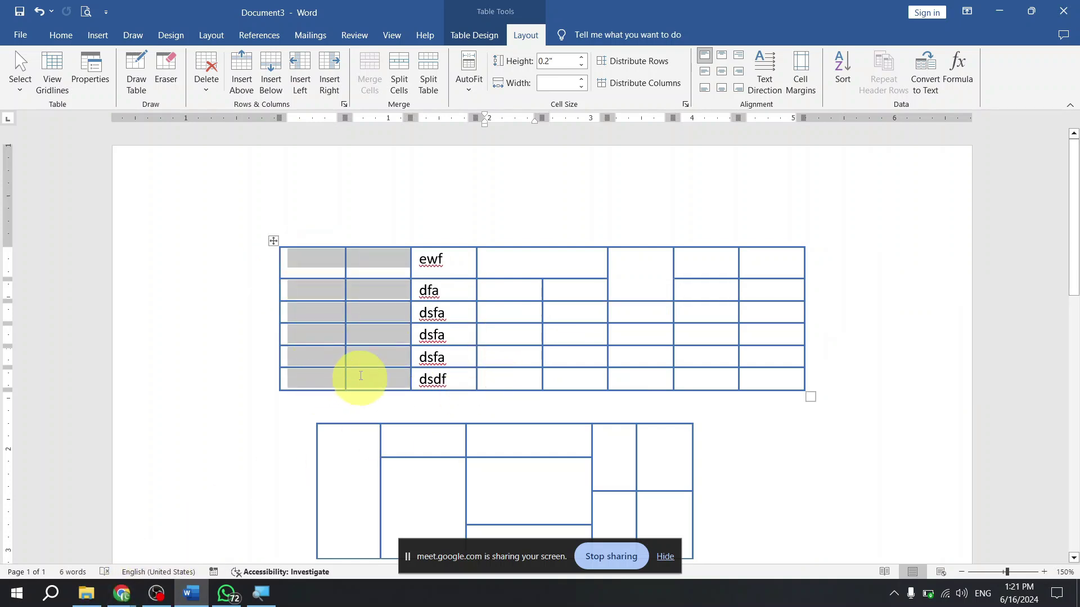
{"action": "left_click", "coordinate": [377, 89]}
{"action": "left_click", "coordinate": [378, 322]}
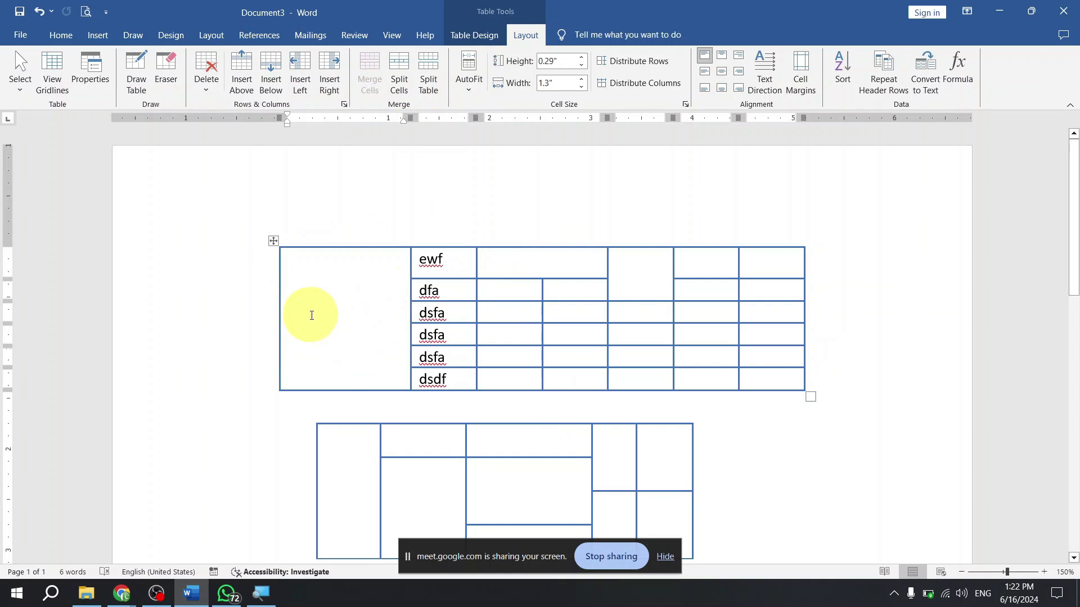
- Split the large merged cell at the start of the upper table into 2 columns and 2 rows
{"action": "left_click", "coordinate": [279, 281]}
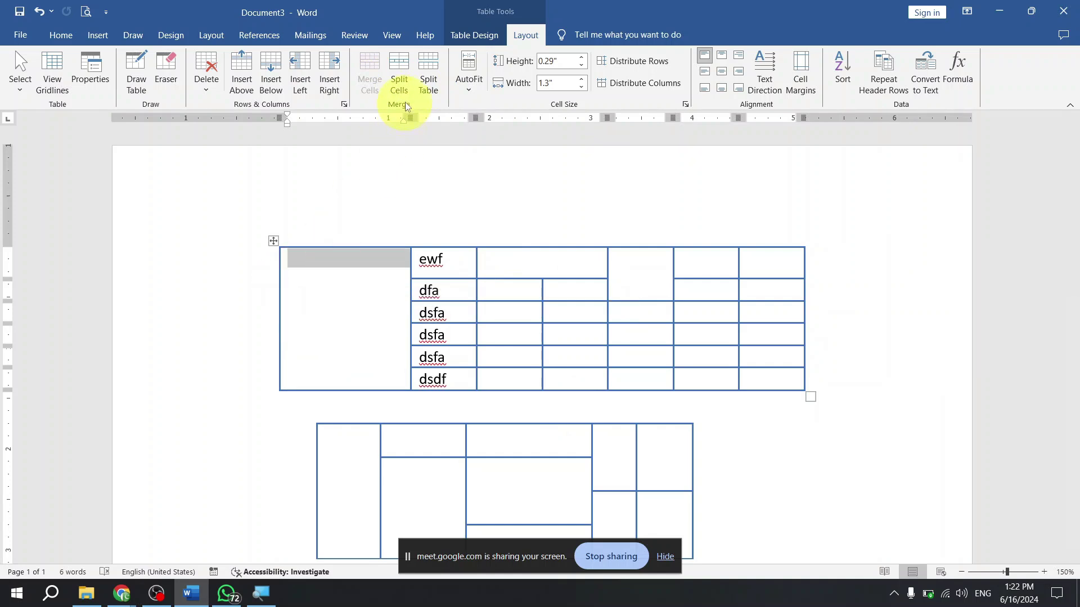
{"action": "left_click", "coordinate": [400, 80]}
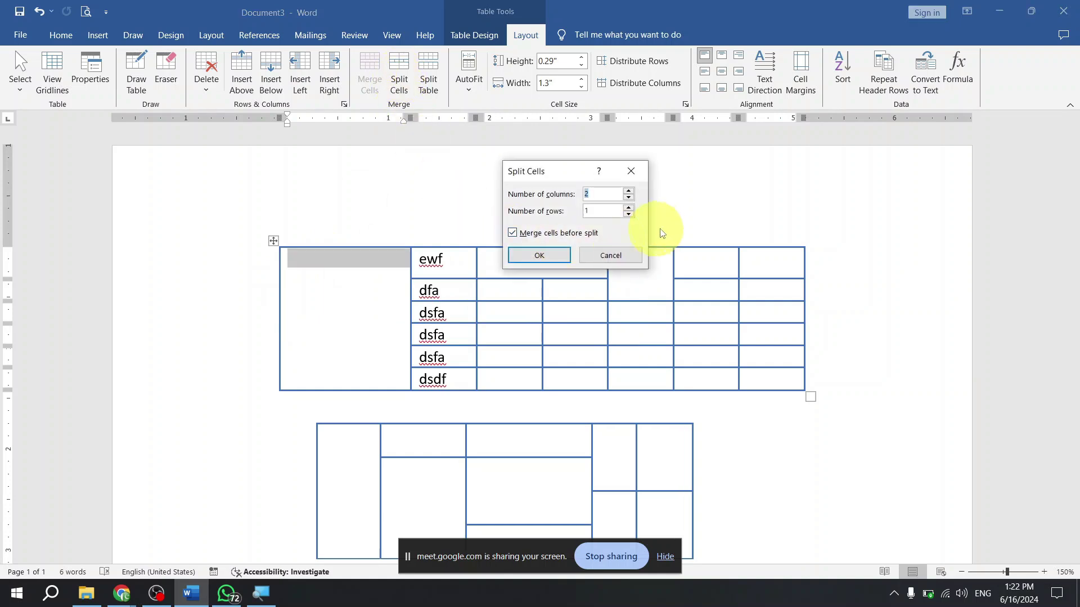
{"action": "left_click", "coordinate": [630, 208]}
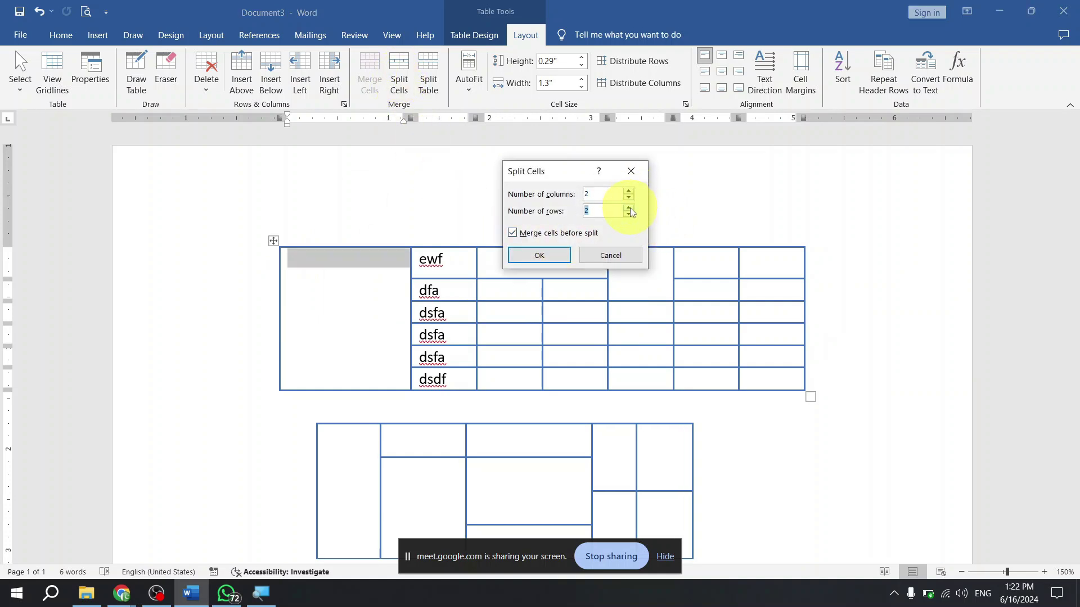
{"action": "left_click", "coordinate": [539, 256]}
{"action": "left_click", "coordinate": [387, 296]}
- Try pasting a column between the upper table's first and second columns, and undo the paste
{"action": "left_click_drag", "start_coordinate": [372, 270], "coordinate": [376, 352]}
{"action": "left_click_drag", "start_coordinate": [330, 299], "coordinate": [337, 352]}
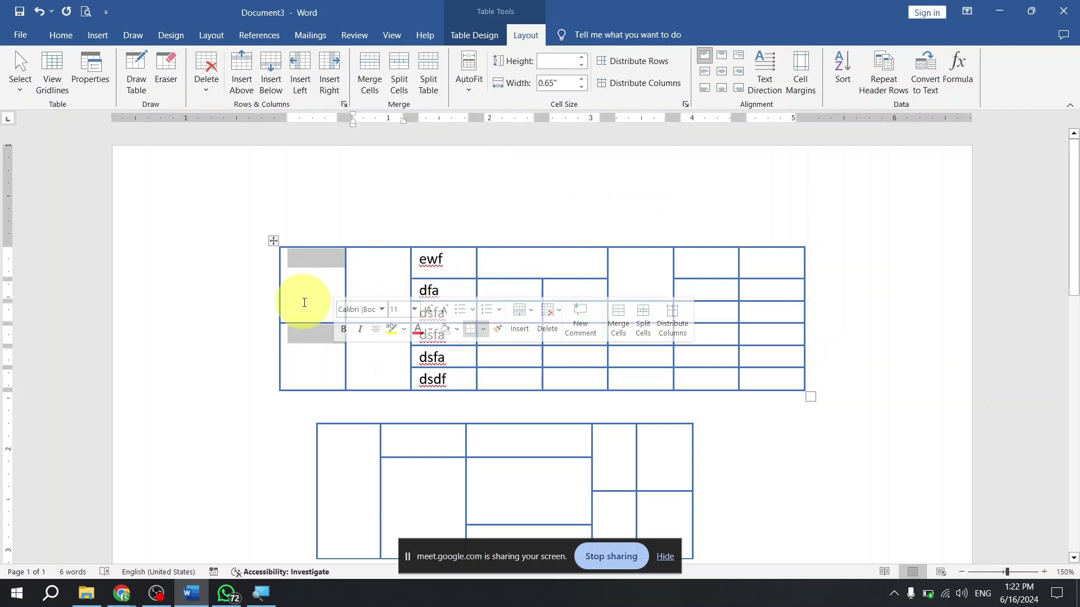
{"action": "left_click", "coordinate": [378, 294]}
{"action": "key", "text": "ctrl+v"}
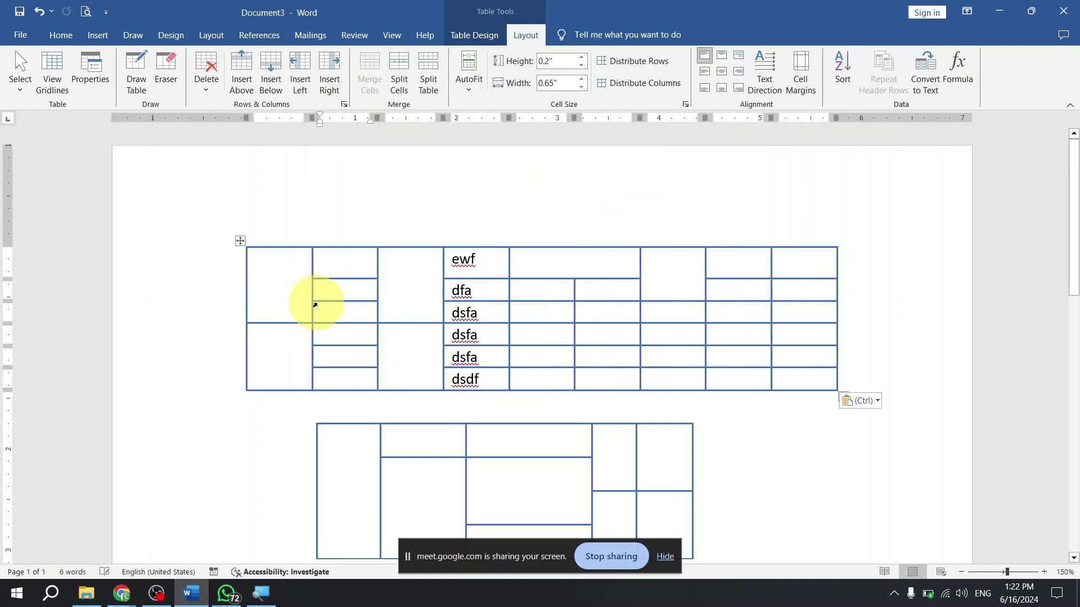
{"action": "key", "text": "ctrl+z"}
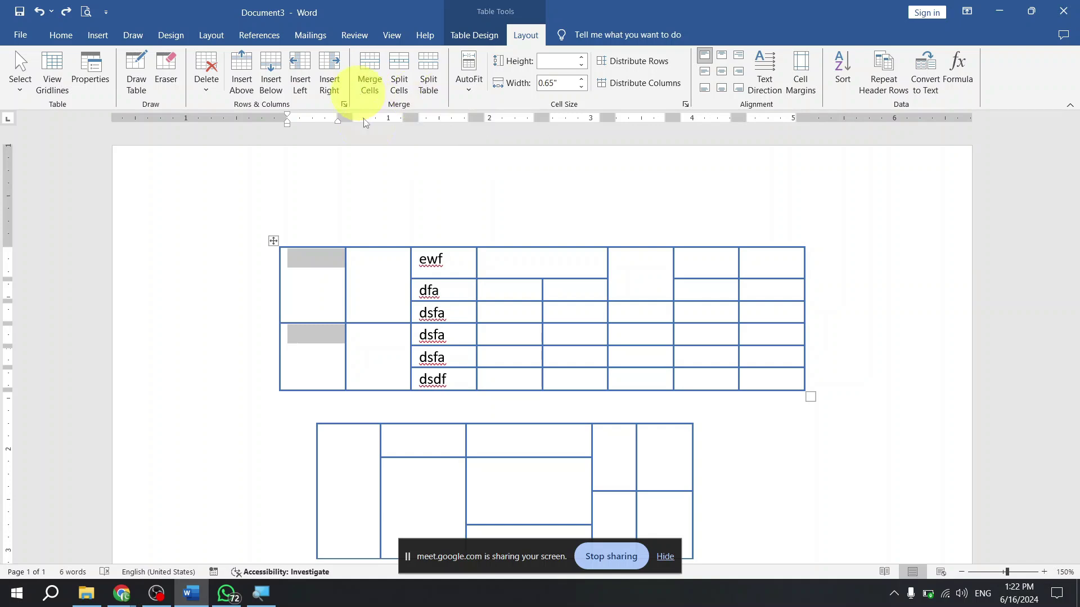
- Split the upper table into two separate tables so that its fourth row starts the second one
{"action": "left_click", "coordinate": [386, 306]}
{"action": "left_click", "coordinate": [265, 344]}
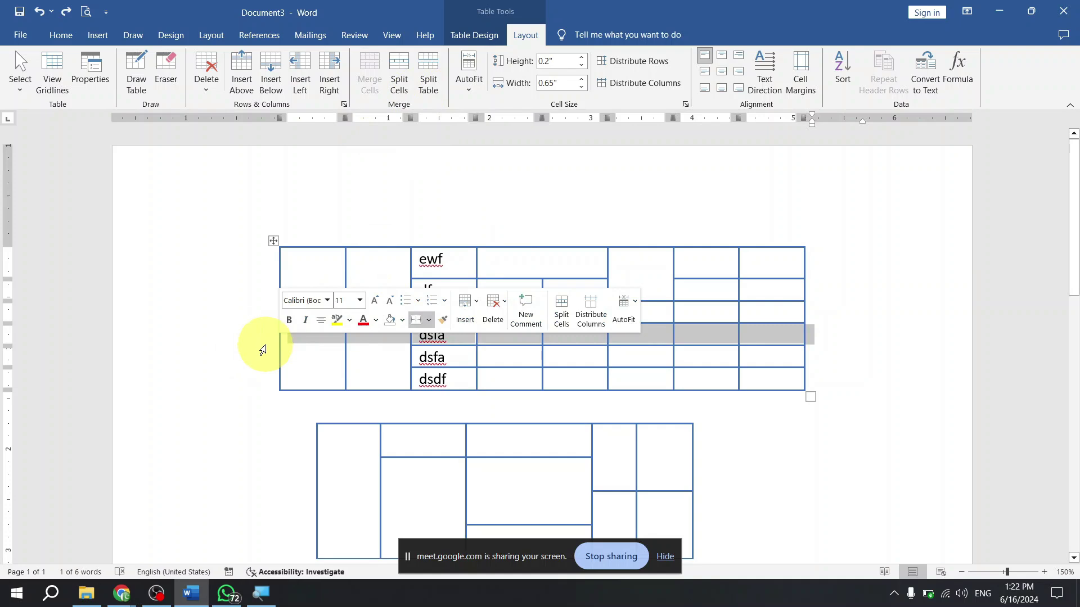
{"action": "left_click", "coordinate": [242, 383], "text": "shift"}
{"action": "left_click_drag", "start_coordinate": [313, 396], "coordinate": [323, 361]}
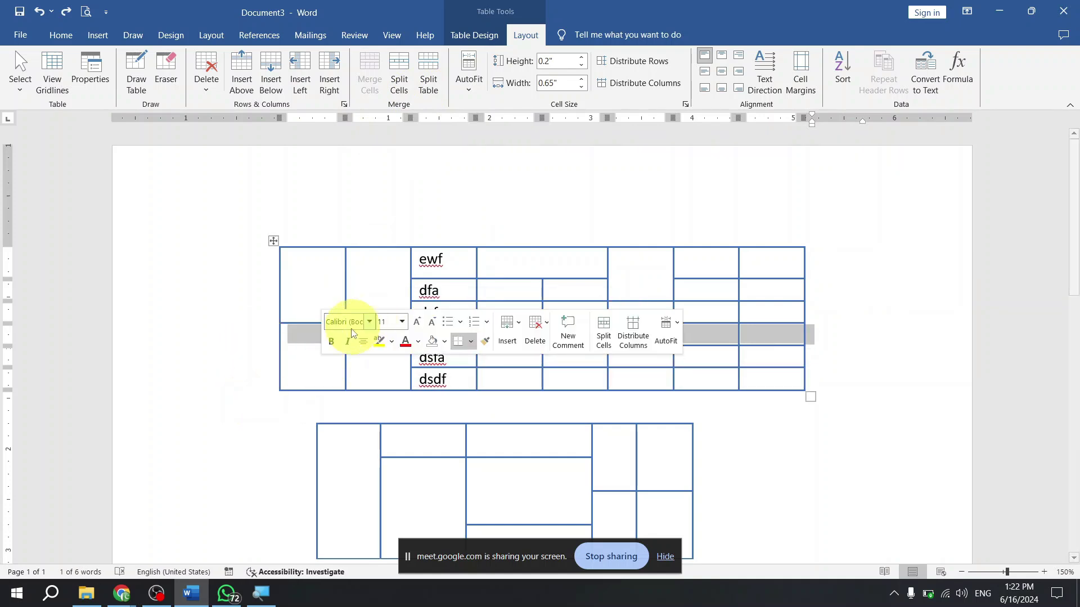
{"action": "left_click", "coordinate": [434, 90]}
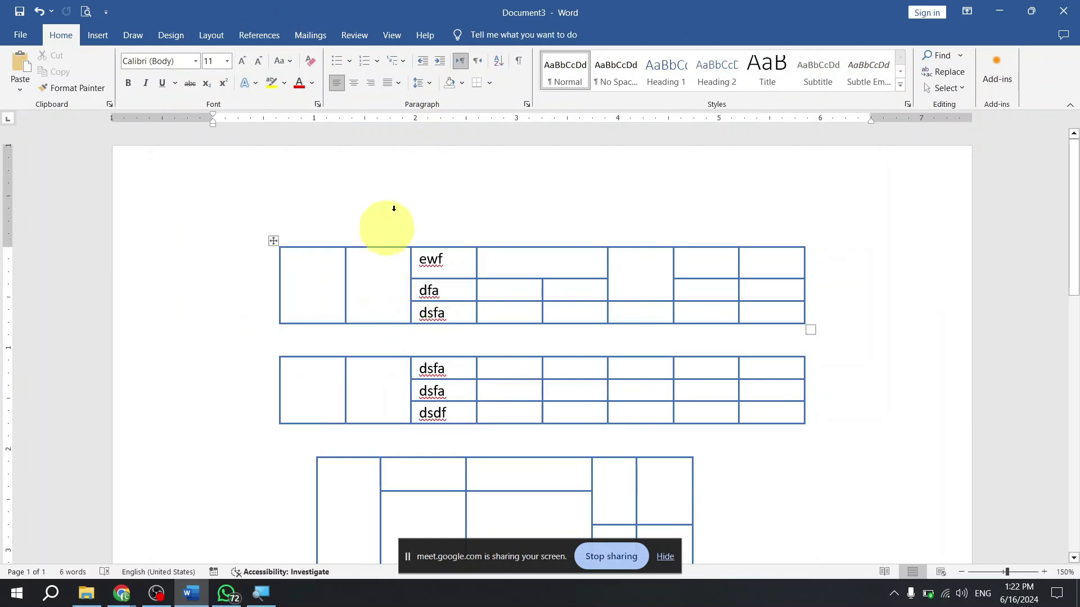
- Merge and re-split the upper table's first two cells into 7 columns and 1 row
{"action": "left_click", "coordinate": [392, 277]}
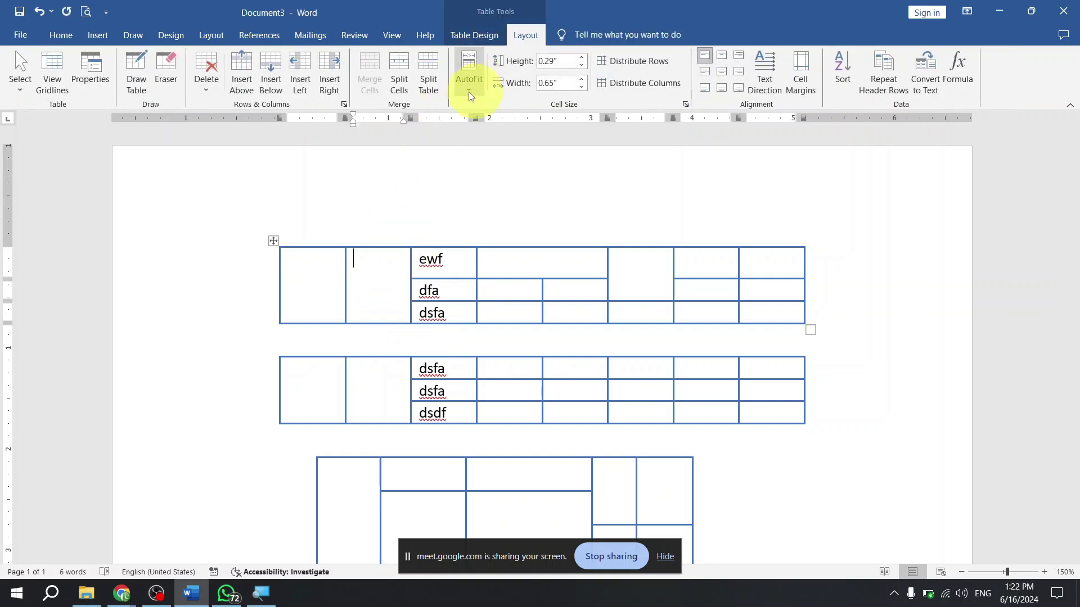
{"action": "left_click_drag", "start_coordinate": [320, 286], "coordinate": [393, 285]}
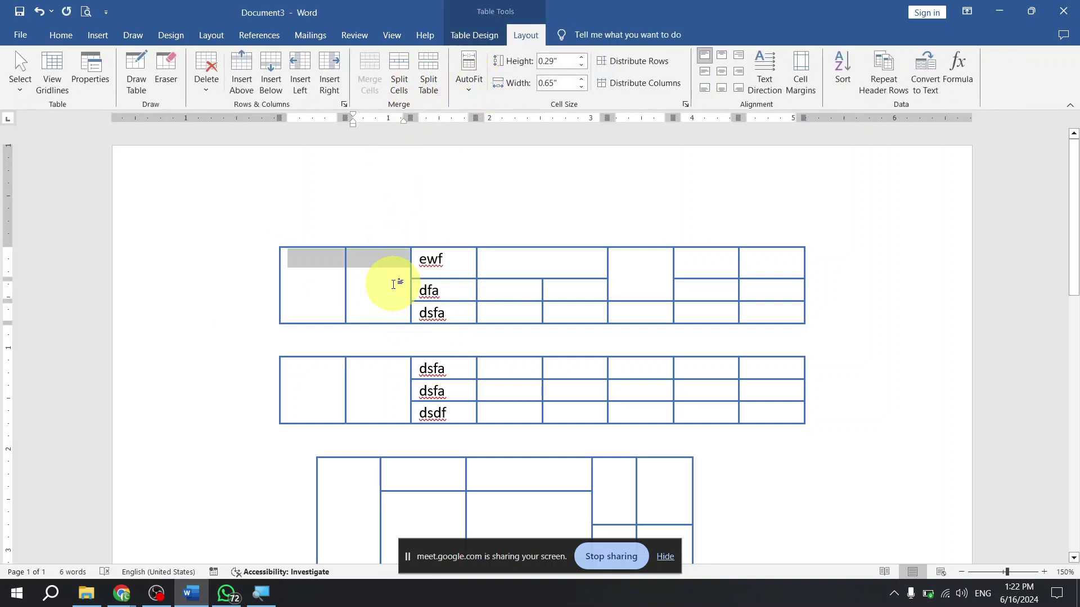
{"action": "left_click", "coordinate": [400, 90]}
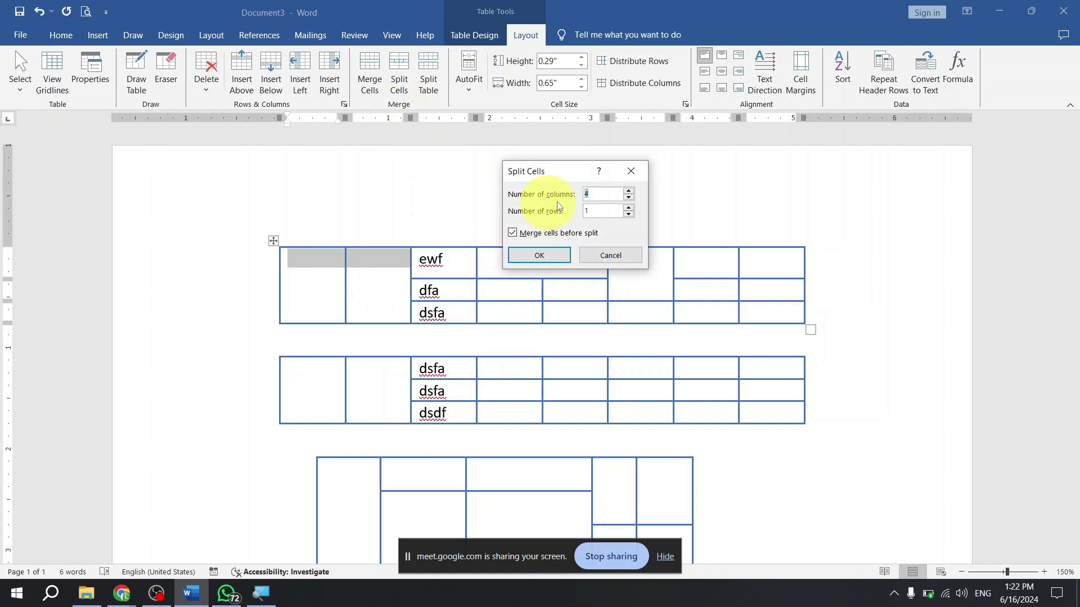
{"action": "left_click", "coordinate": [629, 192]}
{"action": "left_click", "coordinate": [629, 191]}
{"action": "left_click", "coordinate": [540, 256]}
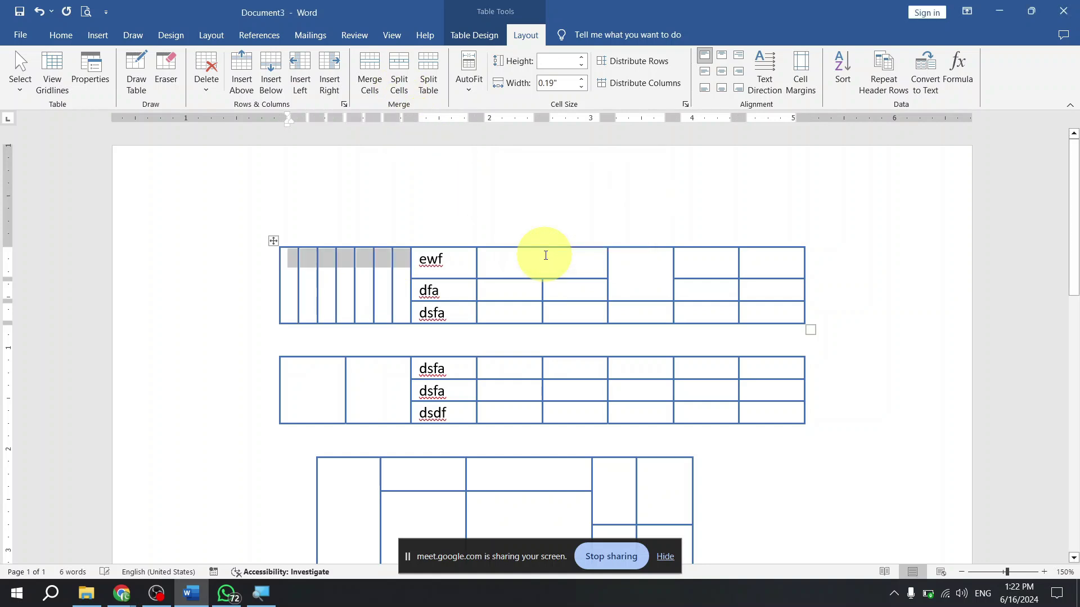
{"action": "left_click", "coordinate": [639, 264]}
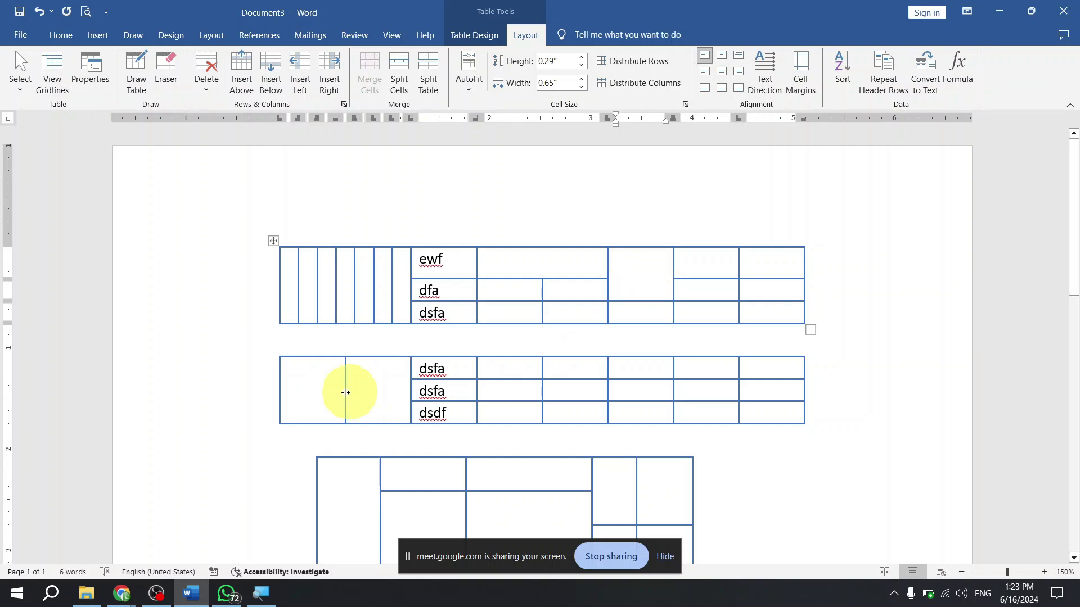
- Enter the filler lines "Afdsfadfdfasdfaddfasdfasdfs", "Fd", "Adfd", "Adsdf", "Adsdf" and "Df" between the two split tables
{"action": "left_click", "coordinate": [361, 345]}
{"action": "type", "text": "afdsfadf"}
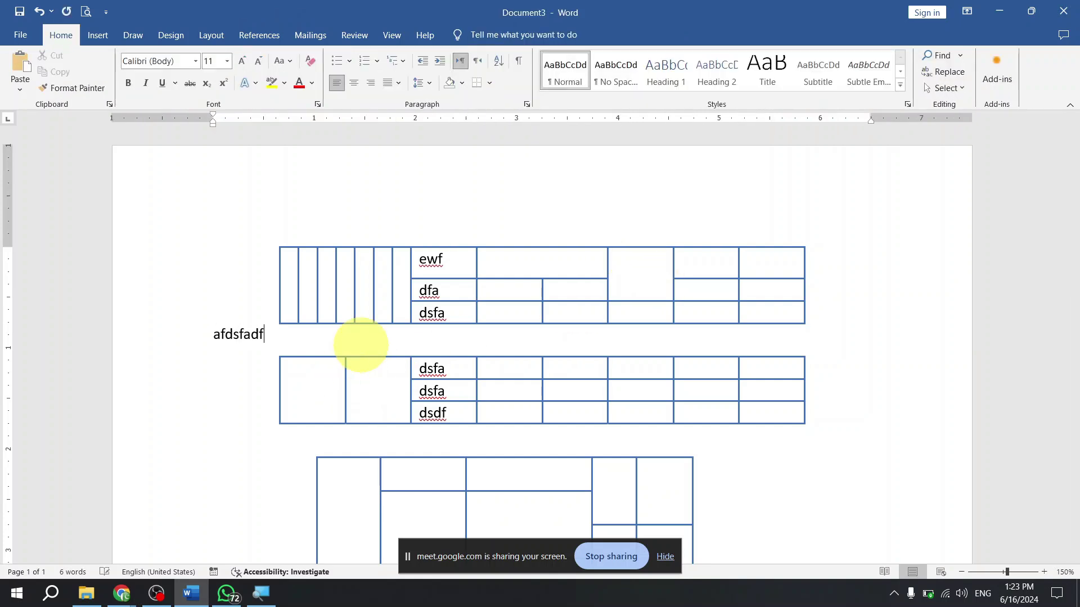
{"action": "type", "text": "dfasdfaddfasdfasdfs"}
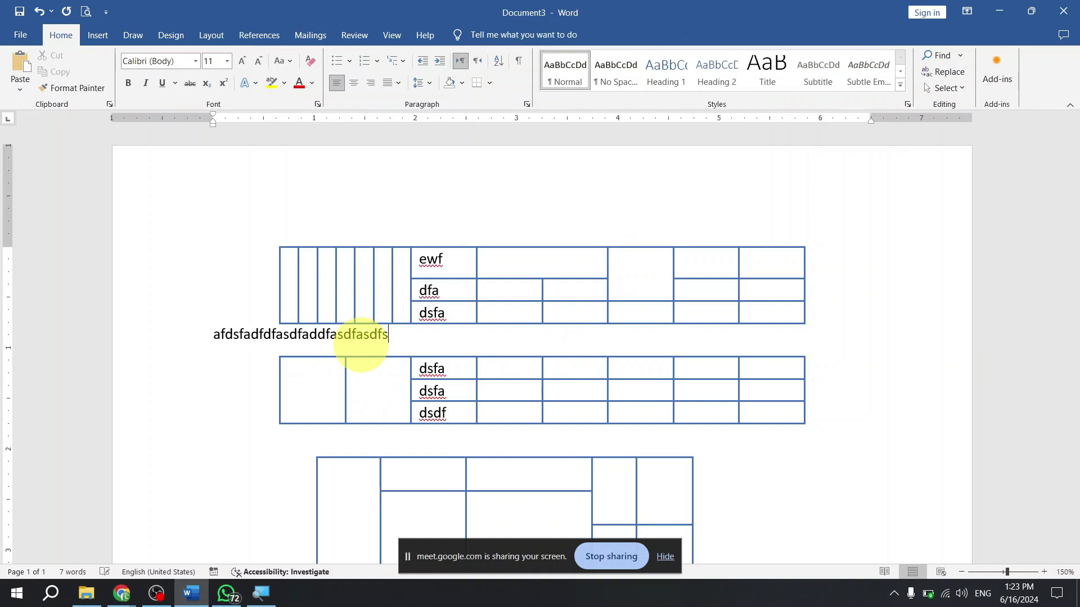
{"action": "key", "text": "Return"}
{"action": "type", "text": "fd"}
{"action": "key", "text": "Return"}
{"action": "type", "text": "adfd"}
{"action": "key", "text": "Return"}
{"action": "type", "text": "adsdf"}
{"action": "key", "text": "Return"}
{"action": "type", "text": "adsdf df"}
{"action": "key", "text": "Return"}
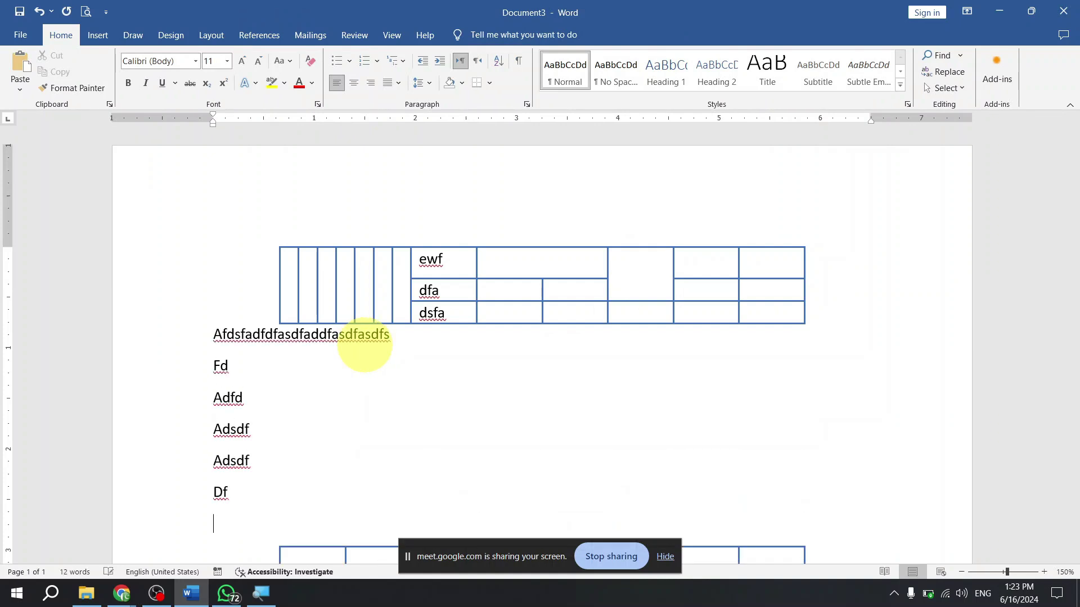
{"action": "scroll", "coordinate": [416, 336], "scroll_direction": "down", "scroll_amount": 5}
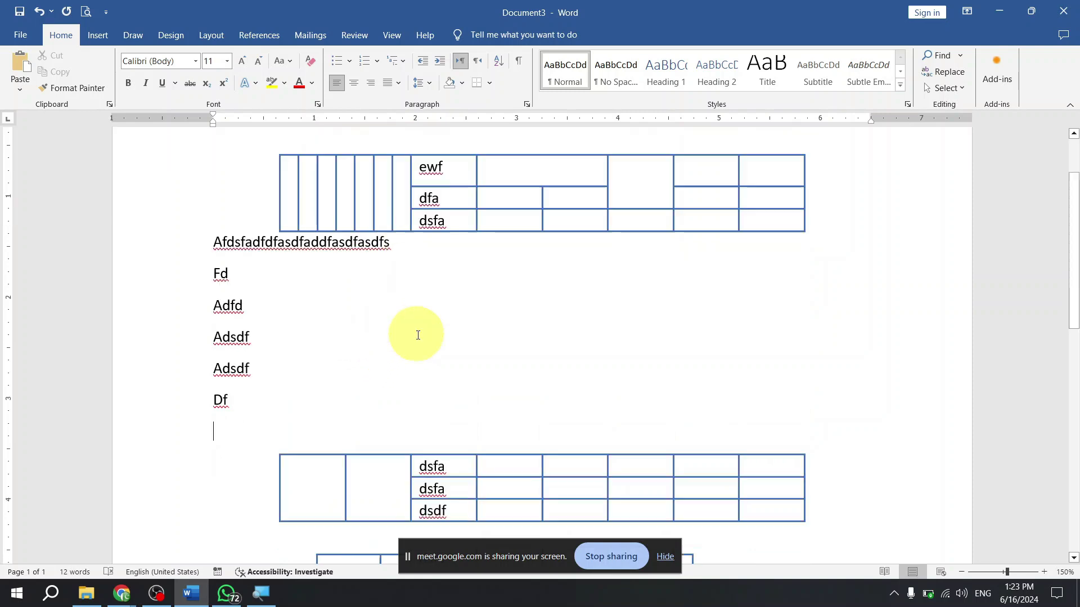
{"action": "scroll", "coordinate": [422, 337], "scroll_direction": "up", "scroll_amount": 5}
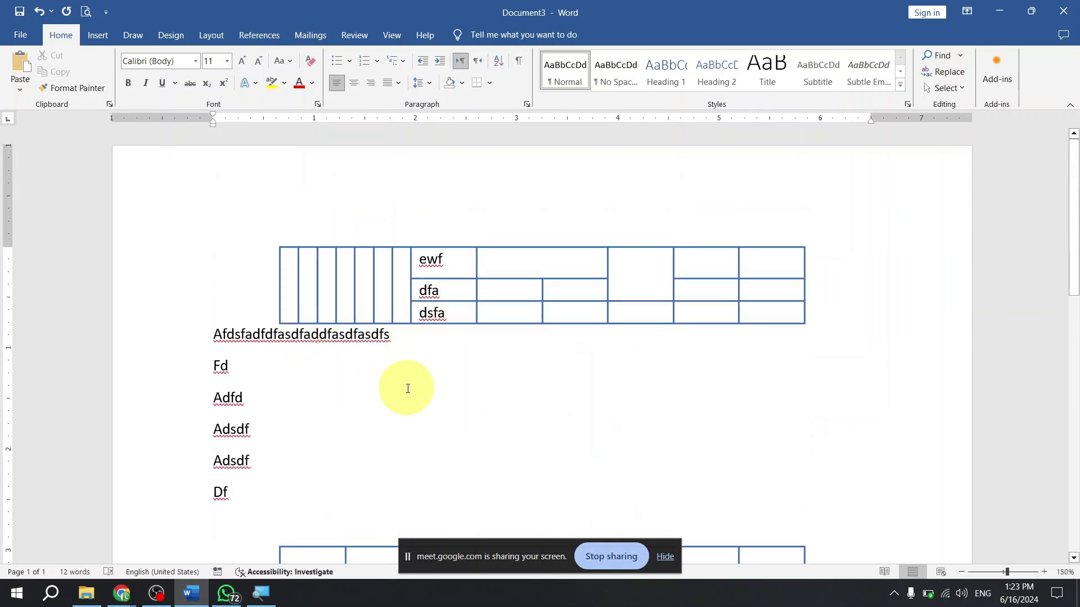
{"action": "left_click_drag", "start_coordinate": [109, 341], "coordinate": [149, 463]}
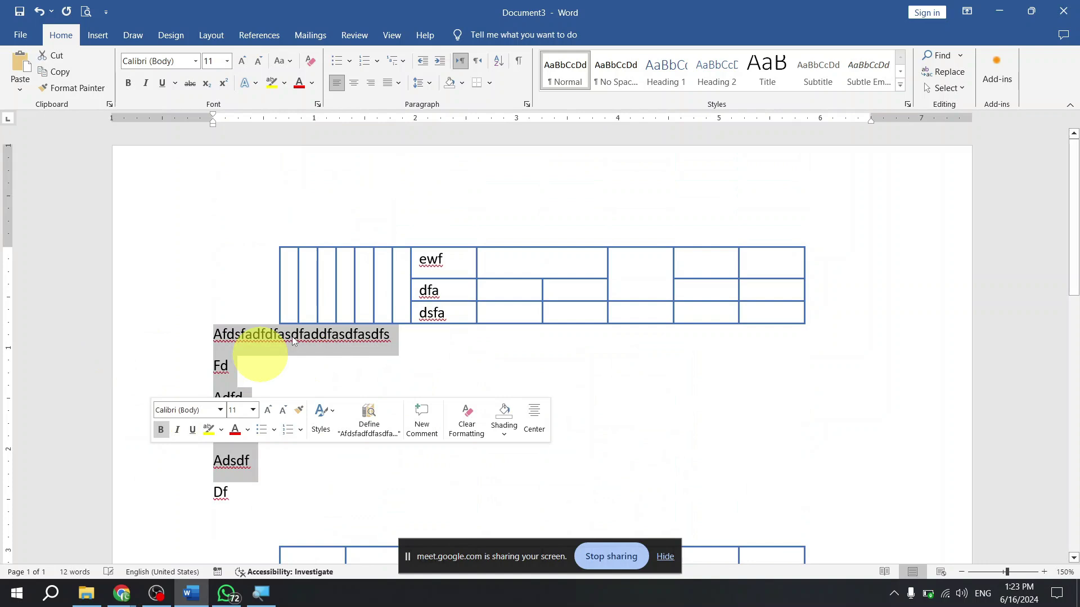
- Try narrowing the second table's text column to 0.42" by moving its border, and undo the change
{"action": "left_click", "coordinate": [535, 272]}
{"action": "scroll", "coordinate": [523, 270], "scroll_direction": "down", "scroll_amount": 8}
{"action": "scroll", "coordinate": [507, 273], "scroll_direction": "up", "scroll_amount": 3}
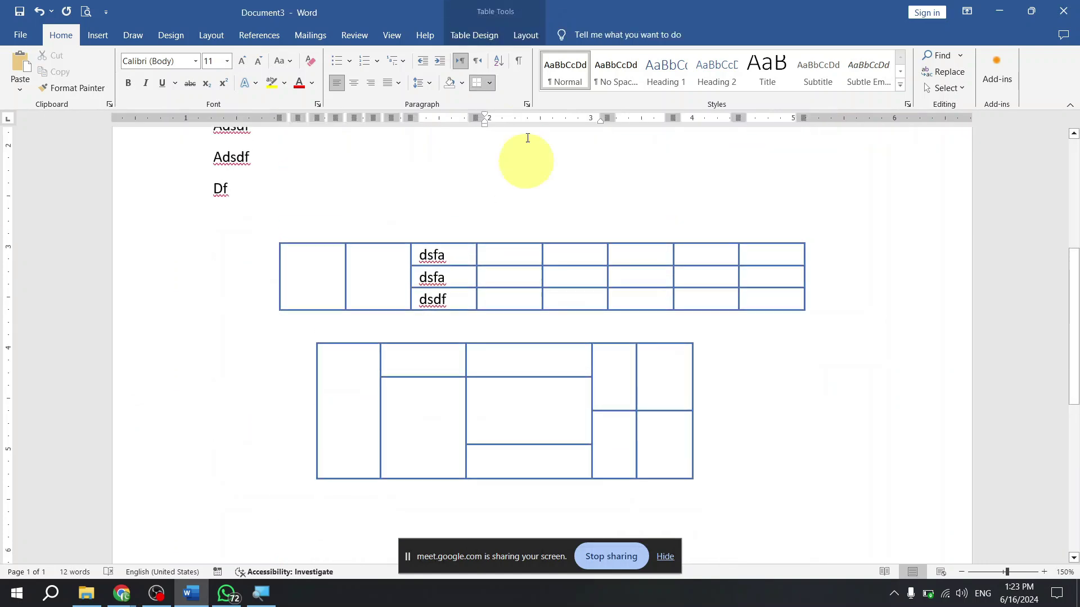
{"action": "left_click", "coordinate": [526, 35]}
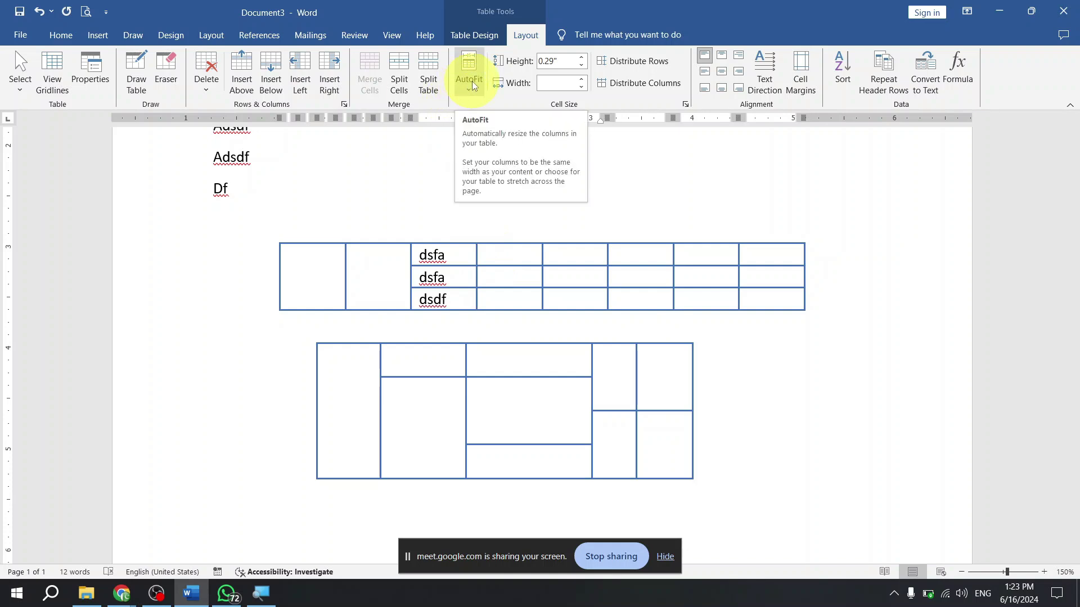
{"action": "left_click", "coordinate": [492, 256]}
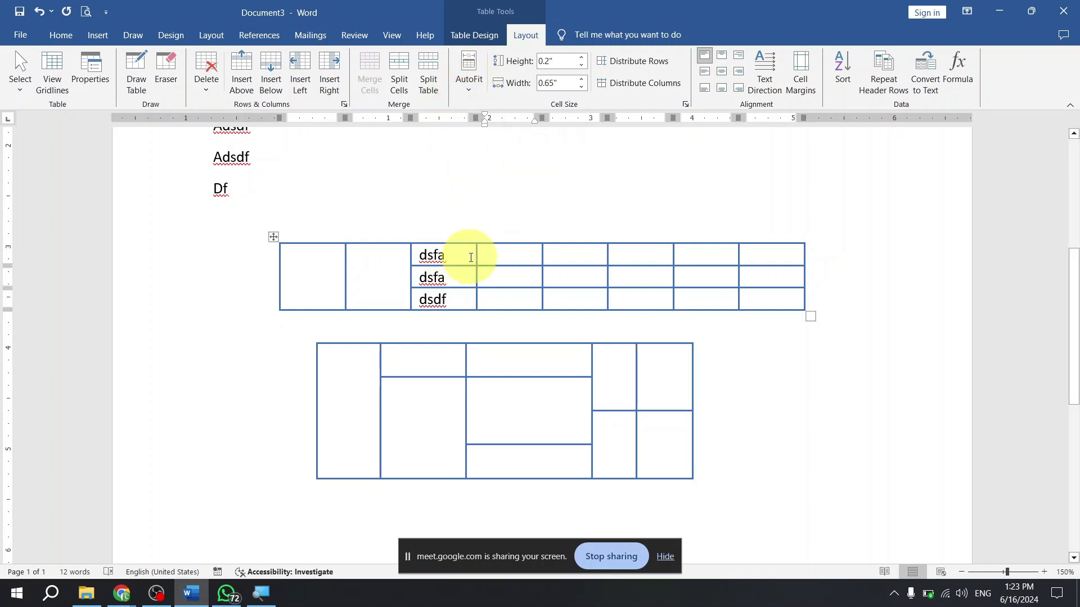
{"action": "left_click_drag", "start_coordinate": [446, 253], "coordinate": [449, 296]}
{"action": "left_click", "coordinate": [438, 256]}
{"action": "left_click_drag", "start_coordinate": [475, 259], "coordinate": [446, 265]}
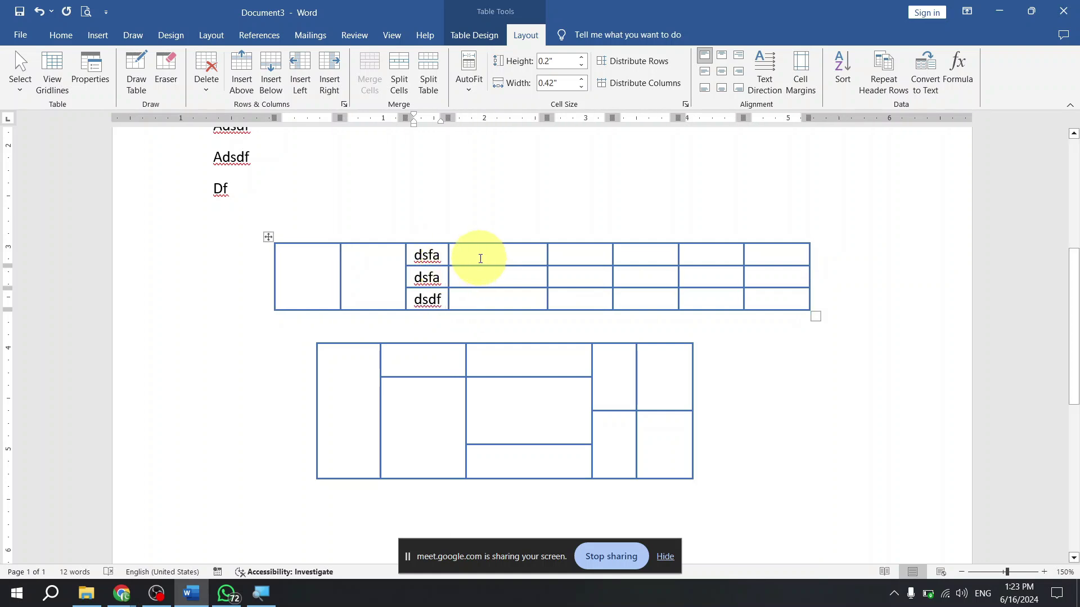
{"action": "key", "text": "ctrl+z"}
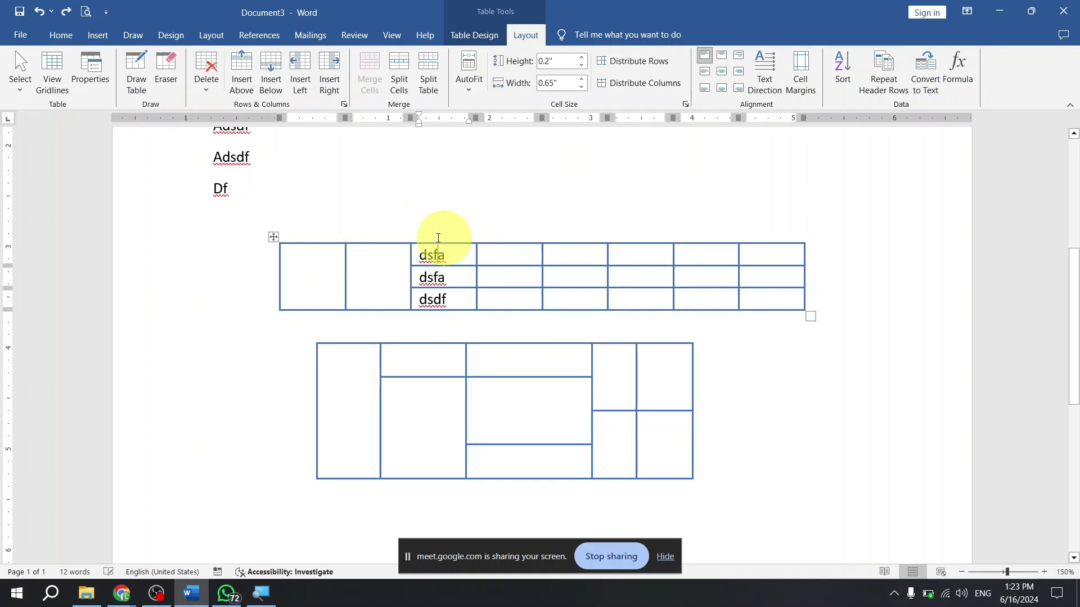
- Apply AutoFit Contents to the whole second table, and undo it
{"action": "left_click", "coordinate": [271, 240]}
{"action": "left_click", "coordinate": [465, 84]}
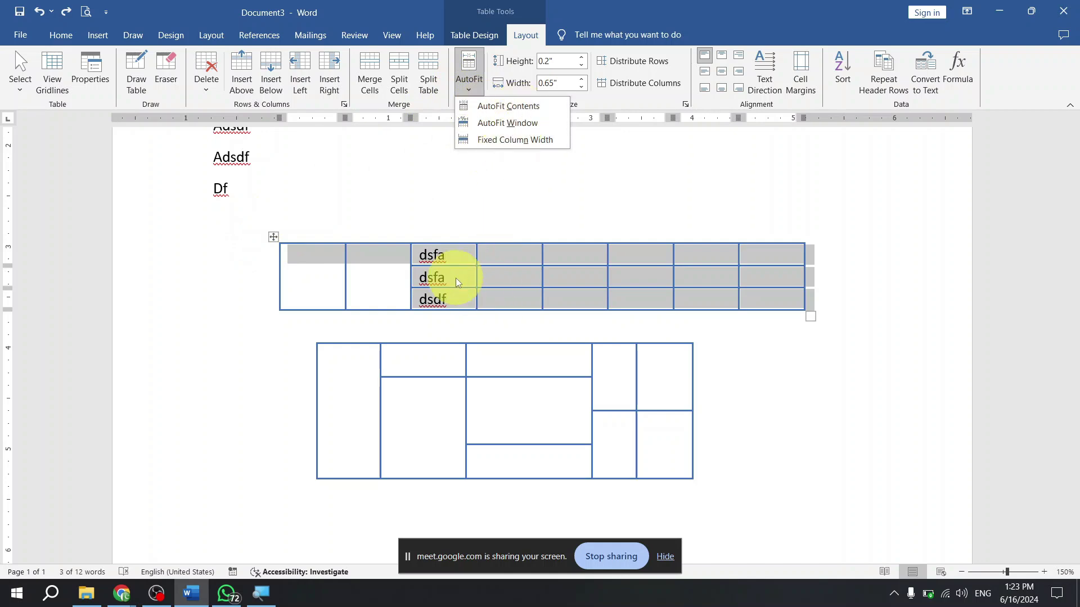
{"action": "left_click", "coordinate": [534, 112]}
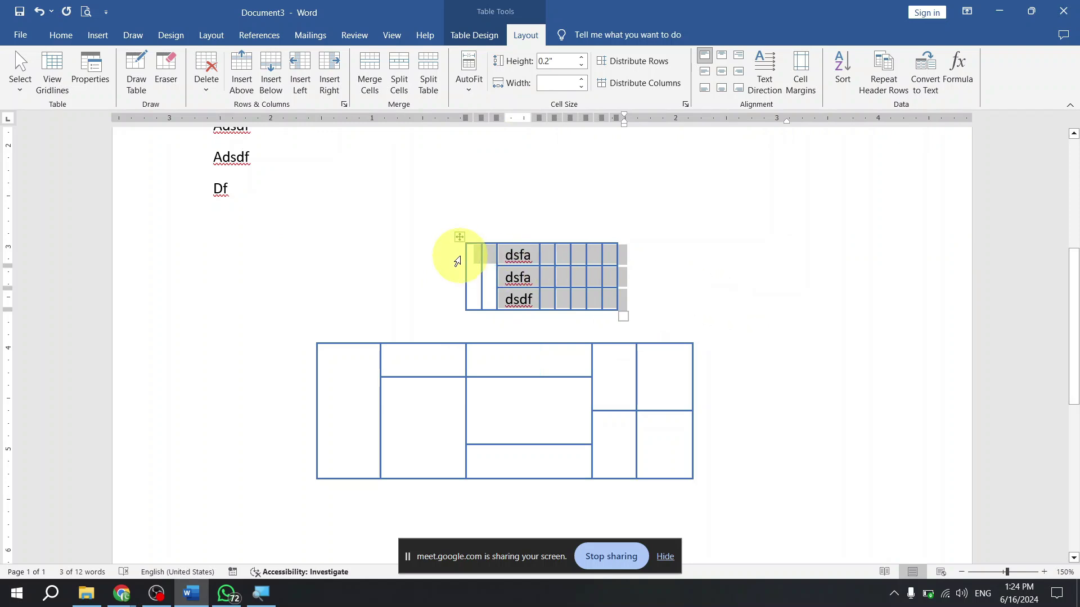
{"action": "key", "text": "ctrl+z"}
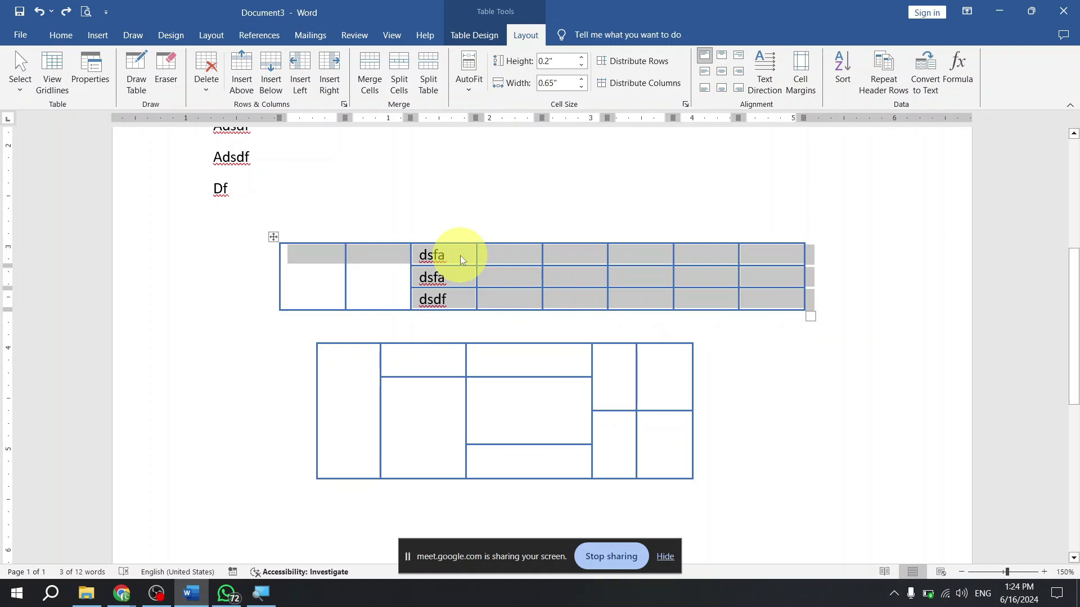
- Center the text "ewf" horizontally and vertically in its cell in the upper table
{"action": "scroll", "coordinate": [448, 245], "scroll_direction": "up", "scroll_amount": 5}
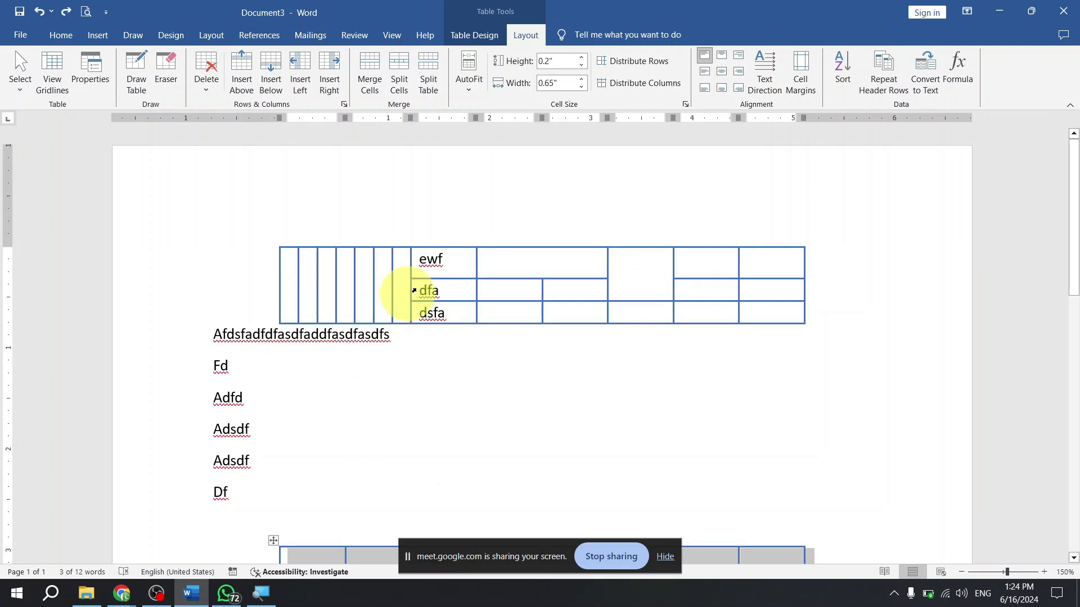
{"action": "left_click_drag", "start_coordinate": [451, 258], "coordinate": [460, 305]}
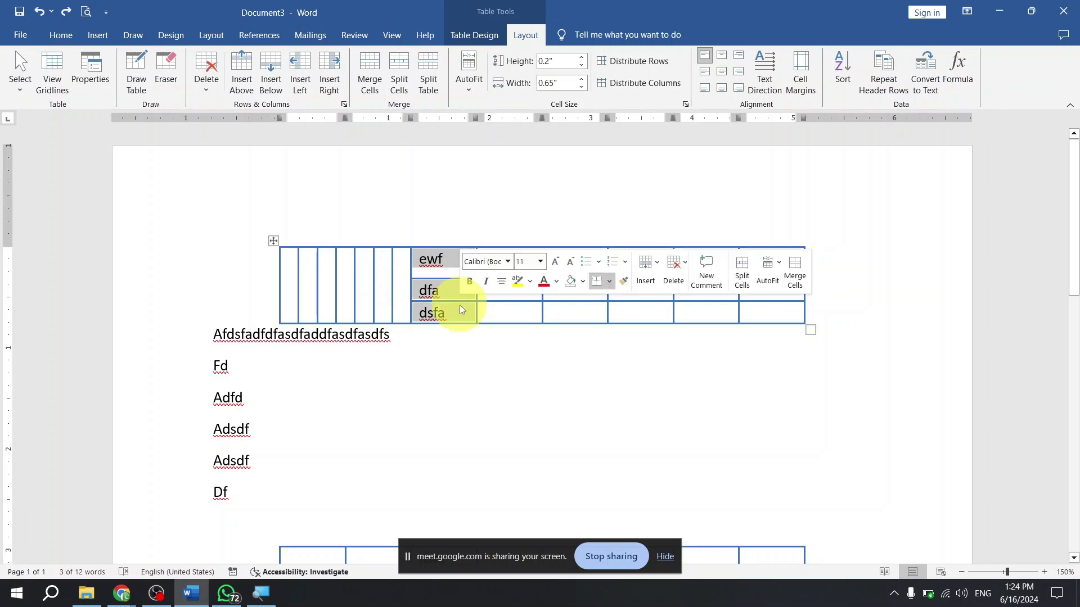
{"action": "left_click", "coordinate": [446, 263]}
{"action": "left_click_drag", "start_coordinate": [447, 264], "coordinate": [451, 307]}
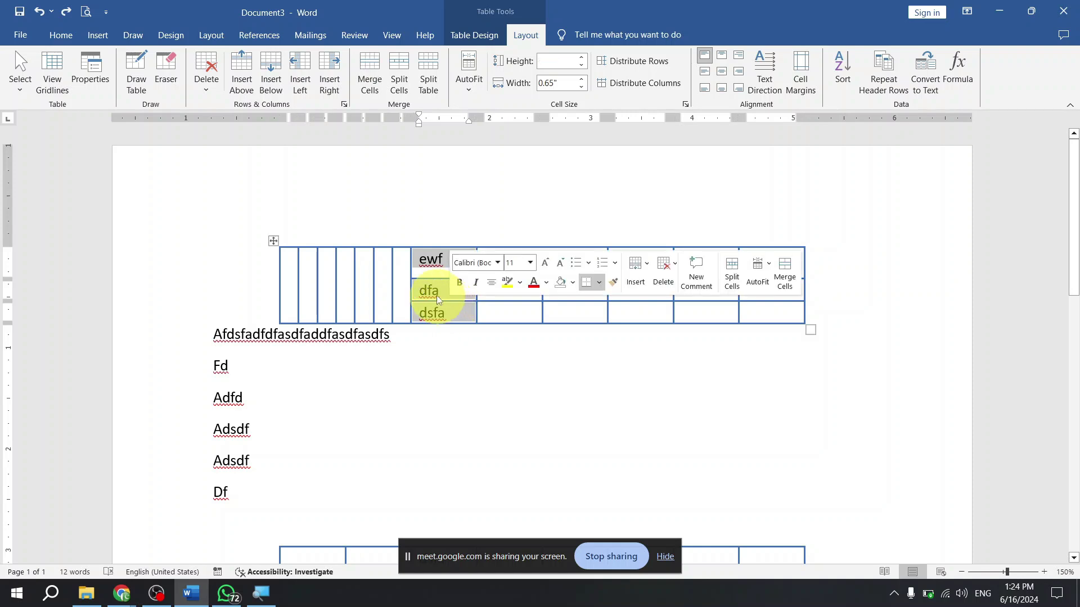
{"action": "scroll", "coordinate": [436, 292], "scroll_direction": "down", "scroll_amount": 5}
{"action": "scroll", "coordinate": [434, 286], "scroll_direction": "up", "scroll_amount": 5}
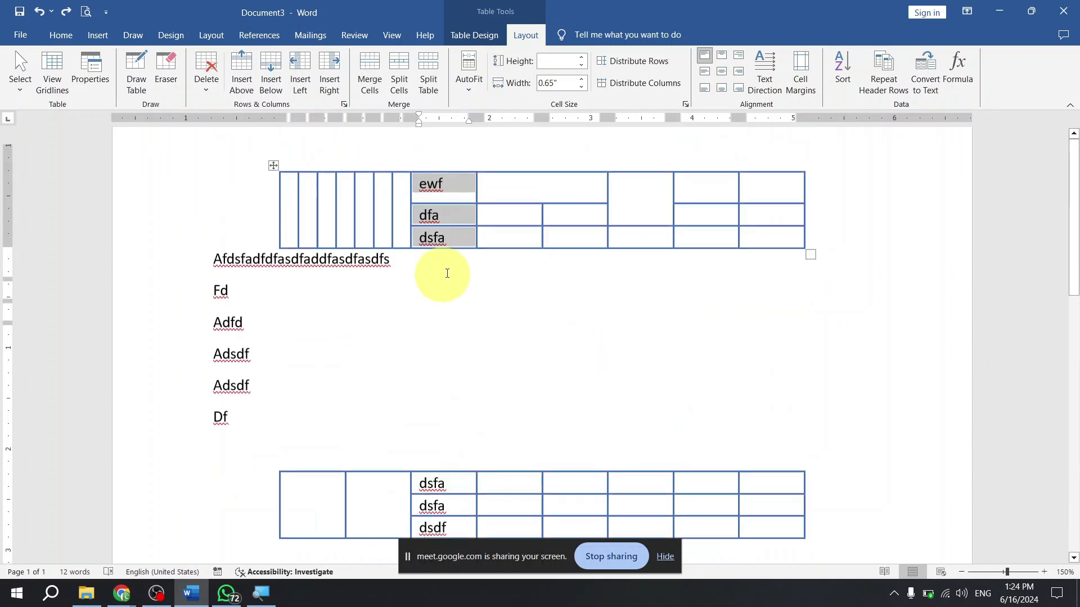
{"action": "left_click", "coordinate": [457, 268]}
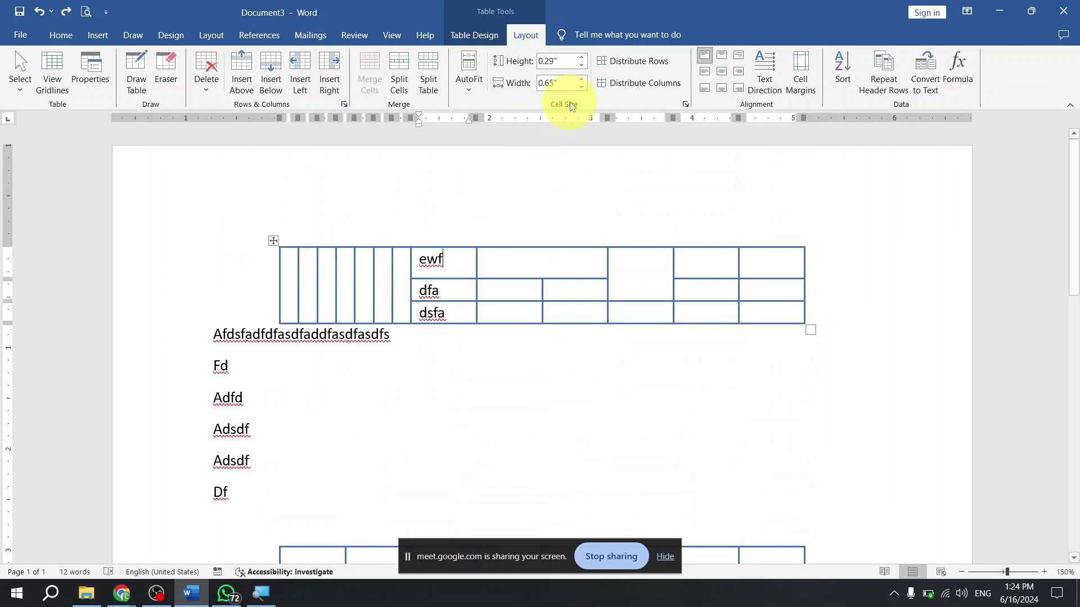
{"action": "left_click", "coordinate": [717, 73]}
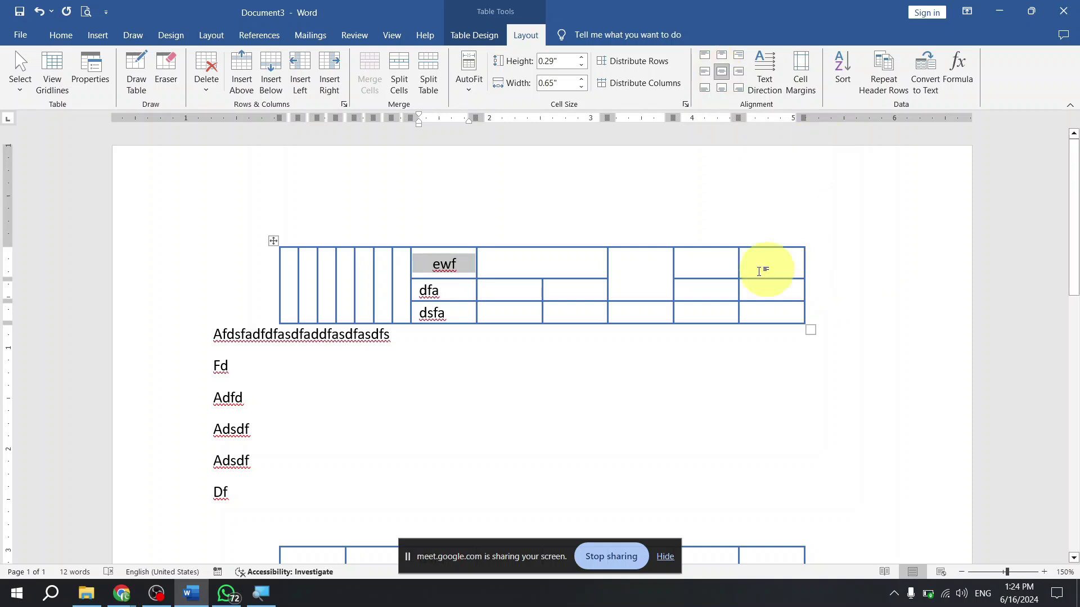
- Raise the height of all rows in the upper table to 0.5", and reduce it to 0.2"
{"action": "left_click_drag", "start_coordinate": [511, 277], "coordinate": [509, 253]}
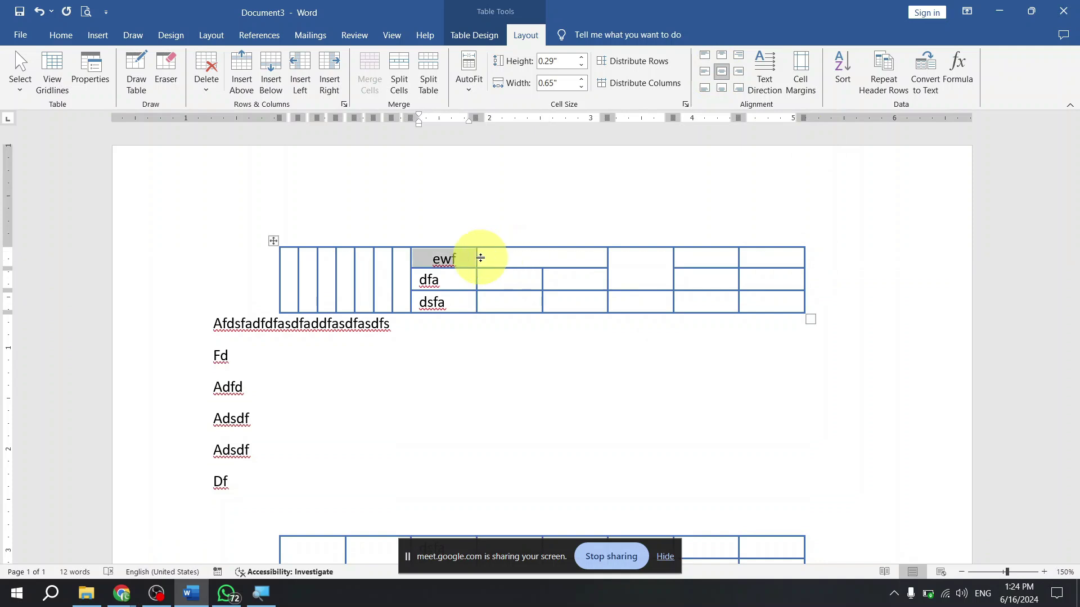
{"action": "left_click", "coordinate": [273, 241]}
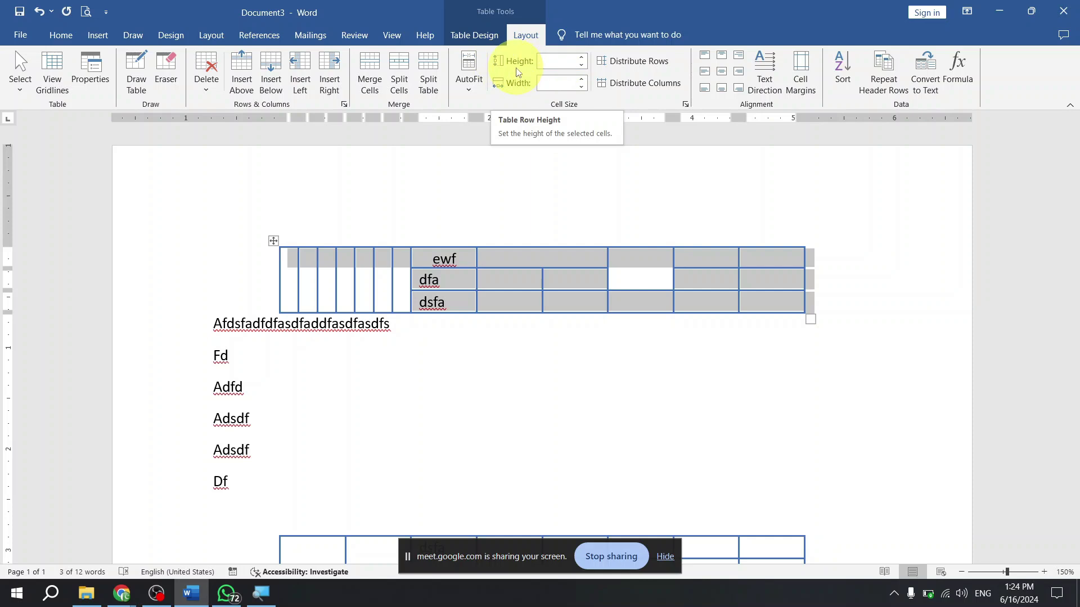
{"action": "left_click", "coordinate": [586, 58]}
{"action": "left_click", "coordinate": [586, 58]}
{"action": "left_click", "coordinate": [586, 58]}
{"action": "left_click", "coordinate": [585, 58]}
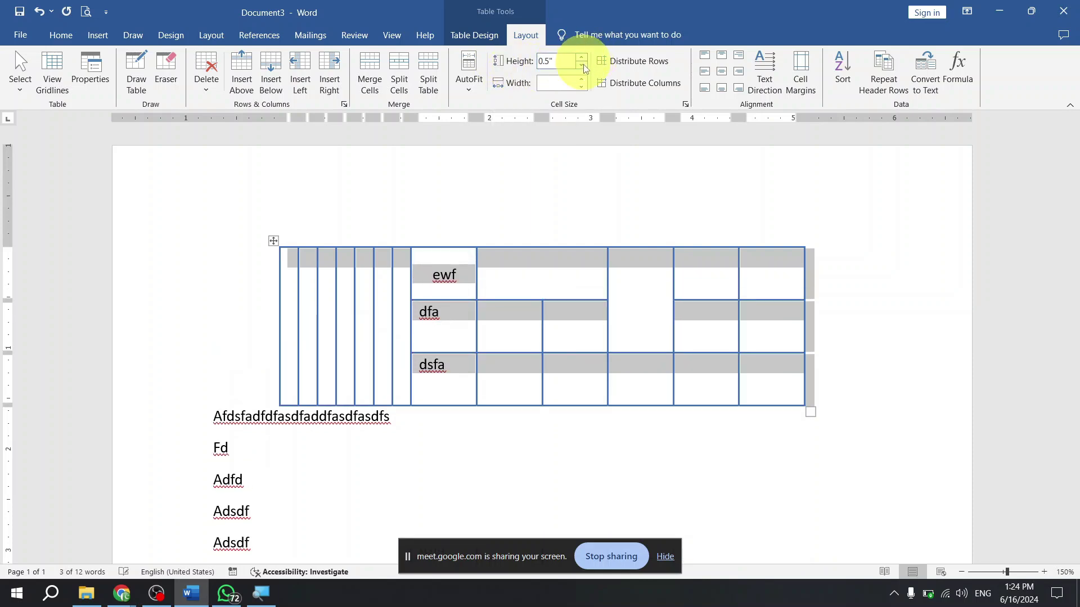
{"action": "left_click", "coordinate": [583, 67]}
{"action": "left_click", "coordinate": [583, 67]}
{"action": "left_click", "coordinate": [583, 68]}
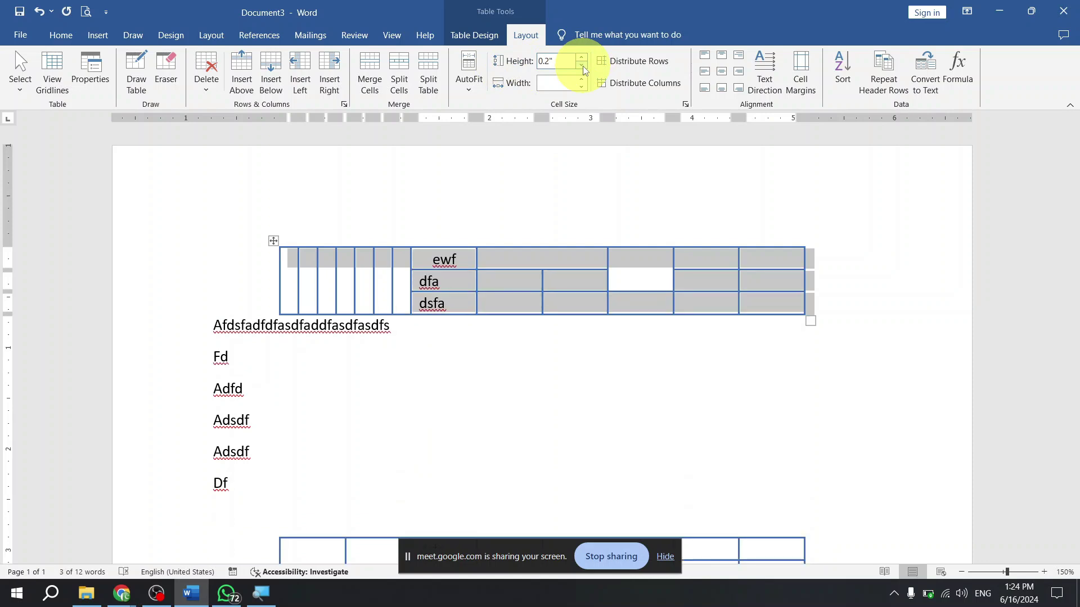
- Widen the upper table's text column gradually past 1.3", and reduce its width to 0.6"
{"action": "left_click", "coordinate": [438, 284]}
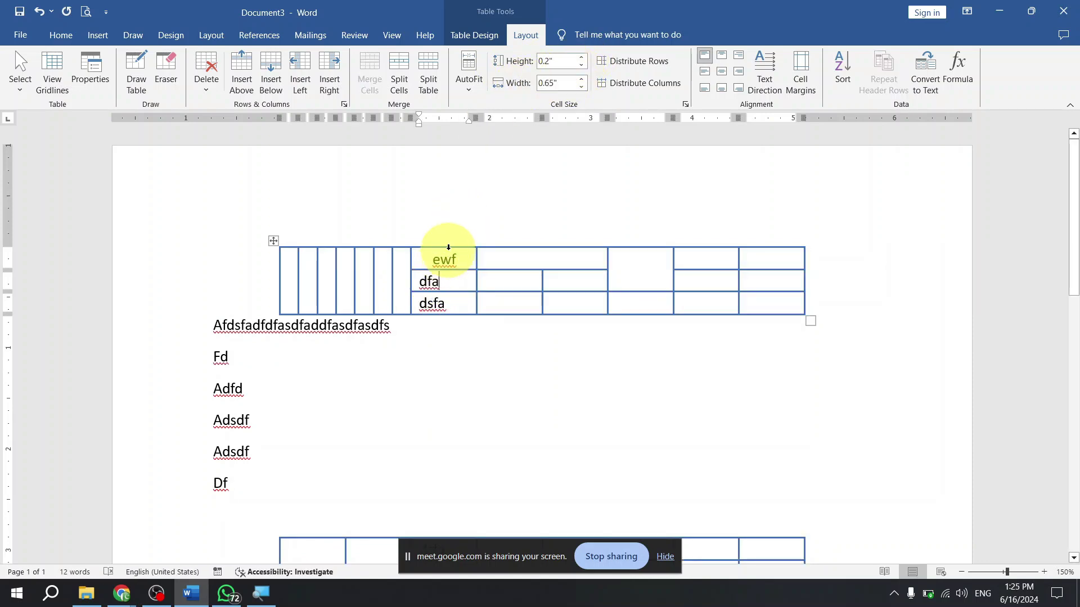
{"action": "left_click", "coordinate": [448, 248]}
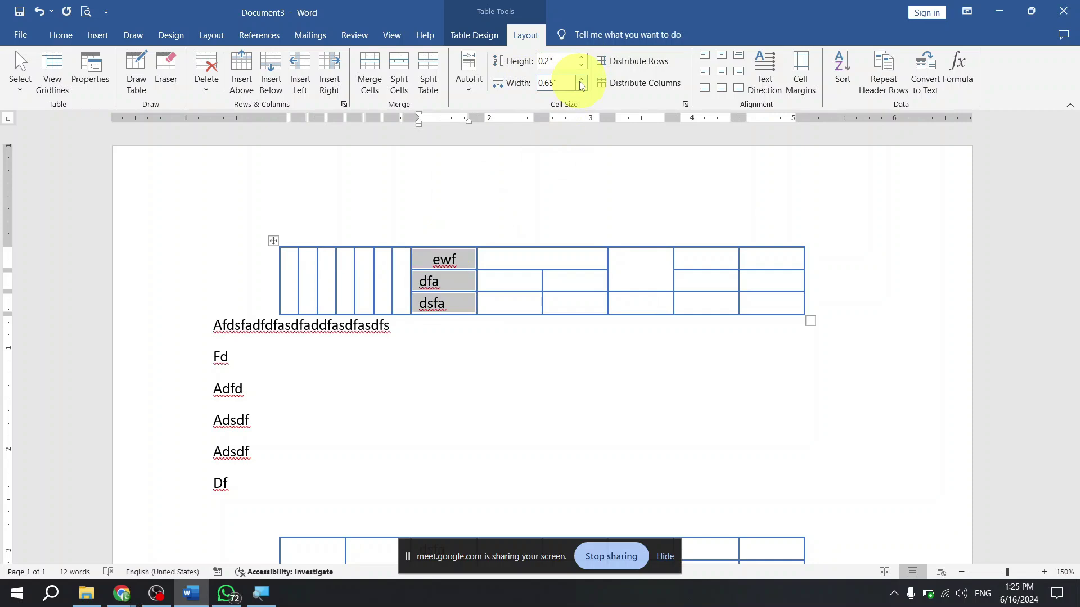
{"action": "left_click", "coordinate": [581, 80]}
{"action": "left_click", "coordinate": [582, 81]}
{"action": "left_click", "coordinate": [581, 81]}
{"action": "left_click", "coordinate": [582, 81]}
{"action": "left_click", "coordinate": [581, 81]}
{"action": "left_click", "coordinate": [582, 81]}
{"action": "left_click", "coordinate": [581, 81]}
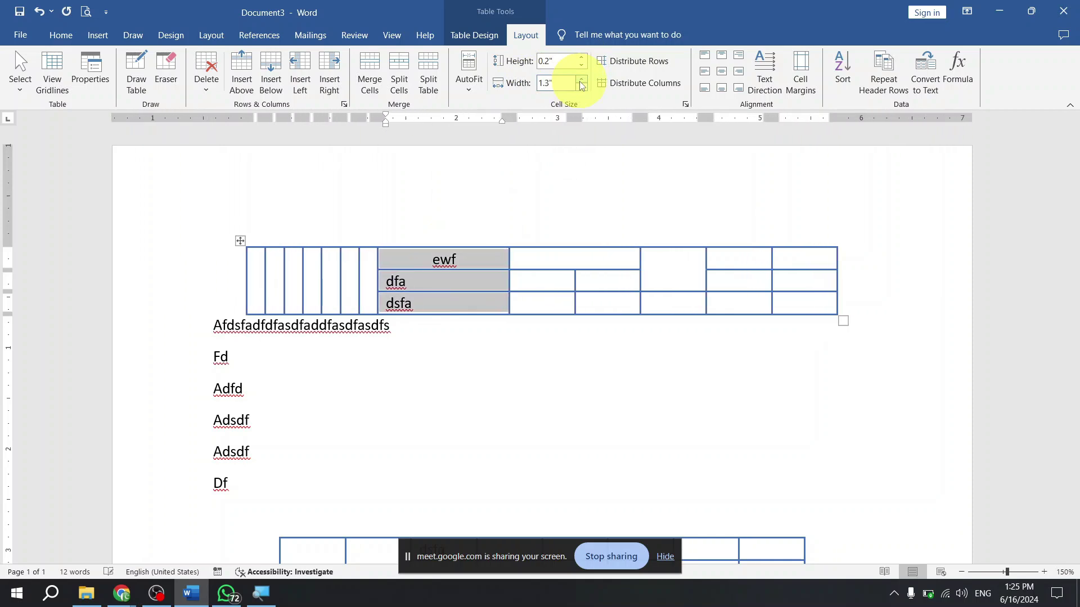
{"action": "left_click", "coordinate": [582, 81]}
{"action": "left_click", "coordinate": [581, 81]}
{"action": "left_click", "coordinate": [581, 89]}
{"action": "left_click", "coordinate": [582, 88]}
{"action": "left_click", "coordinate": [582, 88]}
{"action": "left_click", "coordinate": [581, 89]}
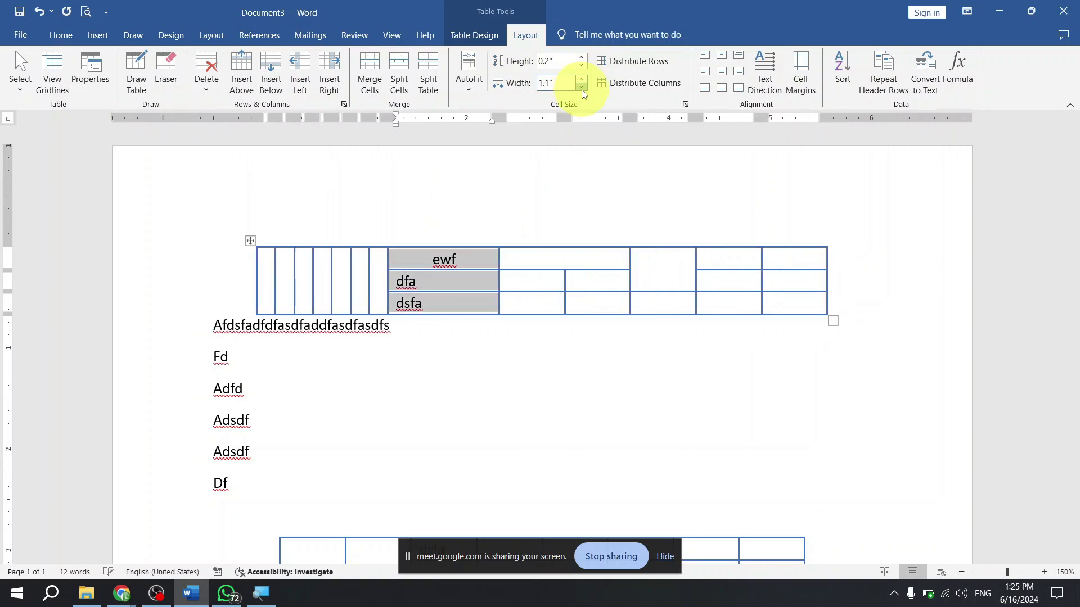
{"action": "left_click", "coordinate": [582, 89]}
{"action": "left_click", "coordinate": [582, 88]}
{"action": "left_click", "coordinate": [582, 88]}
{"action": "left_click", "coordinate": [582, 88]}
{"action": "left_click", "coordinate": [582, 88]}
- Increase the height of the upper table's first row to 0.29" by moving its lower border
{"action": "left_click", "coordinate": [510, 268]}
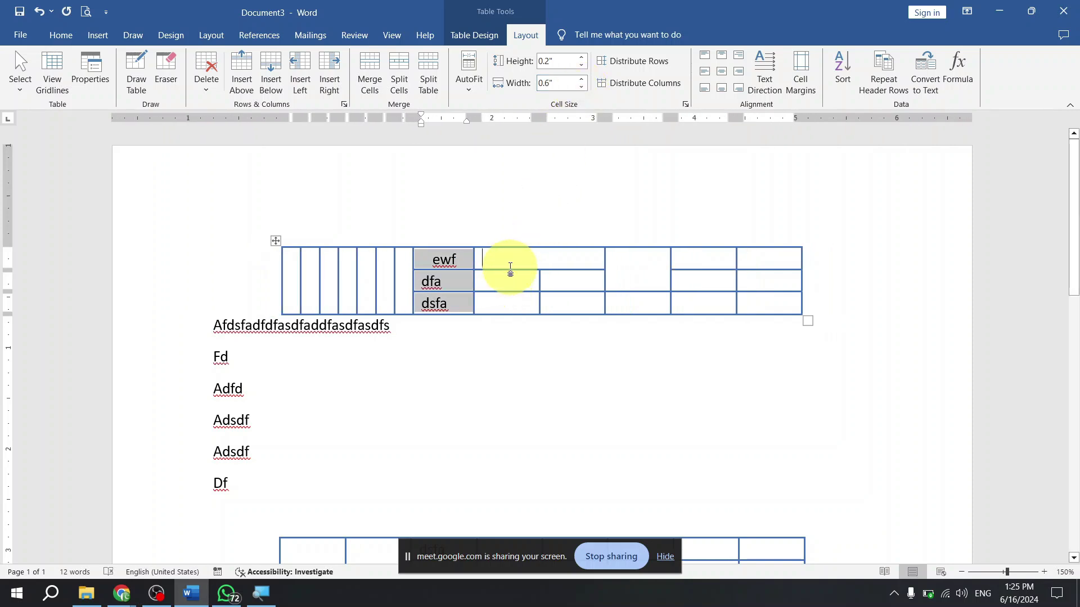
{"action": "mouse_move", "coordinate": [511, 270]}
{"action": "left_mouse_down"}
{"action": "mouse_move", "coordinate": [510, 326]}
{"action": "mouse_move", "coordinate": [511, 278]}
{"action": "left_mouse_up"}
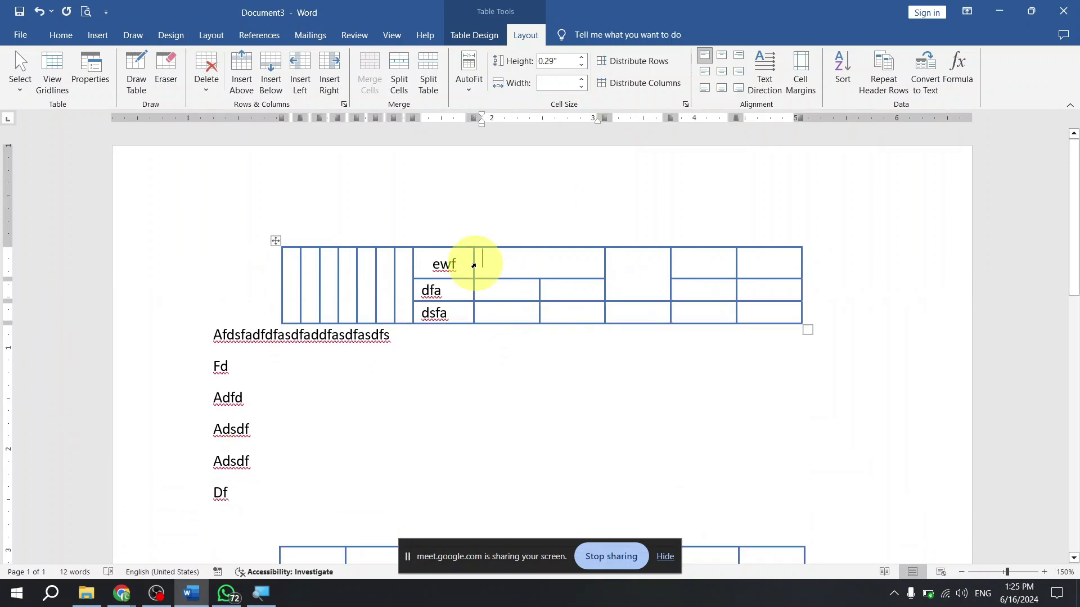
- Widen the upper table's "ewf" column to about 0.88" by moving the border on its right side
{"action": "left_click_drag", "start_coordinate": [476, 264], "coordinate": [501, 261]}
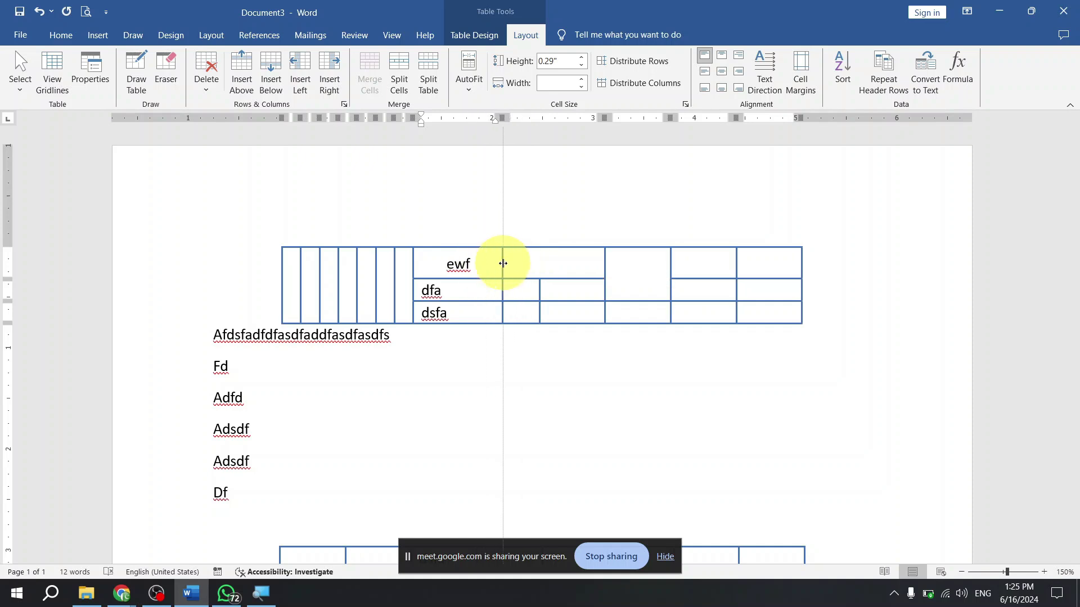
{"action": "left_click", "coordinate": [552, 244]}
{"action": "left_click", "coordinate": [482, 265]}
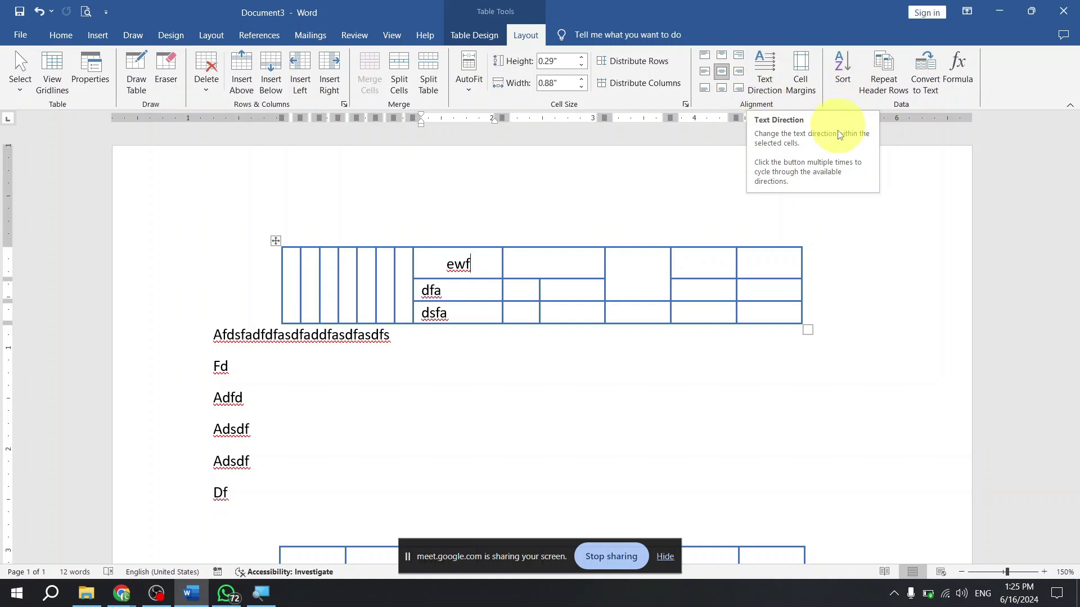
{"action": "left_click", "coordinate": [824, 284]}
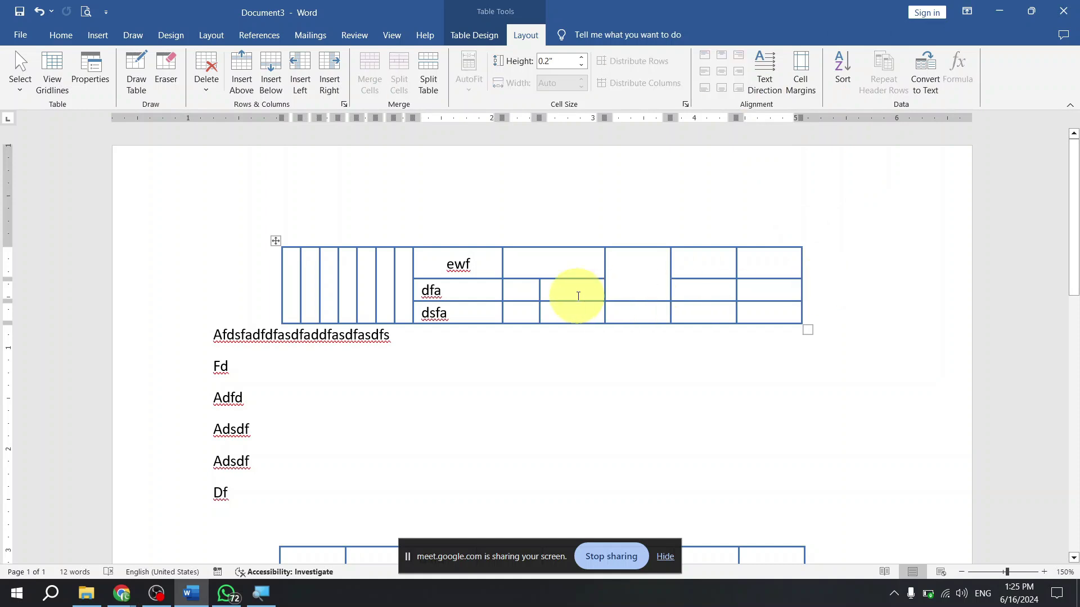
- Close Document3 without saving the changes, and switch to the Google Meet call in Chrome
{"action": "key", "text": "alt+F4"}
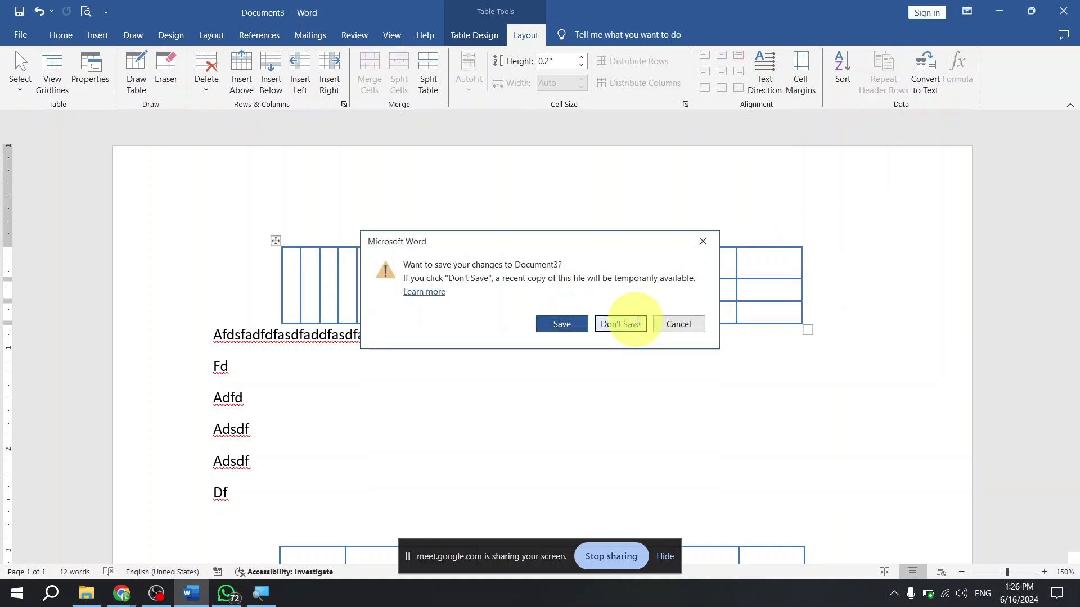
{"action": "left_click", "coordinate": [620, 324]}
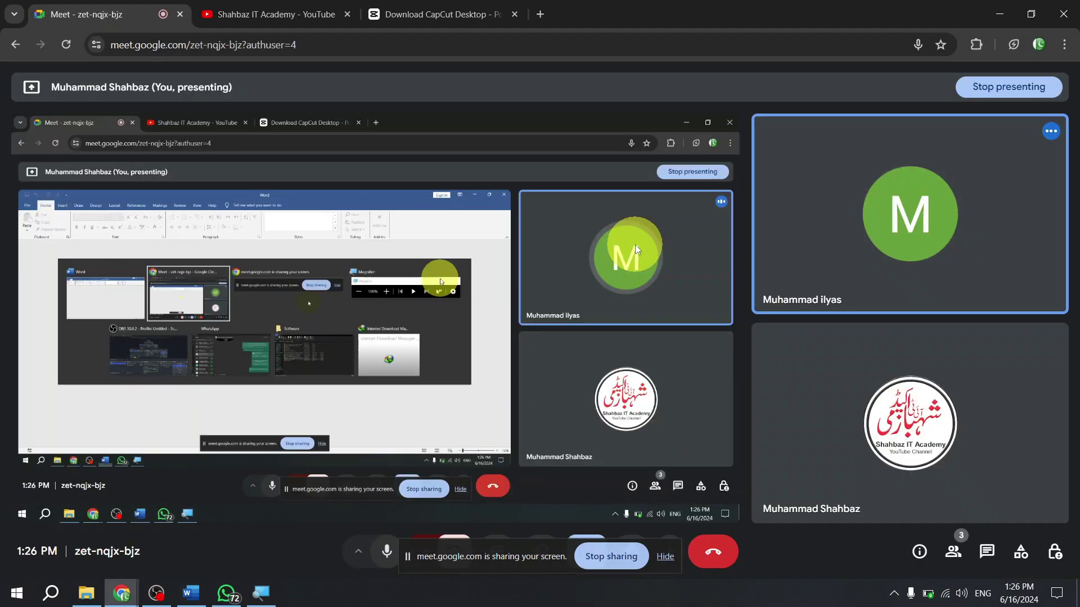
{"action": "key", "text": "alt+Tab"}
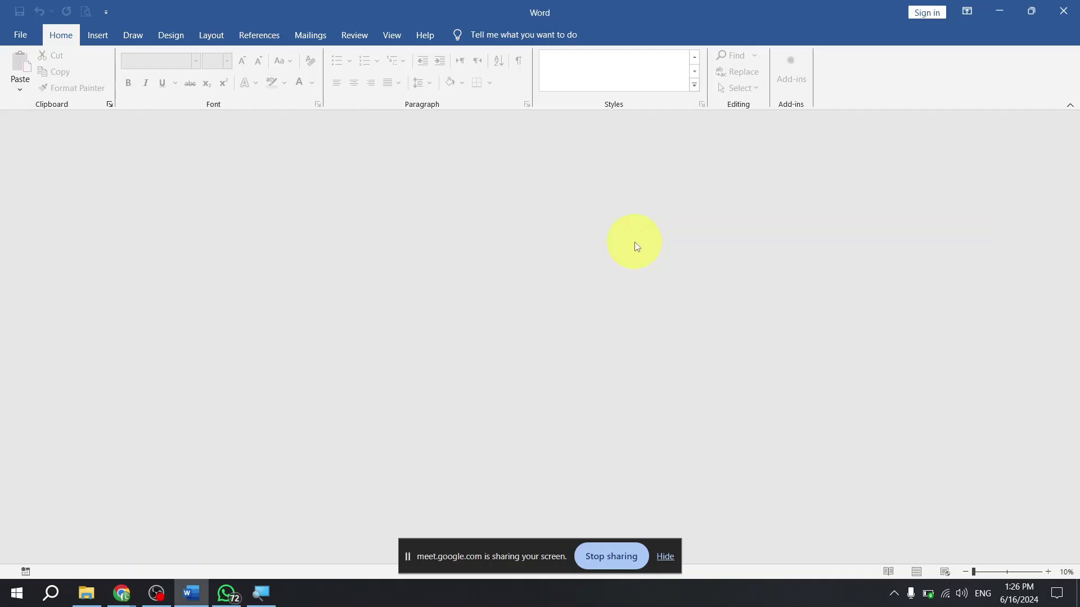
{"action": "key", "text": "alt+Tab"}
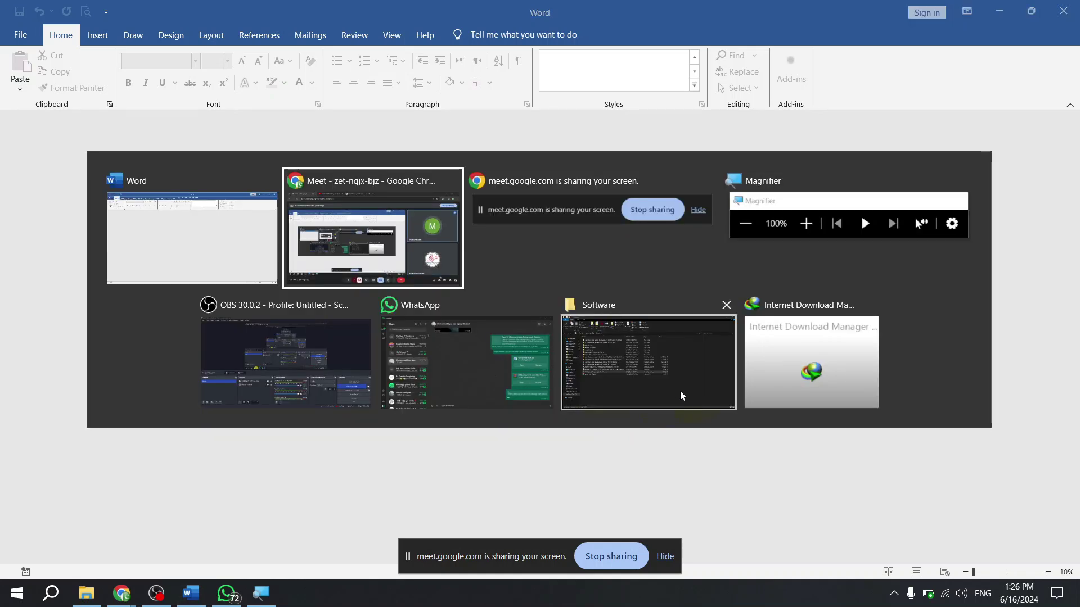
{"action": "left_click", "coordinate": [371, 240]}
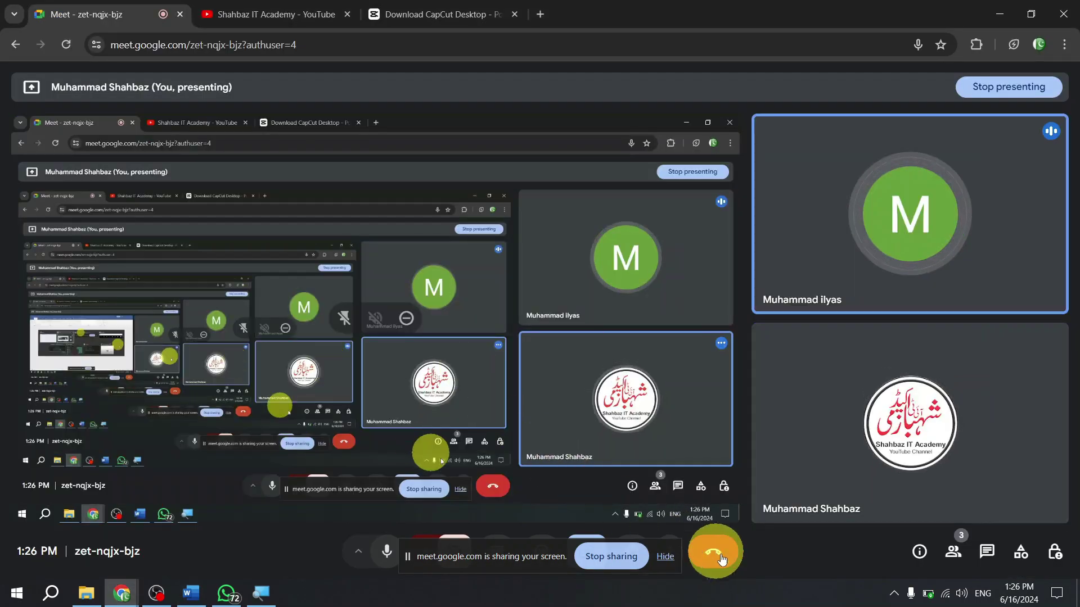